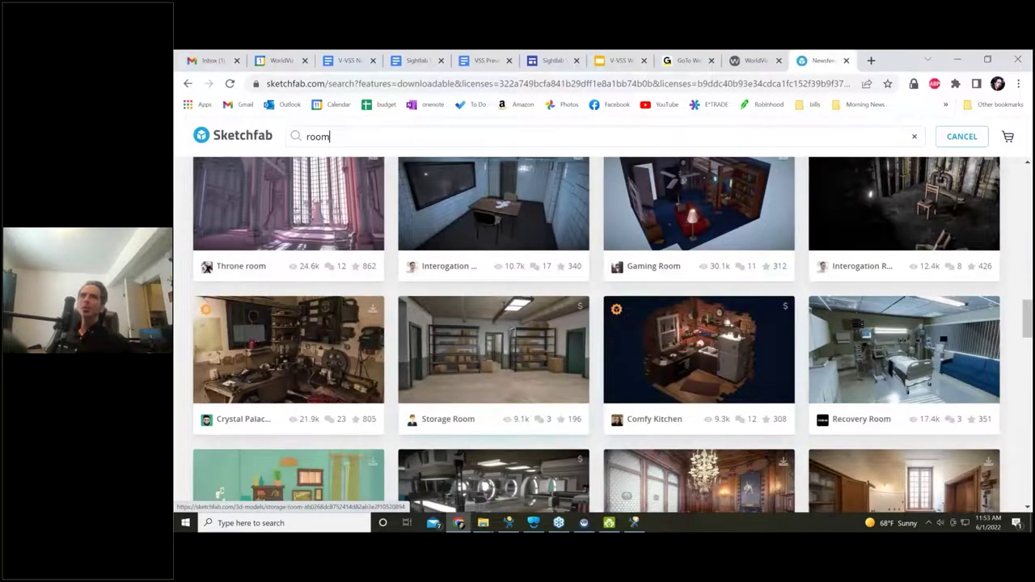
Step: Orbit and zoom the Van Gogh bedroom view toward the door and left wall
{"action": "left_click", "coordinate": [634, 522]}
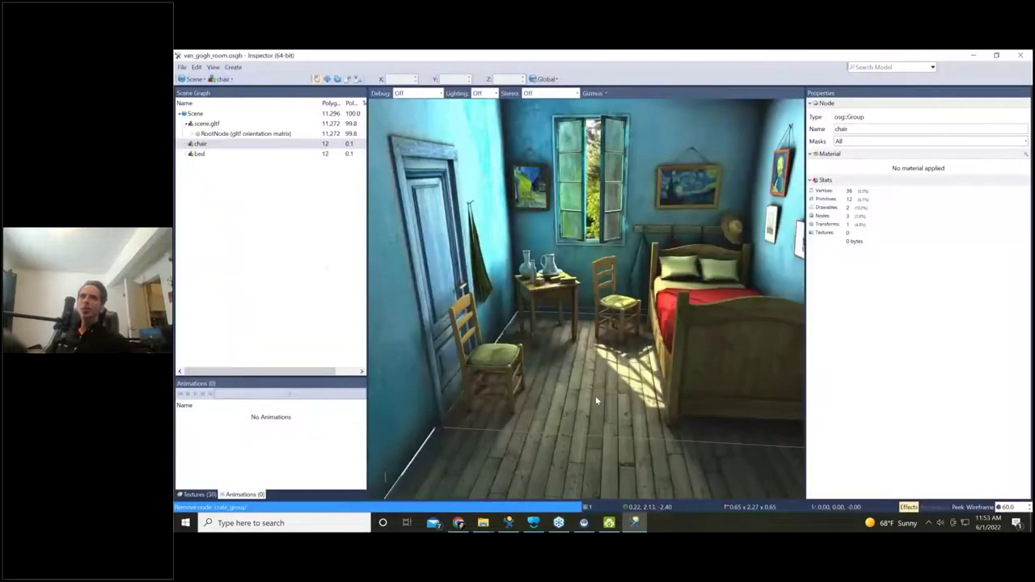
{"action": "left_click_drag", "start_coordinate": [588, 396], "coordinate": [600, 414]}
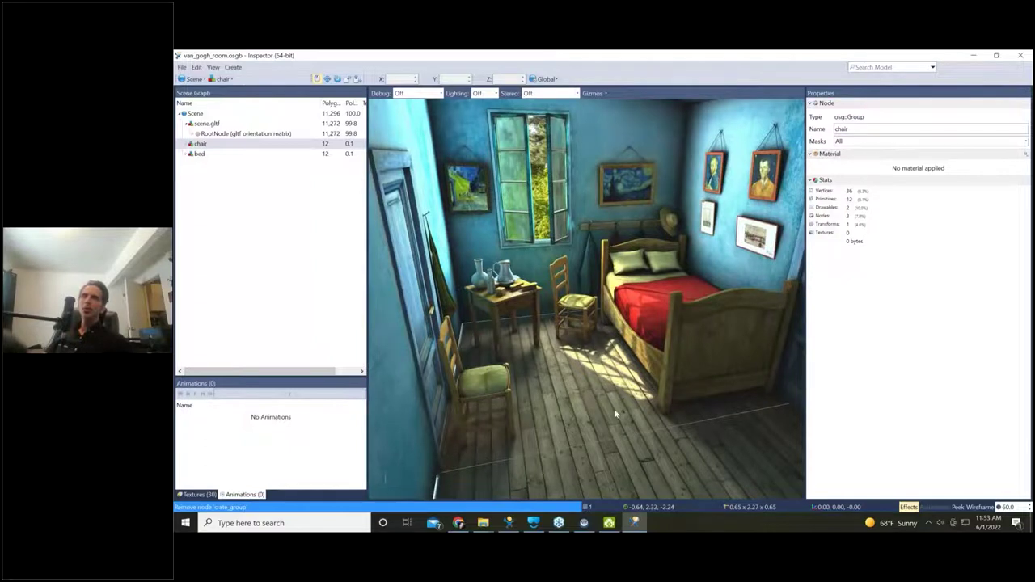
{"action": "left_click_drag", "start_coordinate": [676, 264], "coordinate": [507, 214]}
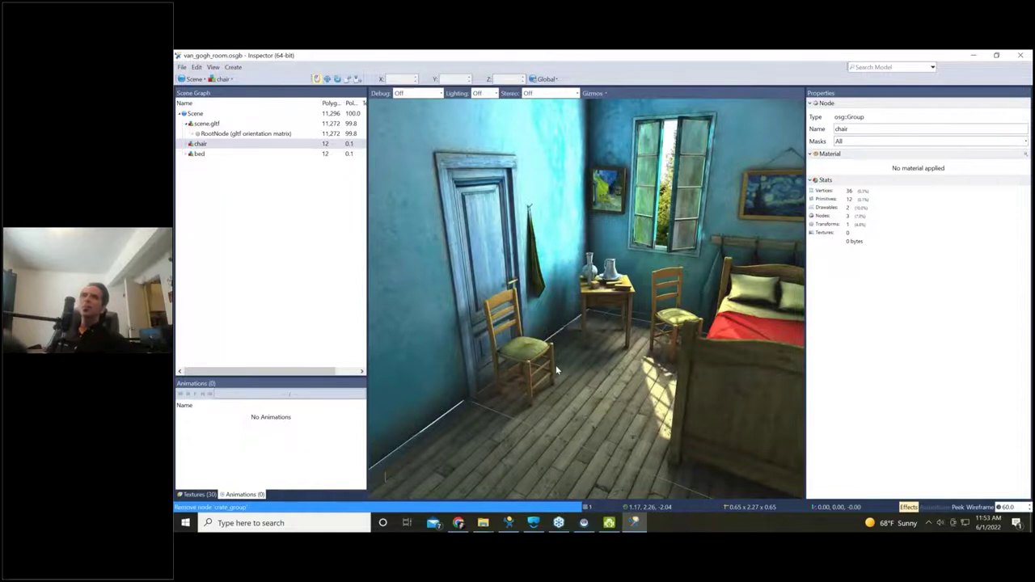
{"action": "scroll", "coordinate": [556, 365], "scroll_direction": "up", "scroll_amount": 3}
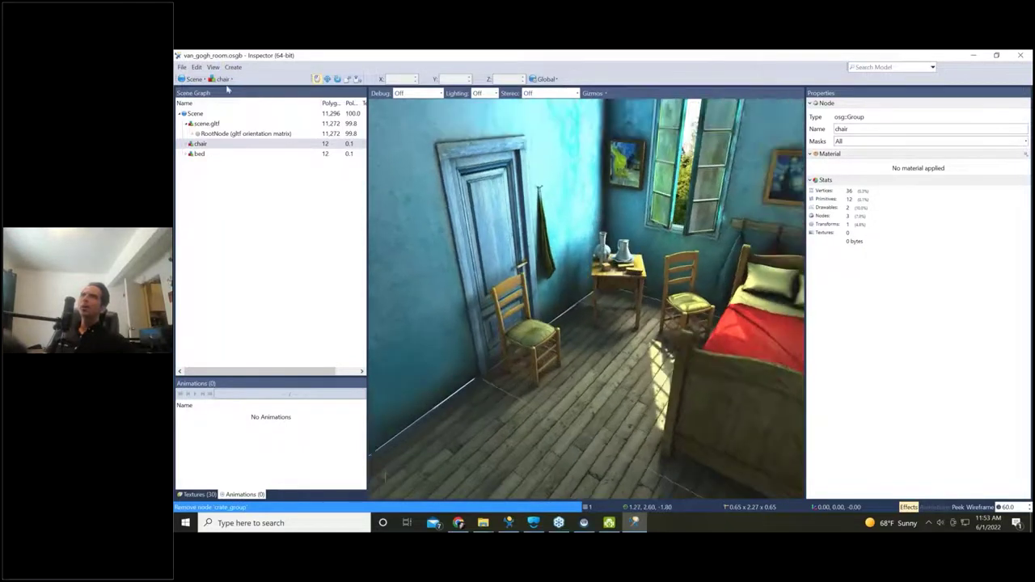
{"action": "left_click", "coordinate": [182, 67]}
Step: Add crate.osgb from the resources/objects folder into the bedroom scene
{"action": "left_click", "coordinate": [194, 88]}
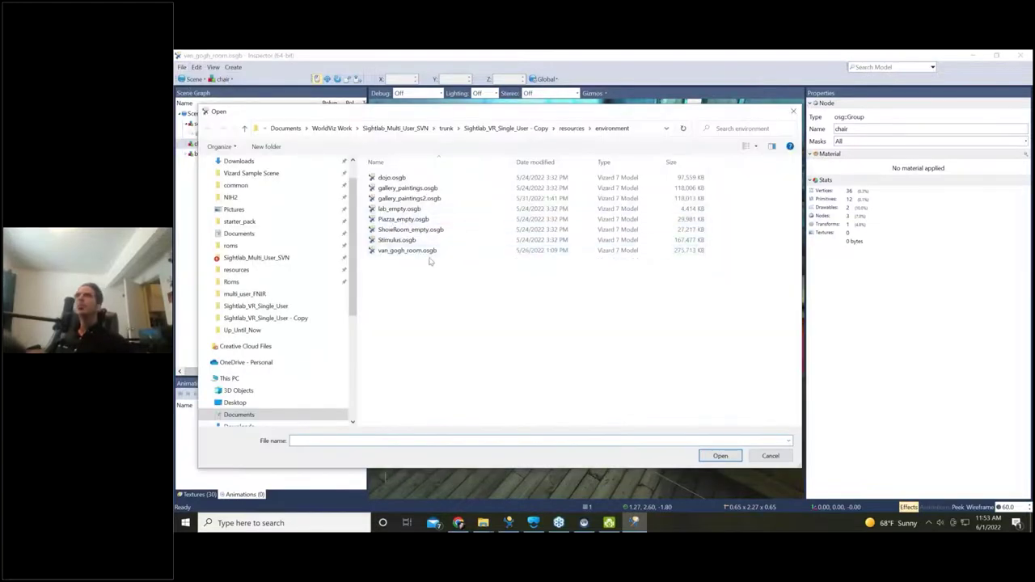
{"action": "left_click", "coordinate": [572, 127]}
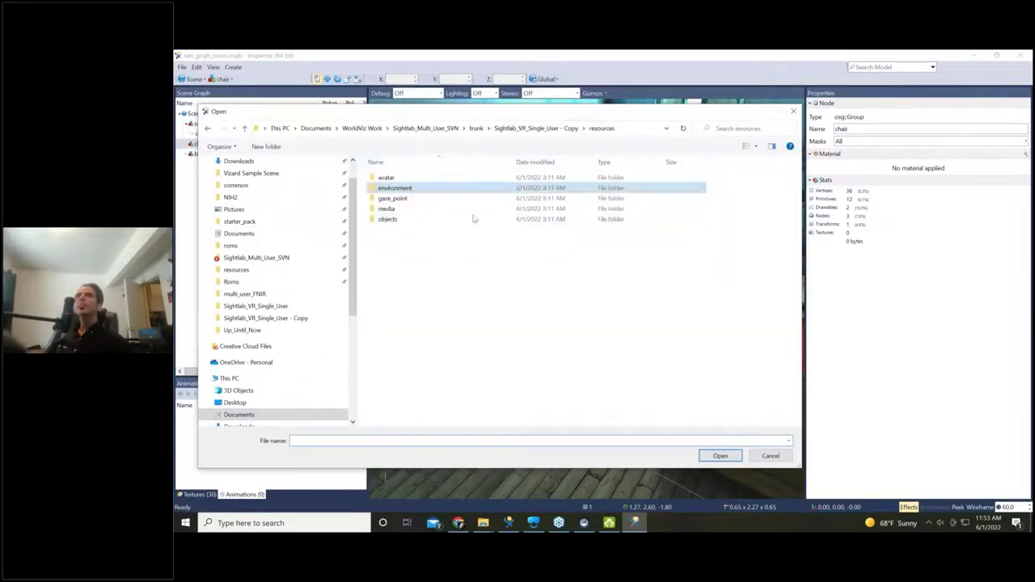
{"action": "double_click", "coordinate": [398, 220]}
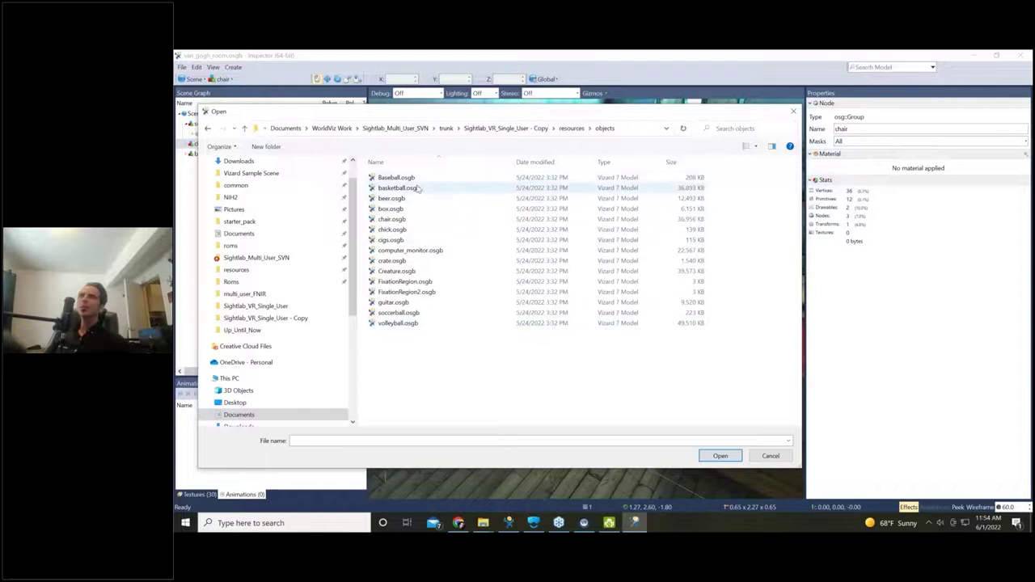
{"action": "double_click", "coordinate": [391, 261]}
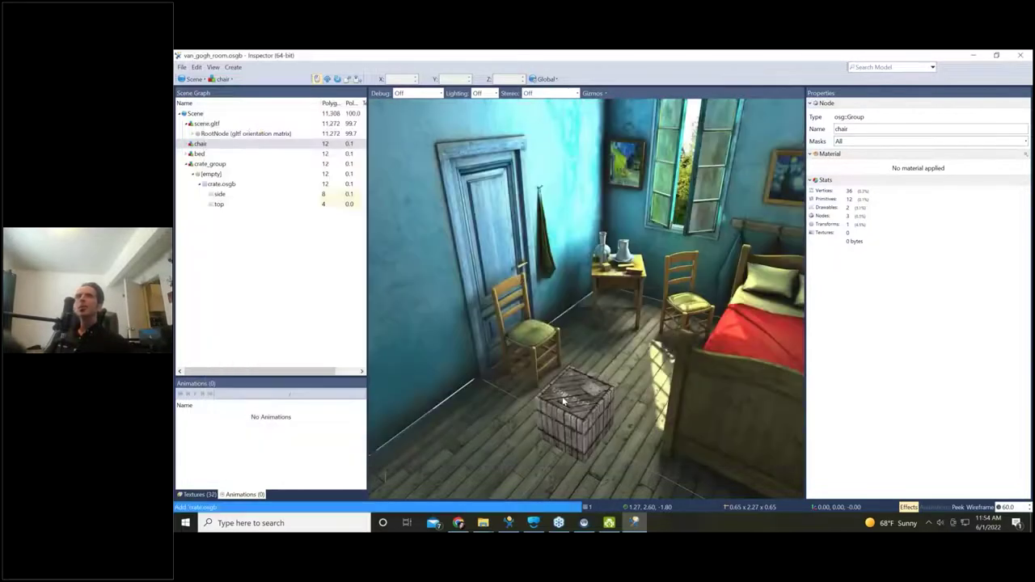
{"action": "left_click", "coordinate": [579, 429]}
Step: Drag the crate's transform node rightward across the floor toward the bed's foot
{"action": "left_click_drag", "start_coordinate": [528, 448], "coordinate": [529, 442]}
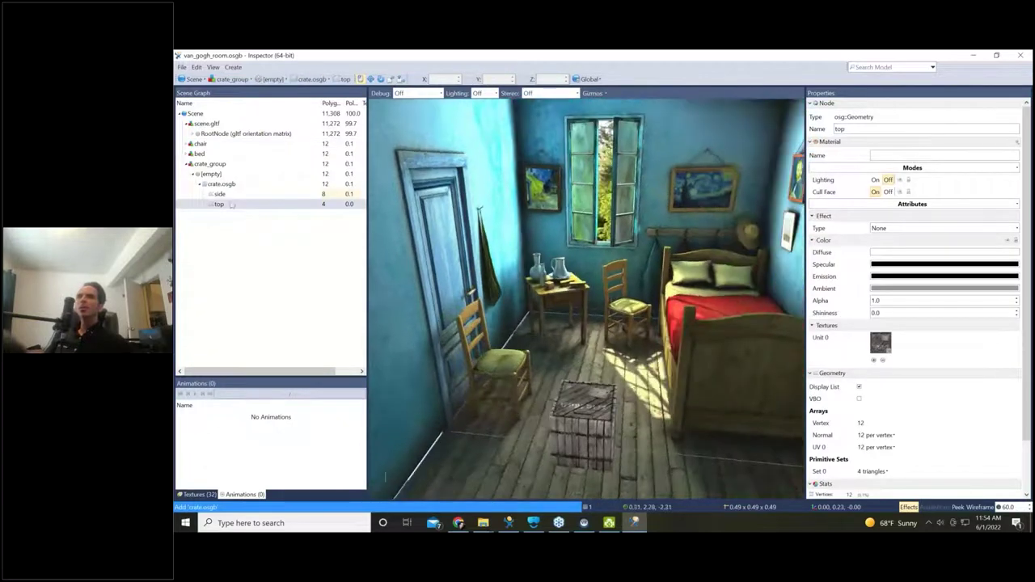
{"action": "left_click", "coordinate": [212, 174]}
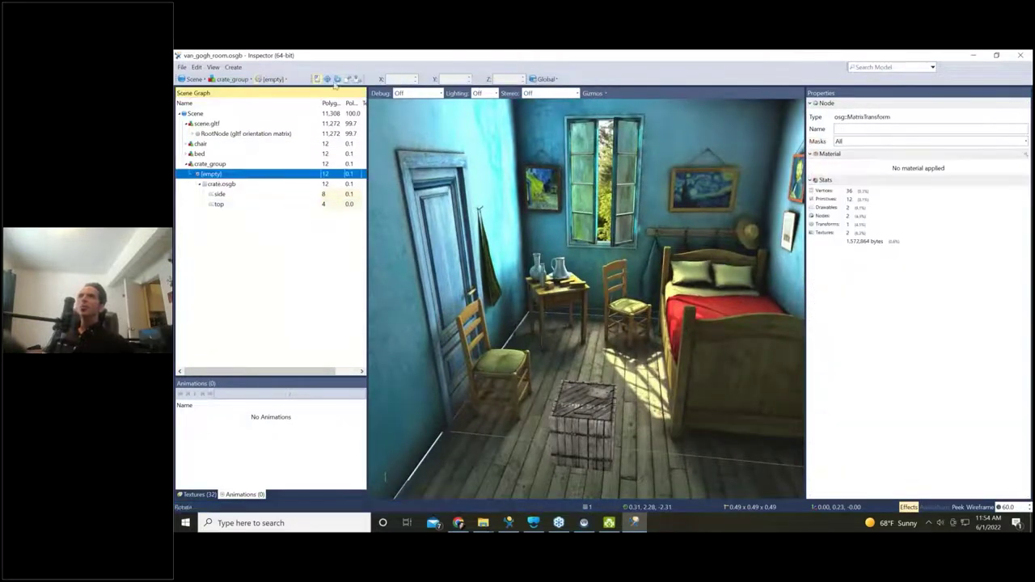
{"action": "left_click_drag", "start_coordinate": [613, 428], "coordinate": [559, 457]}
Step: Start renaming the crate_group node from its context menu
{"action": "left_click", "coordinate": [208, 165]}
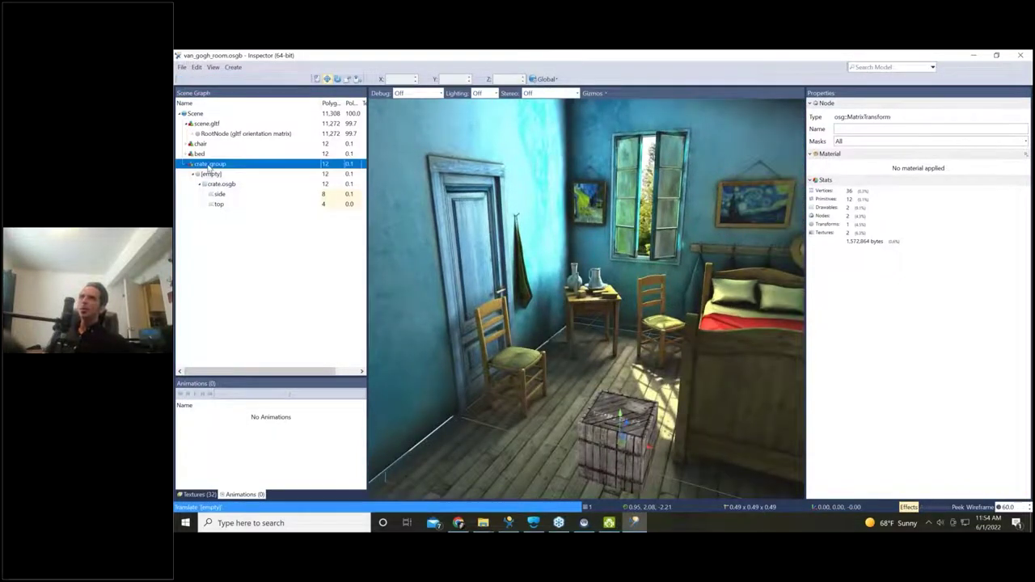
{"action": "right_click", "coordinate": [209, 165]}
{"action": "left_click", "coordinate": [233, 322]}
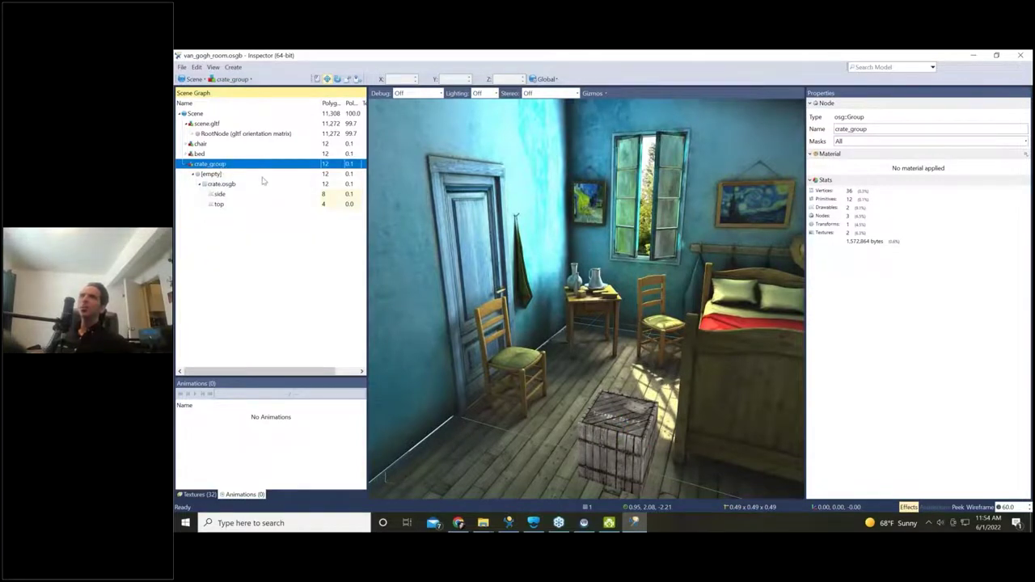
{"action": "scroll", "coordinate": [538, 320], "scroll_direction": "up", "scroll_amount": 2}
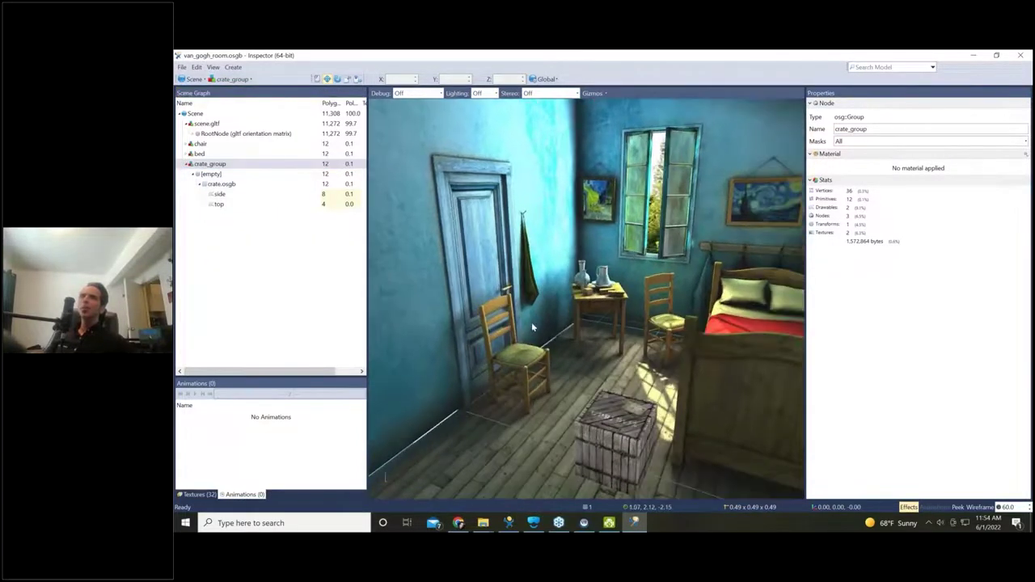
Step: Add FixationRegion.osgb to the scene and position it beside the chair
{"action": "left_click", "coordinate": [182, 67]}
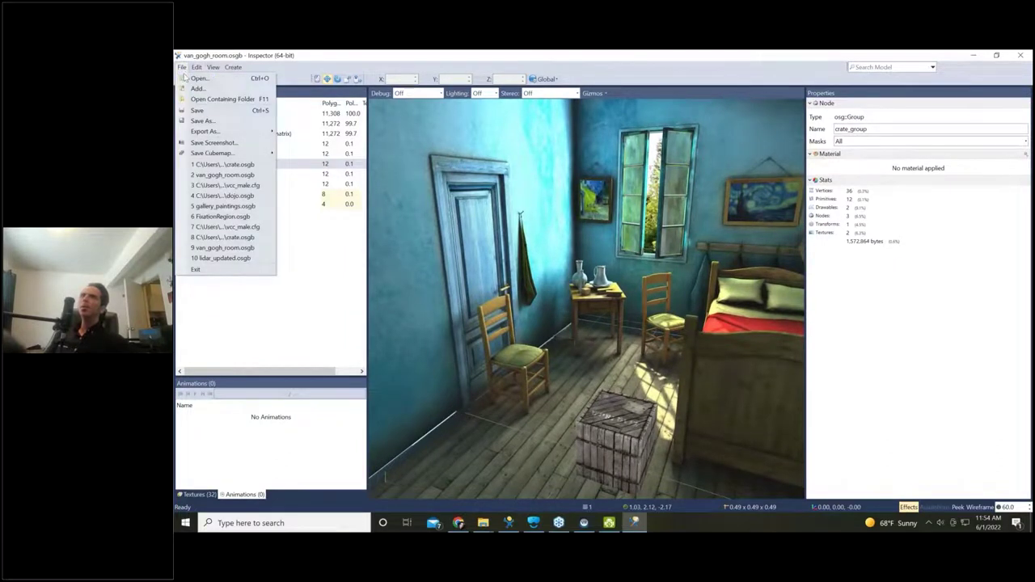
{"action": "left_click", "coordinate": [195, 78]}
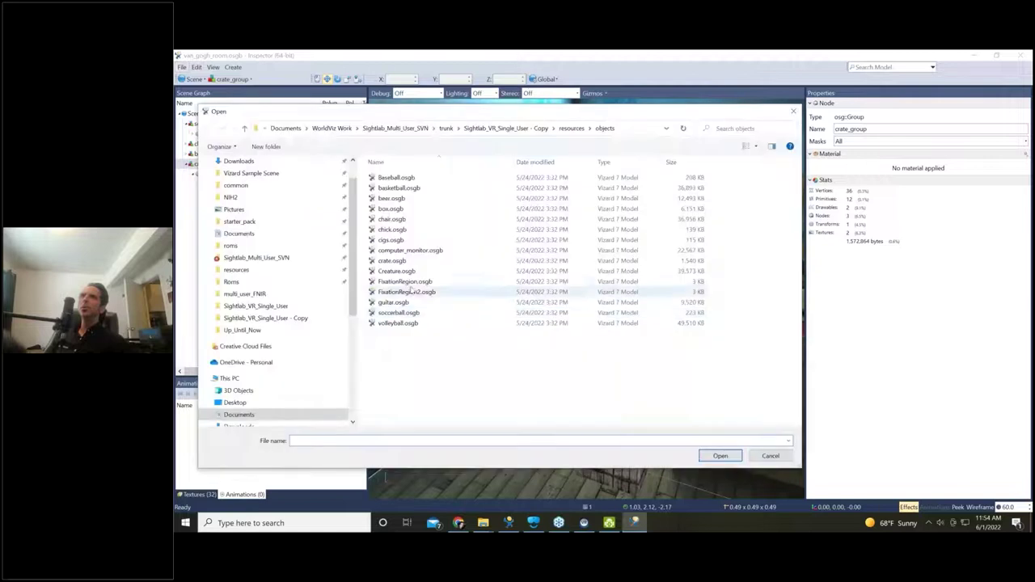
{"action": "double_click", "coordinate": [410, 283]}
{"action": "left_click", "coordinate": [566, 420]}
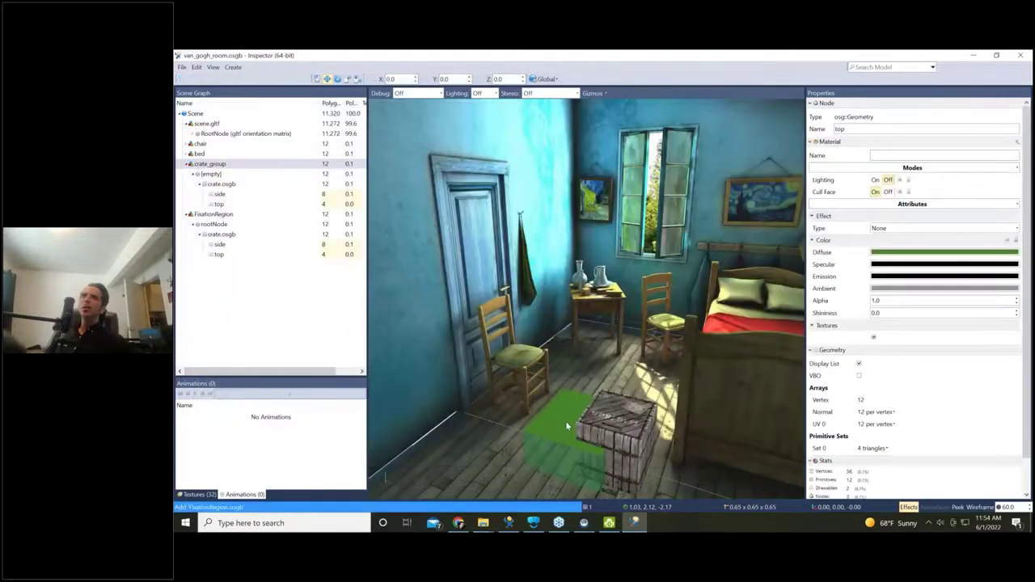
{"action": "left_click_drag", "start_coordinate": [602, 459], "coordinate": [483, 396]}
{"action": "mouse_move", "coordinate": [484, 387]}
{"action": "middle_mouse_down"}
{"action": "mouse_move", "coordinate": [474, 387]}
{"action": "mouse_move", "coordinate": [499, 393]}
{"action": "middle_mouse_up"}
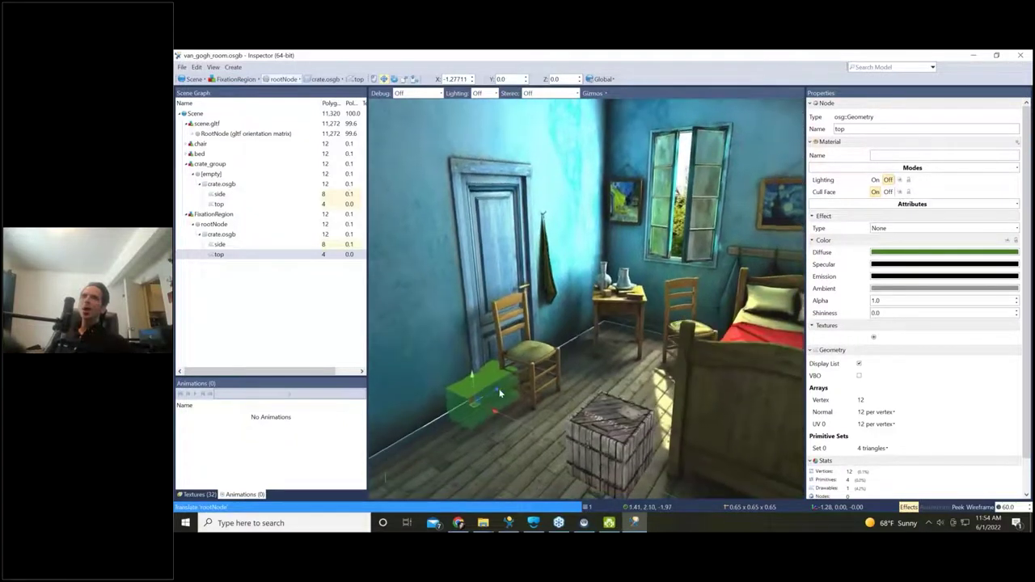
{"action": "mouse_move", "coordinate": [500, 394]}
{"action": "left_mouse_down"}
{"action": "mouse_move", "coordinate": [520, 371]}
{"action": "mouse_move", "coordinate": [521, 402]}
{"action": "mouse_move", "coordinate": [509, 397]}
{"action": "left_mouse_up"}
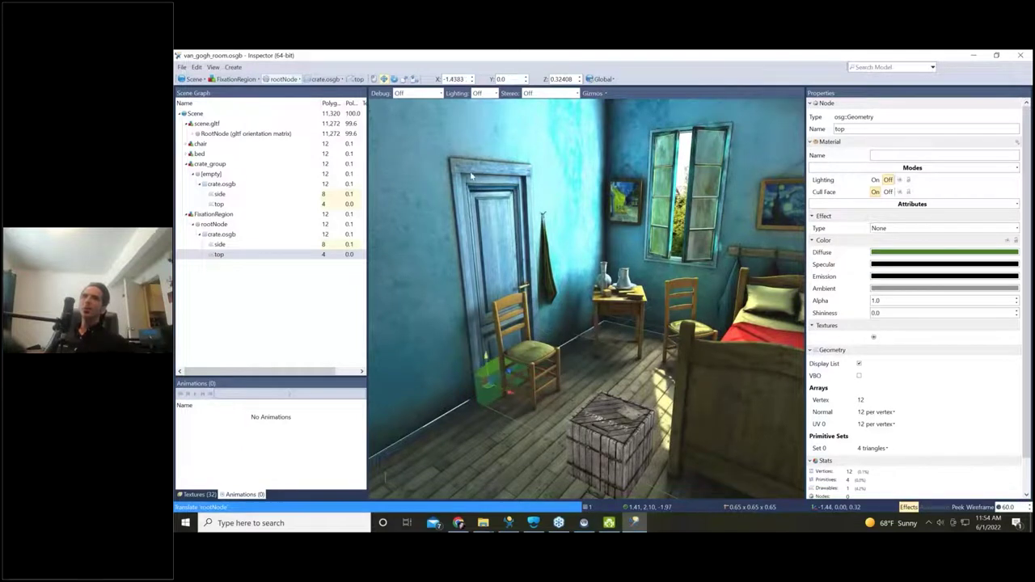
Step: Scale the green region tall and wide to cover the door, about 0.65 × 4.67 × 0.97
{"action": "key", "text": "r"}
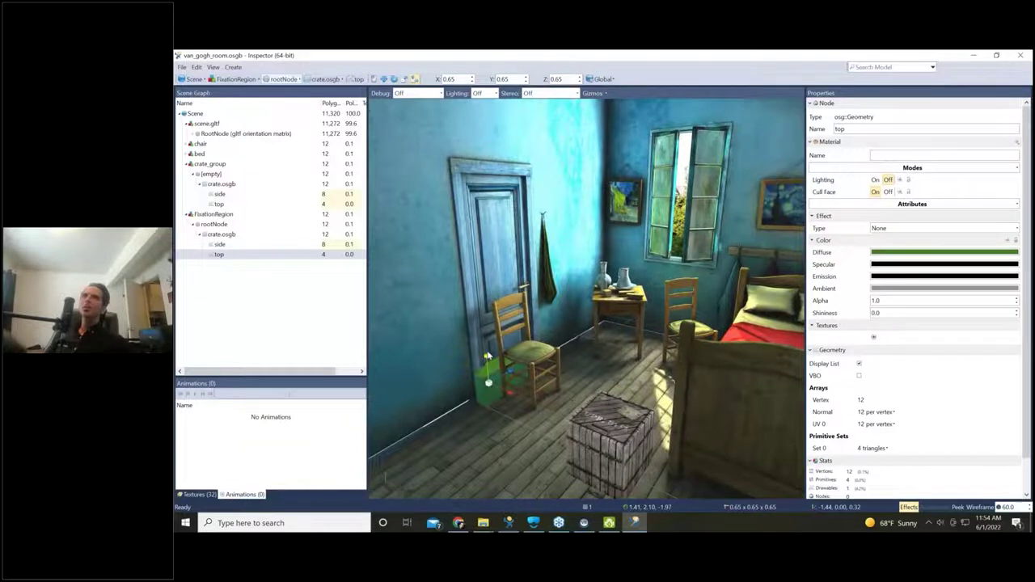
{"action": "left_click_drag", "start_coordinate": [486, 357], "coordinate": [477, 202]}
{"action": "left_click_drag", "start_coordinate": [512, 375], "coordinate": [490, 382]}
{"action": "key", "text": "w"}
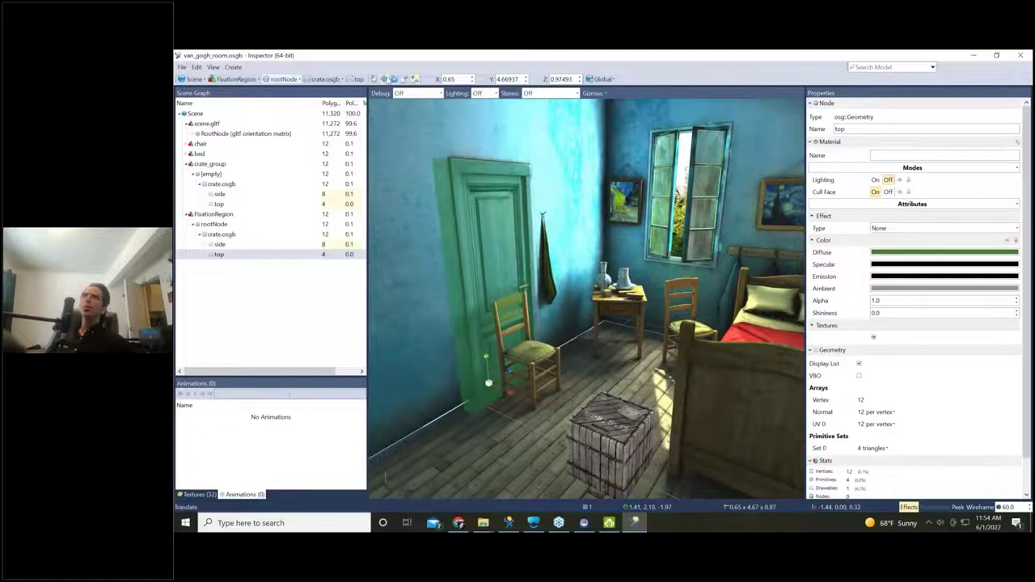
{"action": "left_click_drag", "start_coordinate": [512, 375], "coordinate": [522, 373]}
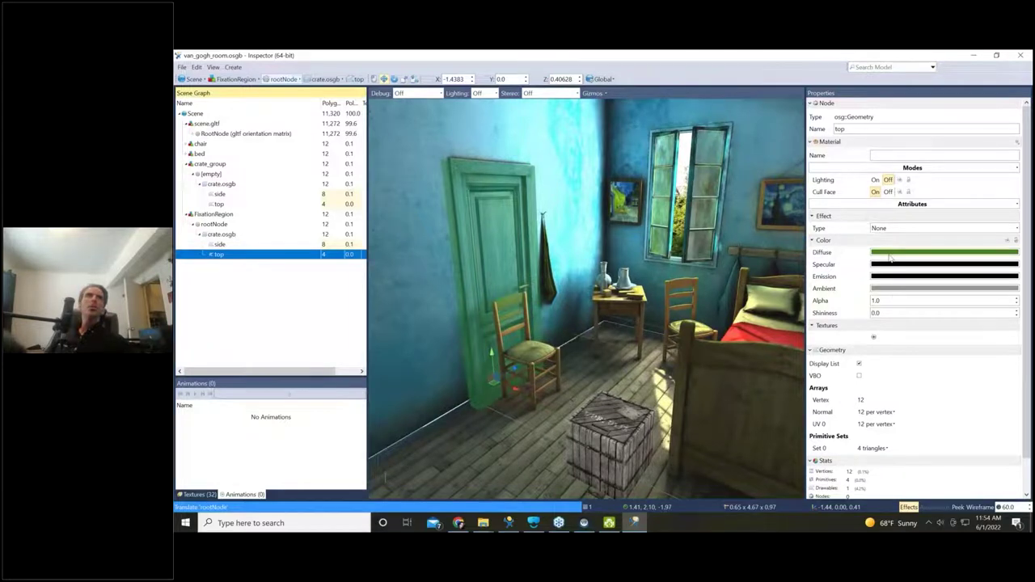
Step: Lower the alpha of the fixation region's top part to zero
{"action": "left_click", "coordinate": [916, 277]}
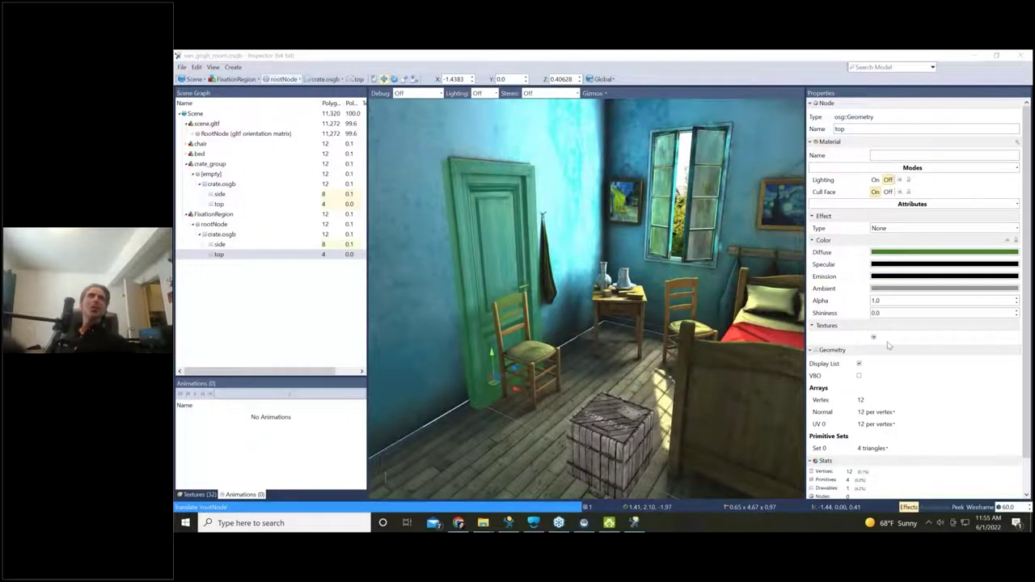
{"action": "left_click", "coordinate": [811, 53]}
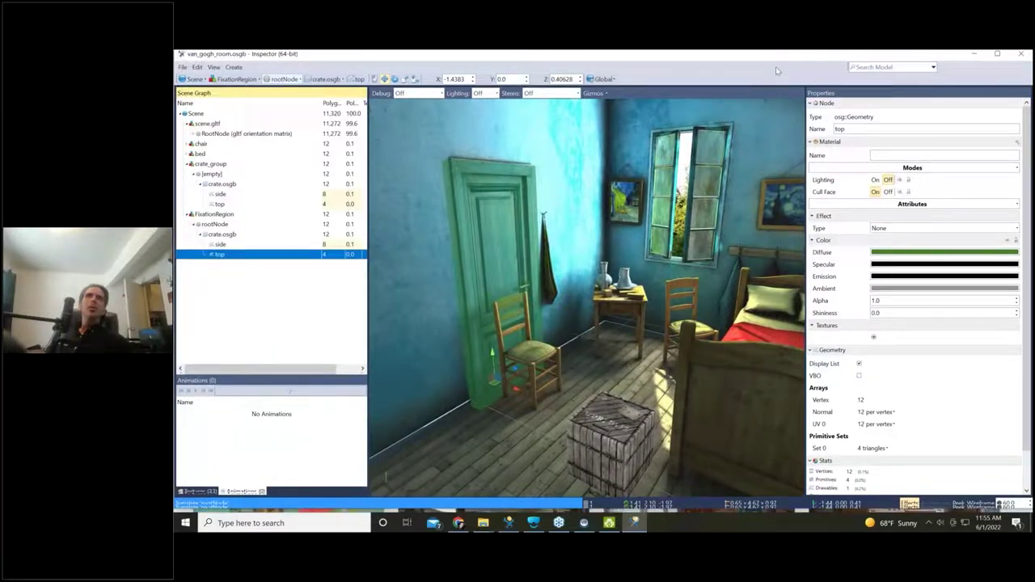
{"action": "left_click_drag", "start_coordinate": [775, 66], "coordinate": [640, 90]}
{"action": "left_click_drag", "start_coordinate": [881, 325], "coordinate": [874, 367]}
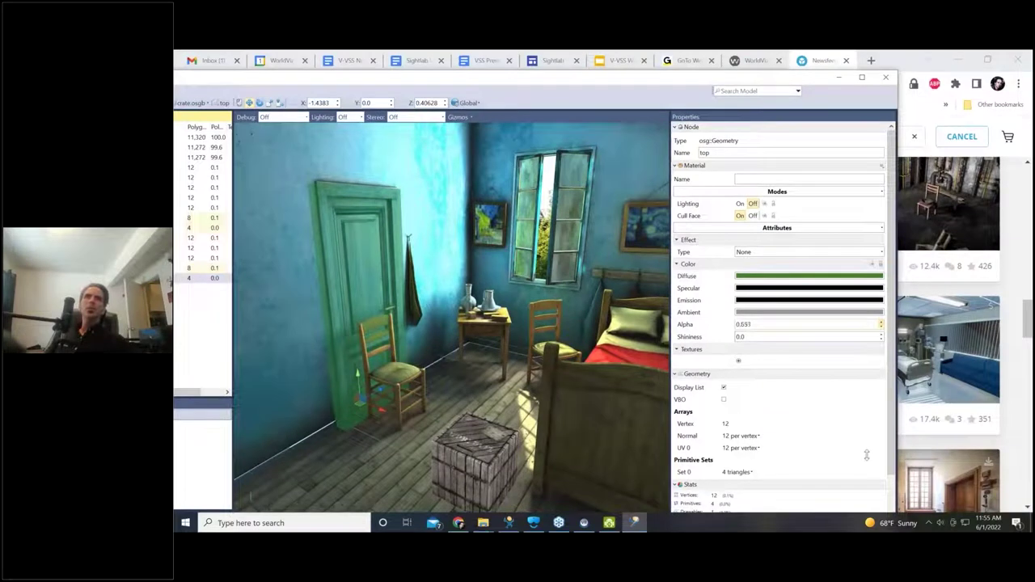
{"action": "left_click_drag", "start_coordinate": [889, 71], "coordinate": [940, 130]}
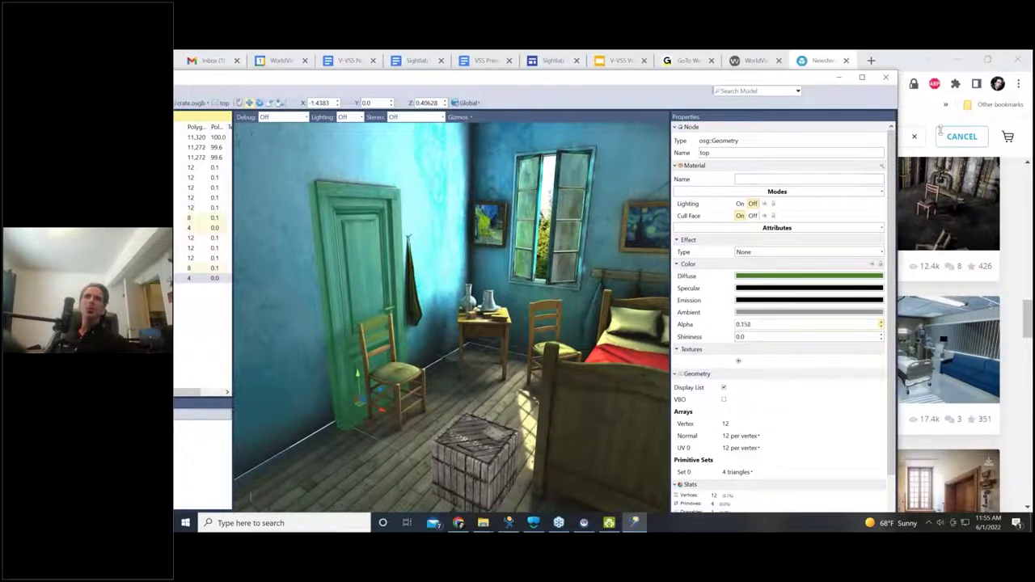
{"action": "left_click", "coordinate": [852, 320]}
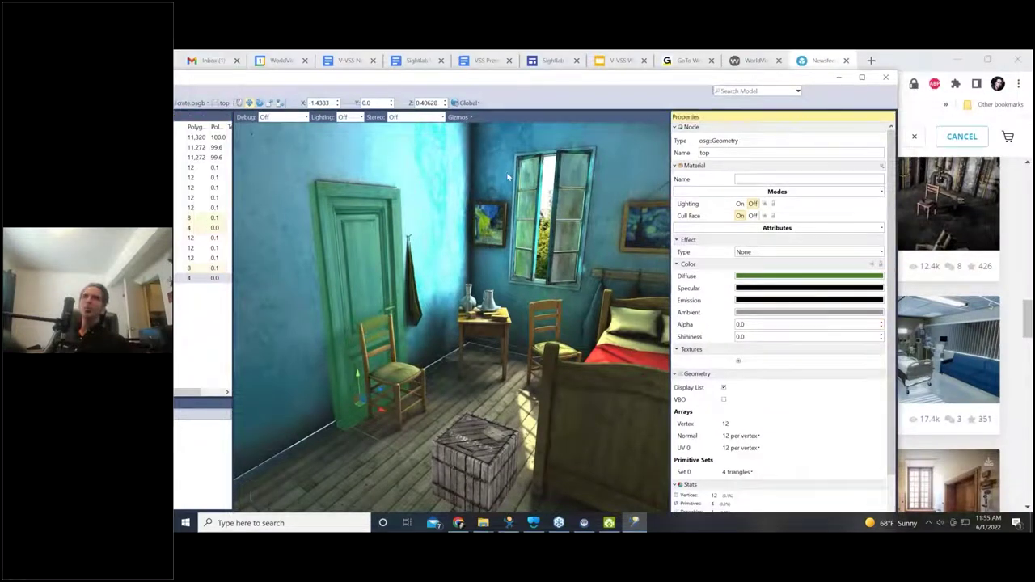
Step: Make the fixation region's side geometry fully transparent
{"action": "double_click", "coordinate": [455, 84]}
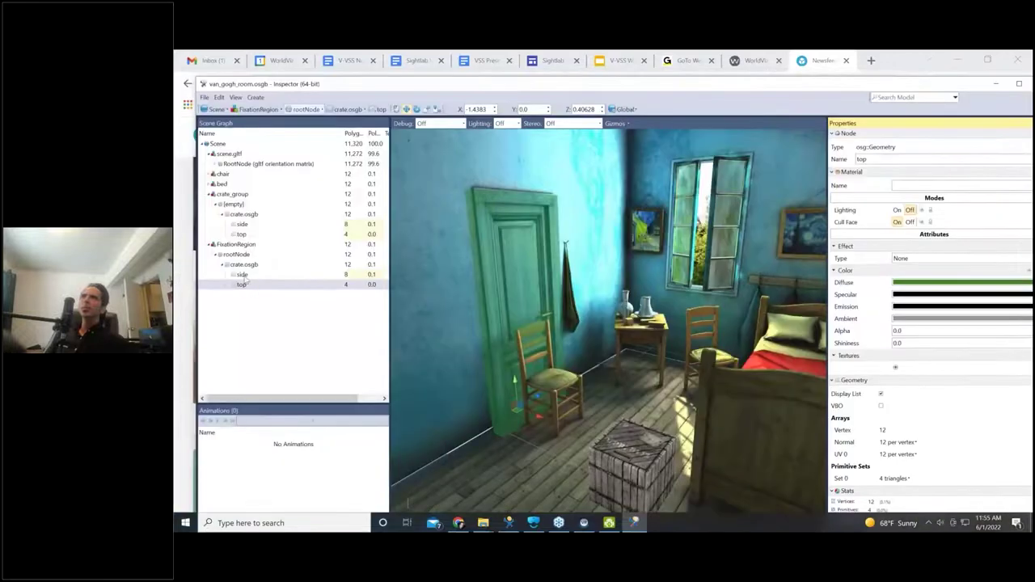
{"action": "left_click", "coordinate": [241, 275]}
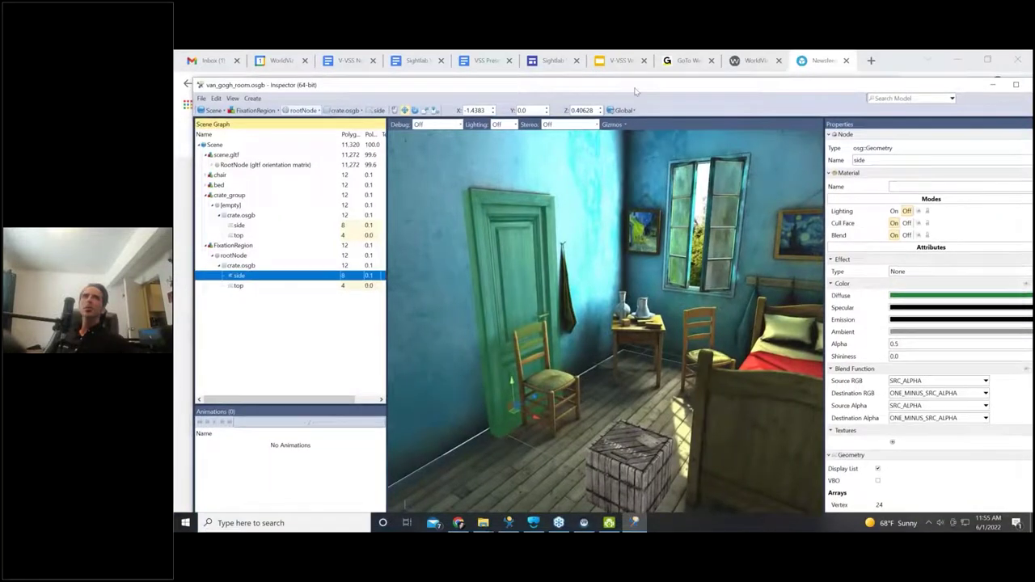
{"action": "double_click", "coordinate": [663, 84]}
{"action": "left_click", "coordinate": [830, 355]}
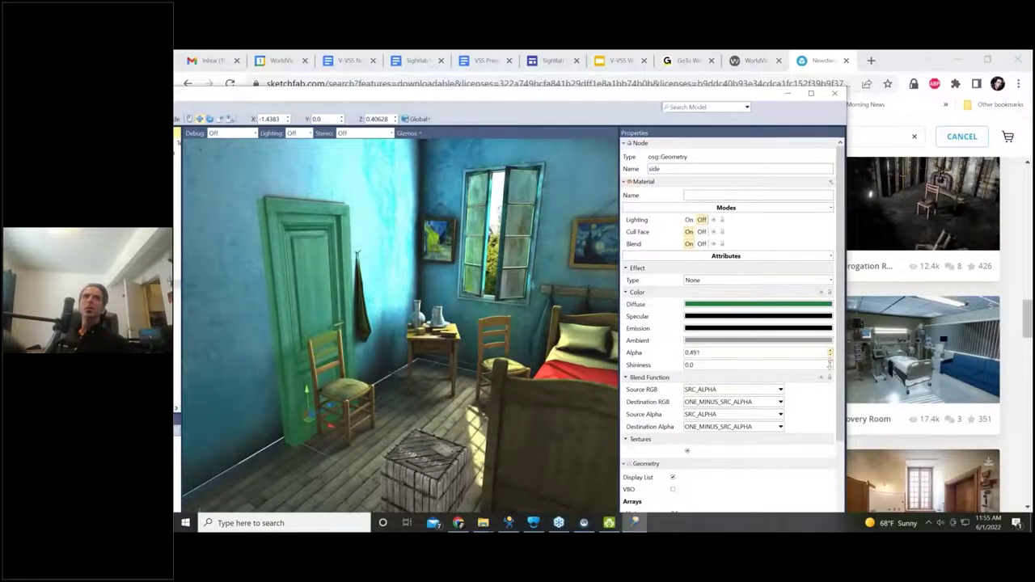
{"action": "double_click", "coordinate": [566, 95]}
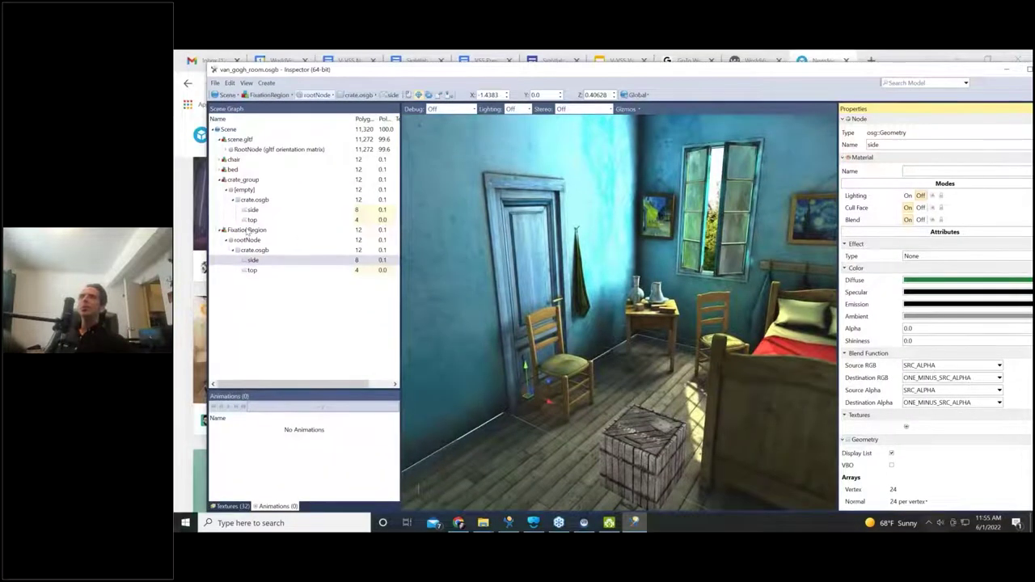
Step: Rename the FixationRegion node to 'door'
{"action": "left_click", "coordinate": [247, 230]}
{"action": "right_click", "coordinate": [247, 231]}
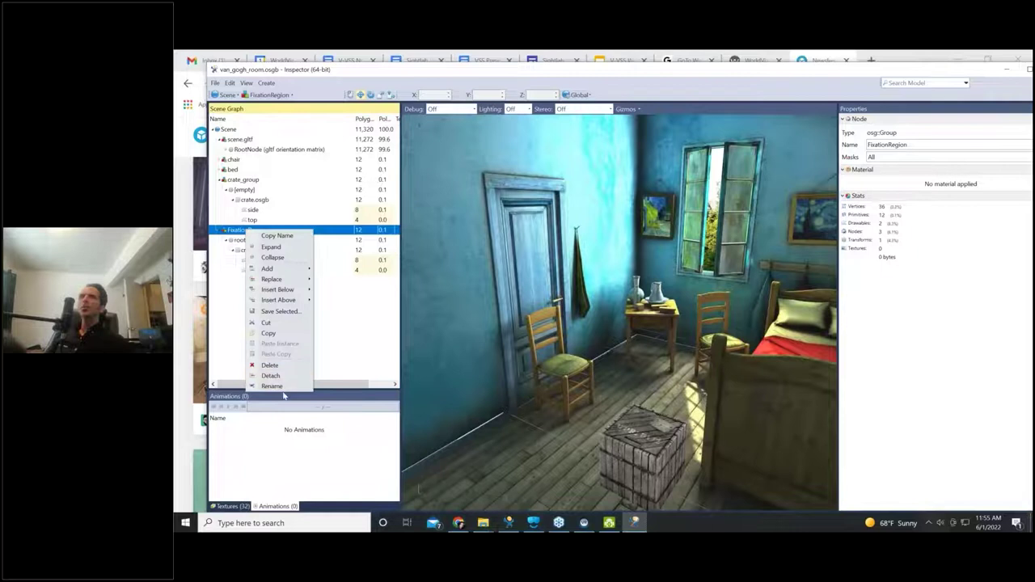
{"action": "left_click", "coordinate": [275, 387]}
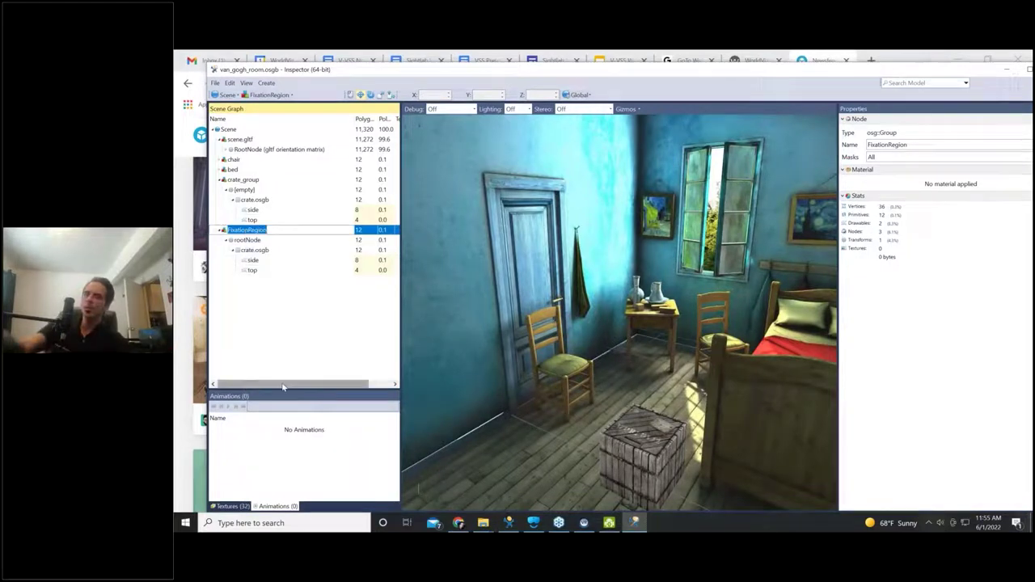
{"action": "type", "text": "door"}
{"action": "key", "text": "Return"}
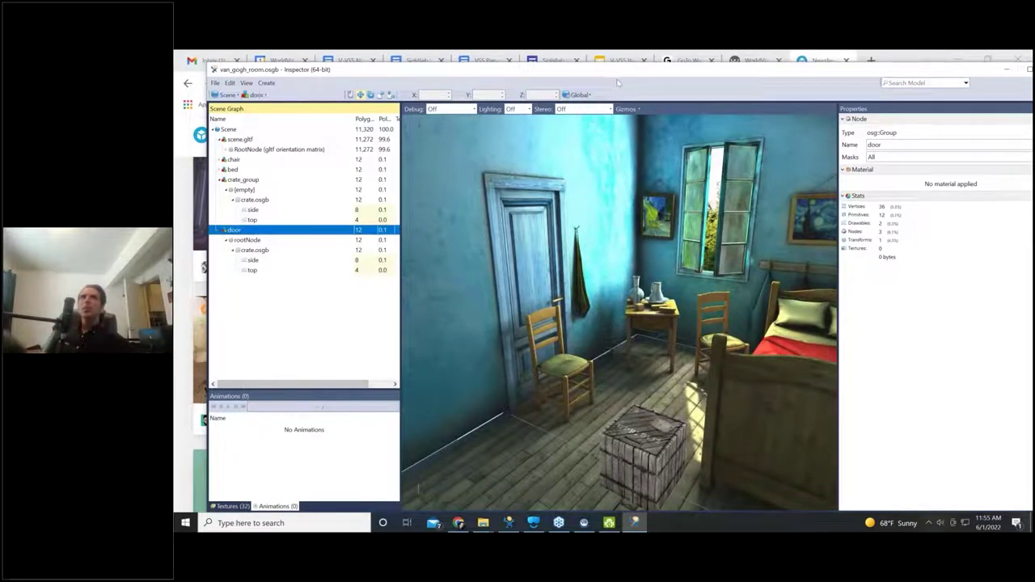
{"action": "left_click_drag", "start_coordinate": [626, 73], "coordinate": [608, 66]}
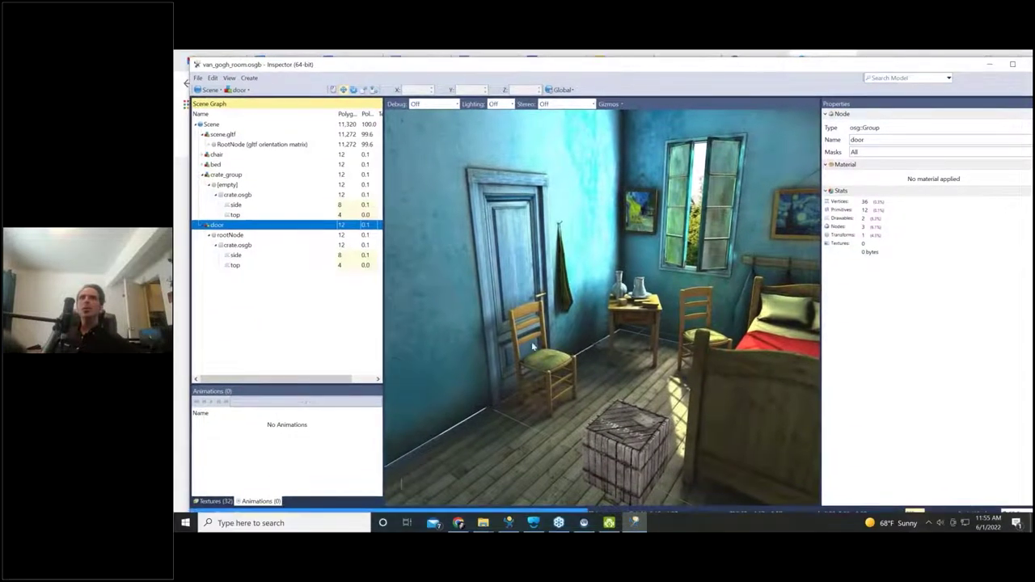
{"action": "left_click_drag", "start_coordinate": [529, 72], "coordinate": [526, 70]}
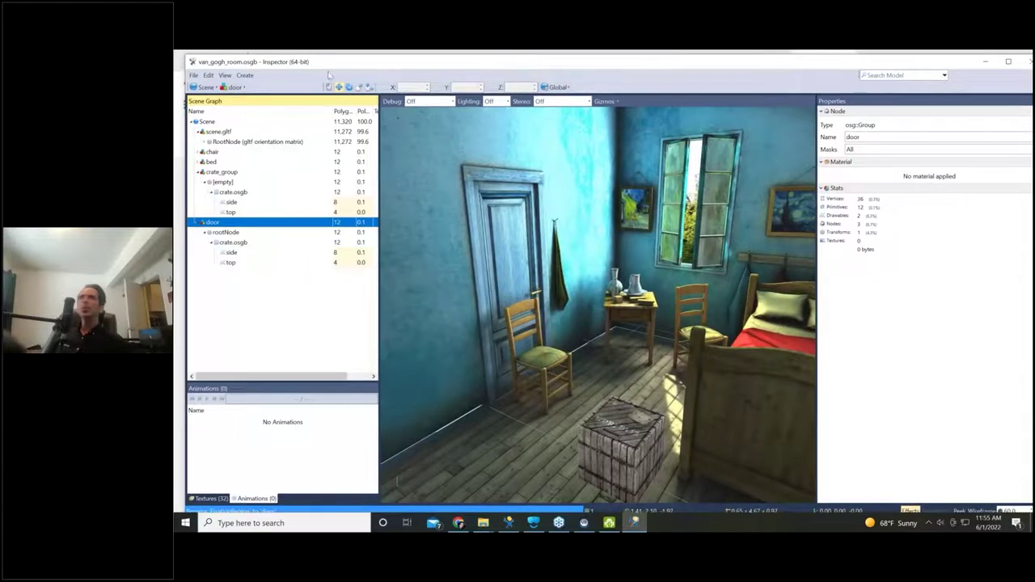
{"action": "left_click", "coordinate": [194, 75]}
{"action": "left_click", "coordinate": [208, 97]}
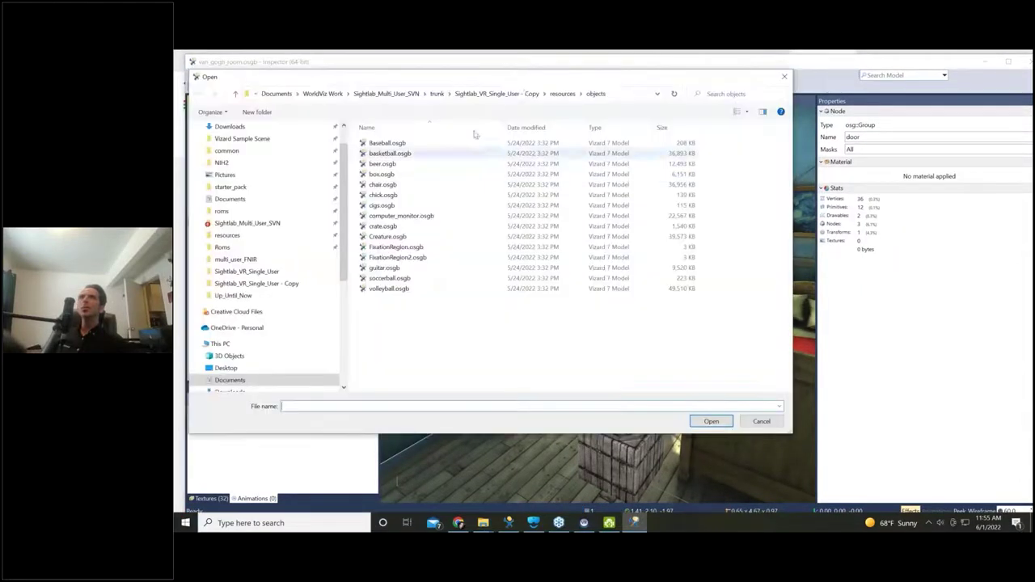
{"action": "left_click", "coordinate": [562, 95]}
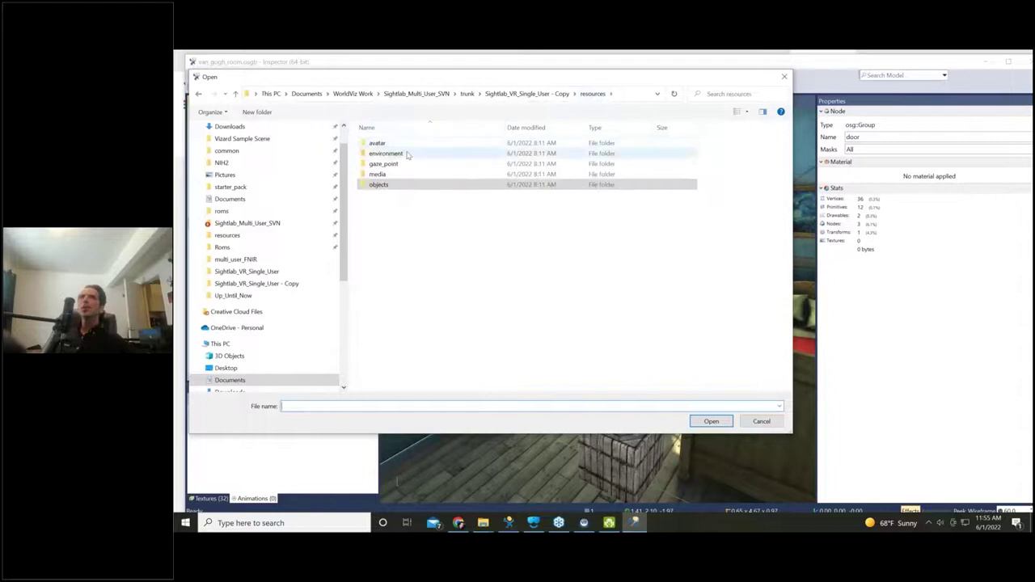
{"action": "double_click", "coordinate": [377, 142]}
{"action": "double_click", "coordinate": [385, 174]}
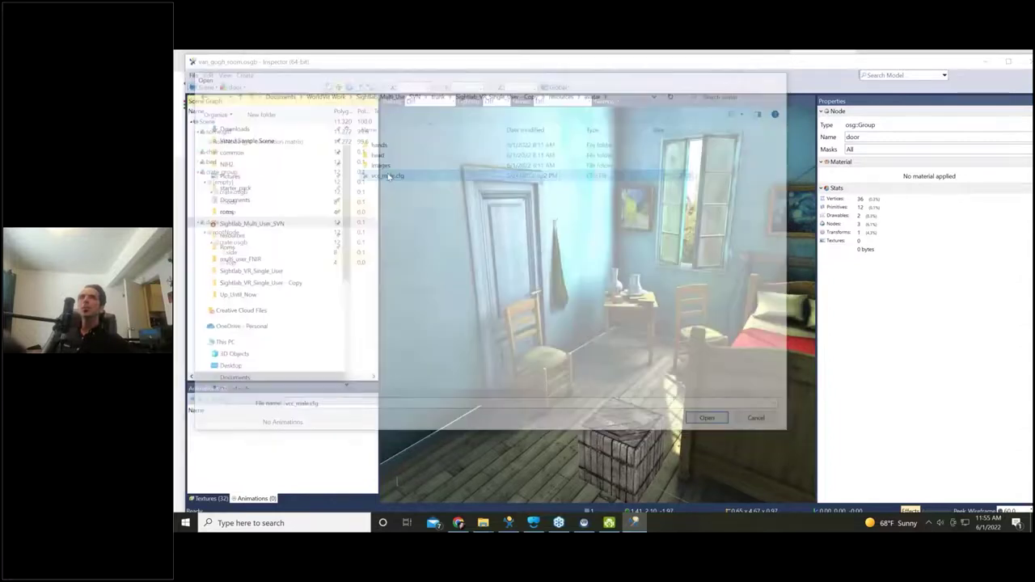
{"action": "left_click_drag", "start_coordinate": [638, 426], "coordinate": [566, 409]}
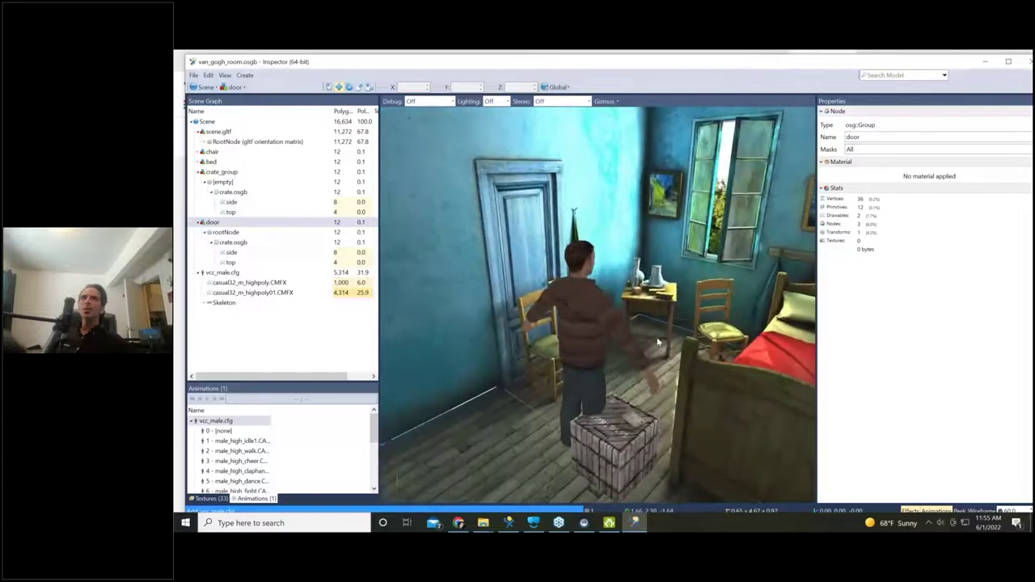
{"action": "left_click", "coordinate": [226, 142]}
{"action": "left_click_drag", "start_coordinate": [760, 348], "coordinate": [763, 345]}
{"action": "key", "text": "ctrl+z"}
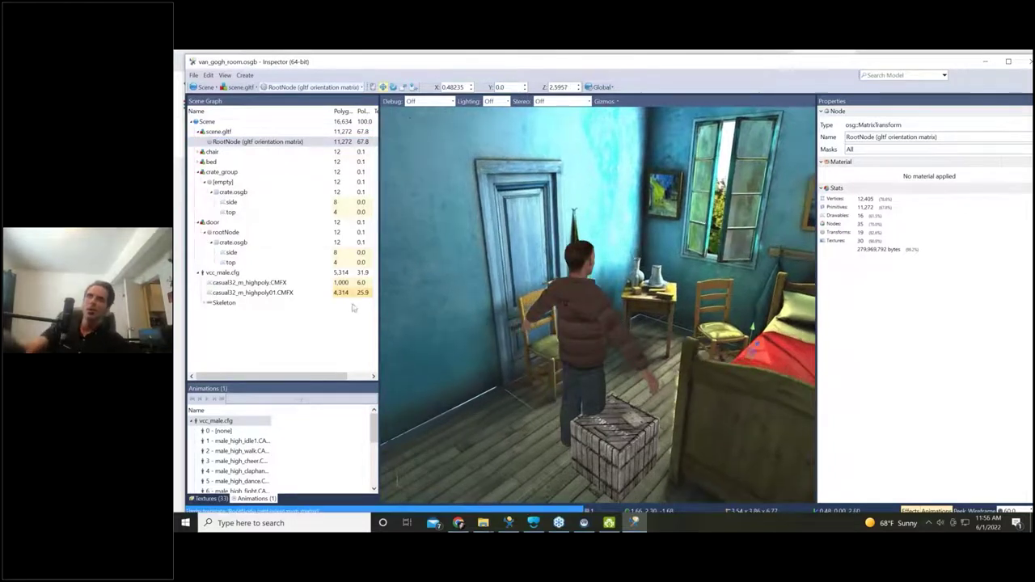
{"action": "left_click", "coordinate": [222, 273]}
{"action": "right_click", "coordinate": [222, 272]}
{"action": "left_click", "coordinate": [246, 396]}
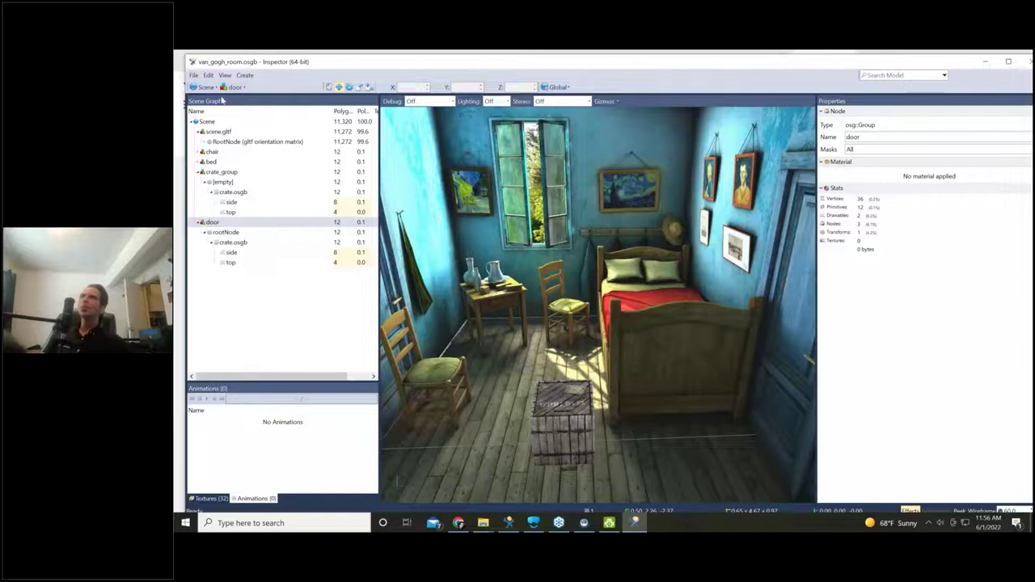
Step: Save the edited scene over van_gogh_room.osgb instead of under a new name
{"action": "left_click", "coordinate": [194, 75]}
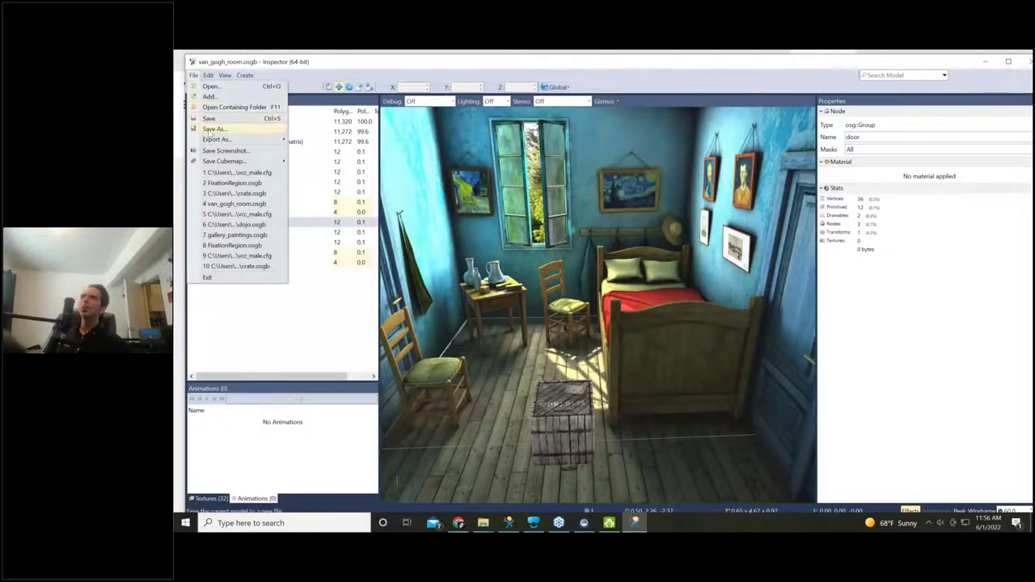
{"action": "left_click", "coordinate": [214, 128]}
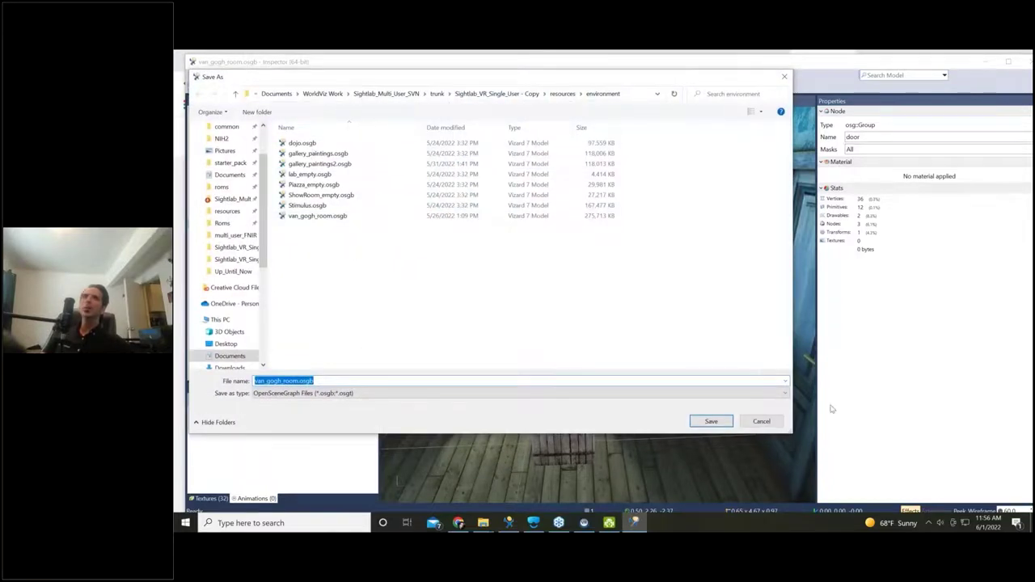
{"action": "left_click", "coordinate": [761, 421]}
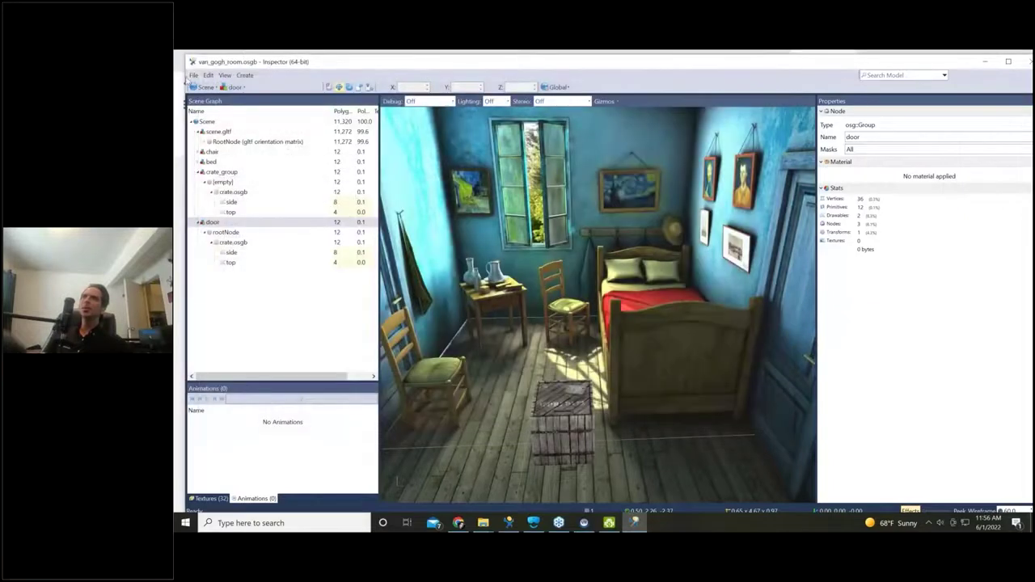
{"action": "left_click", "coordinate": [193, 75]}
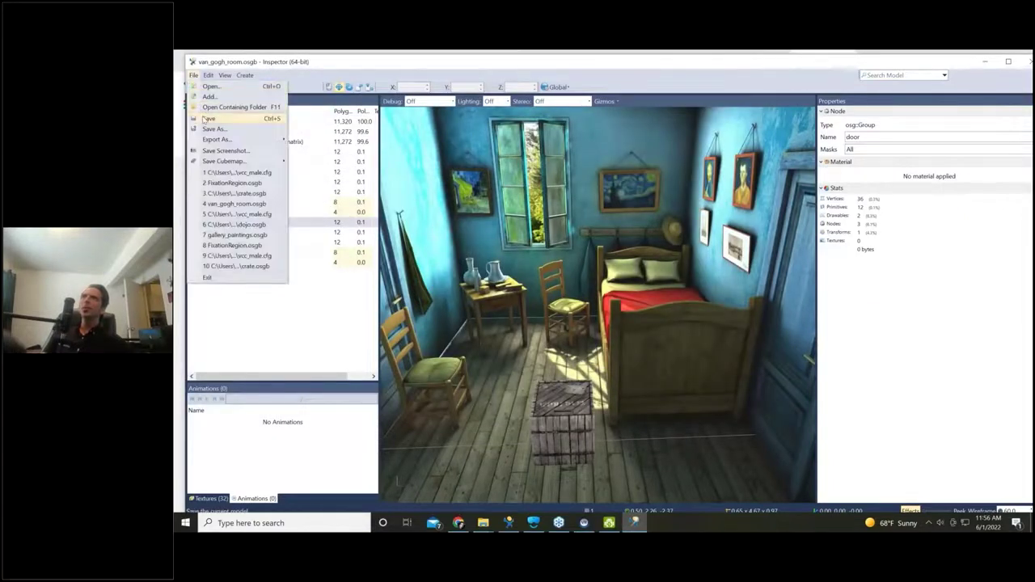
{"action": "left_click", "coordinate": [235, 118]}
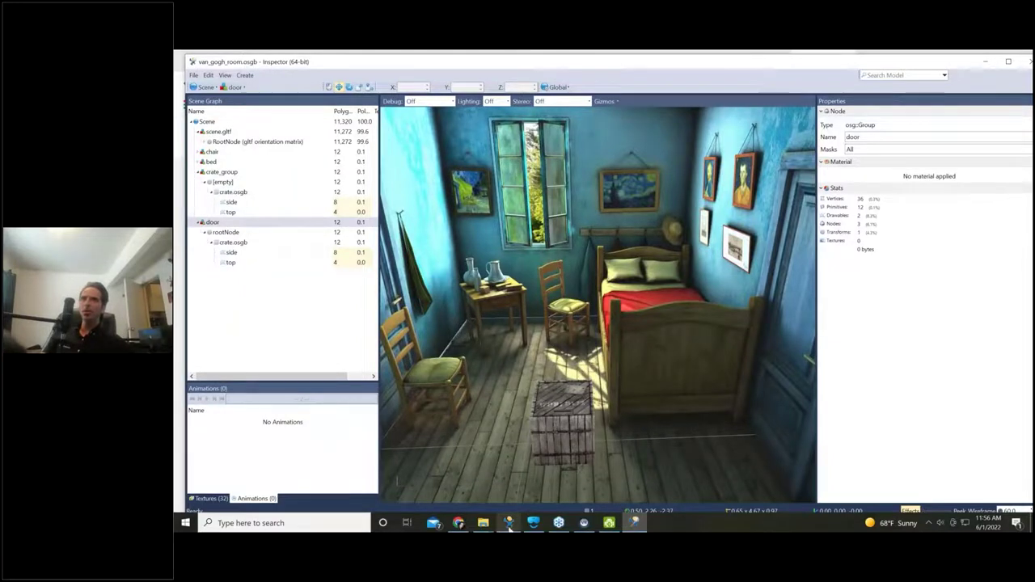
Step: Run SightLab_VR.py with the HP Omnicept Vizconnect configuration and restart SteamVR
{"action": "left_click", "coordinate": [509, 523]}
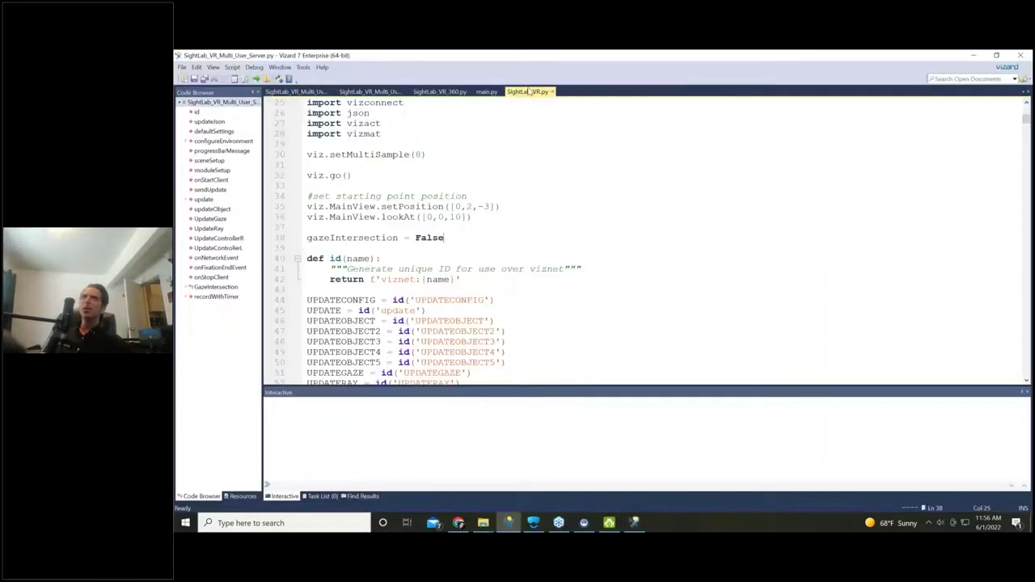
{"action": "left_click", "coordinate": [256, 78]}
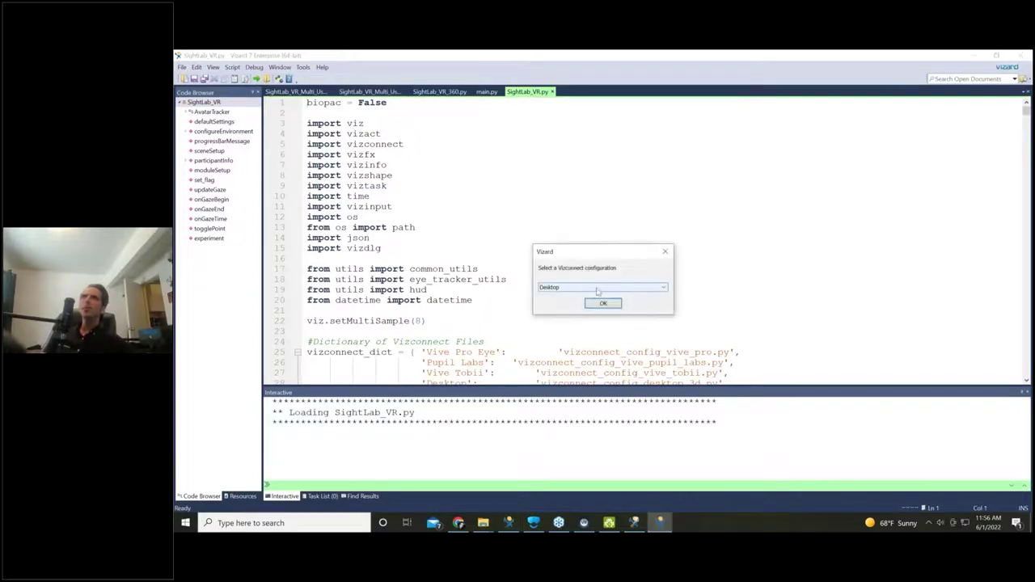
{"action": "left_click", "coordinate": [595, 289]}
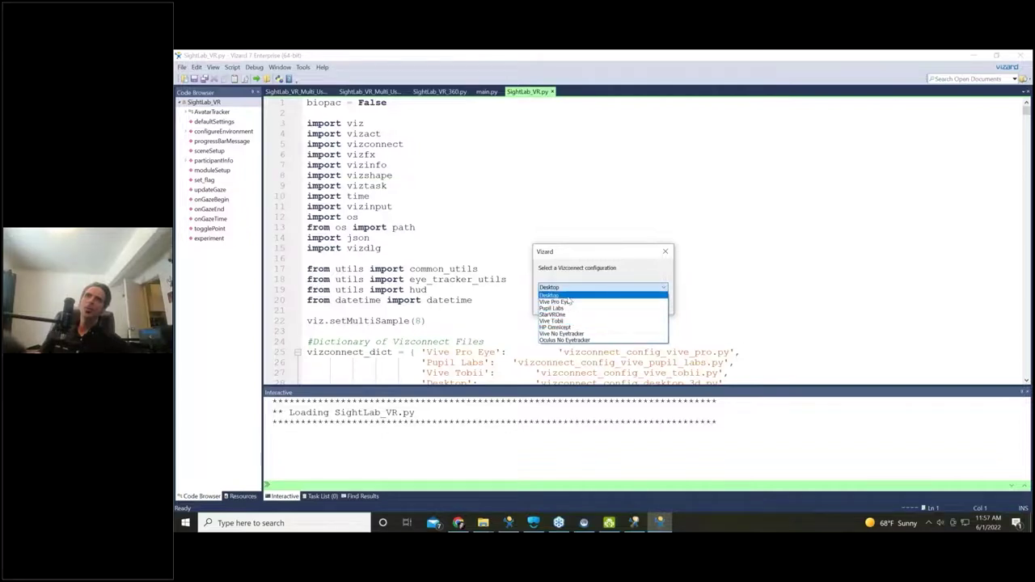
{"action": "left_click", "coordinate": [578, 327]}
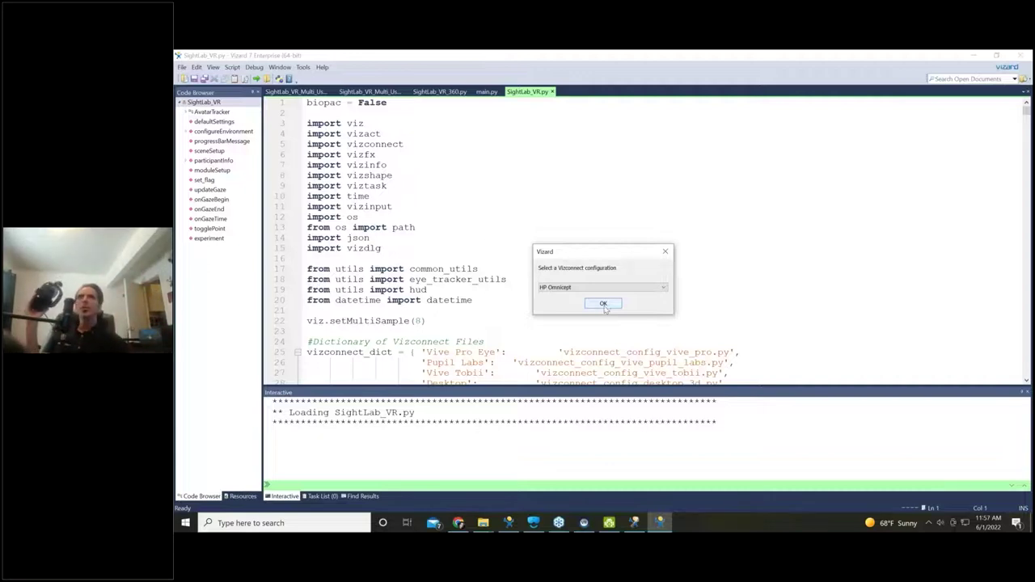
{"action": "left_click", "coordinate": [603, 304]}
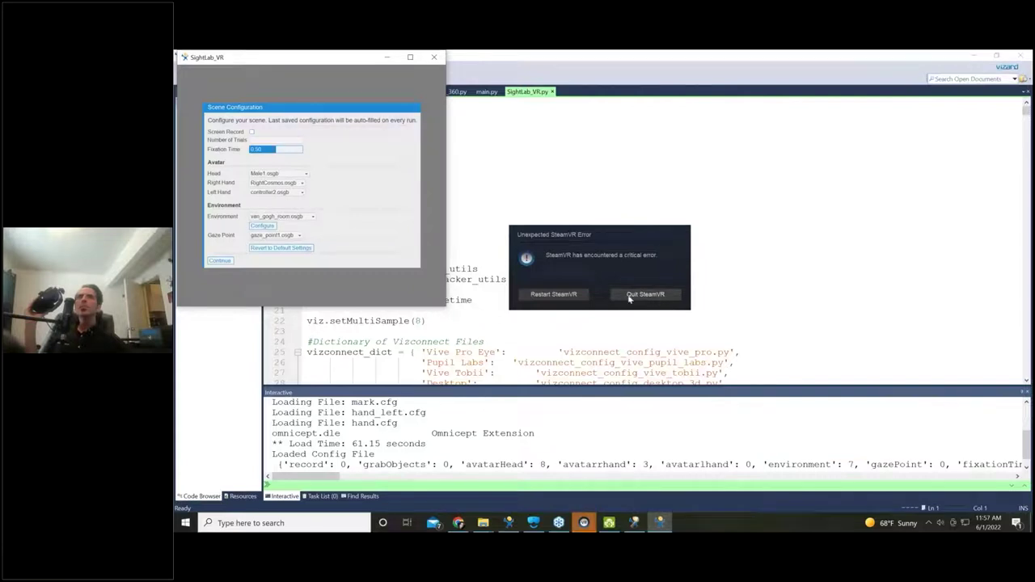
{"action": "left_click", "coordinate": [578, 295]}
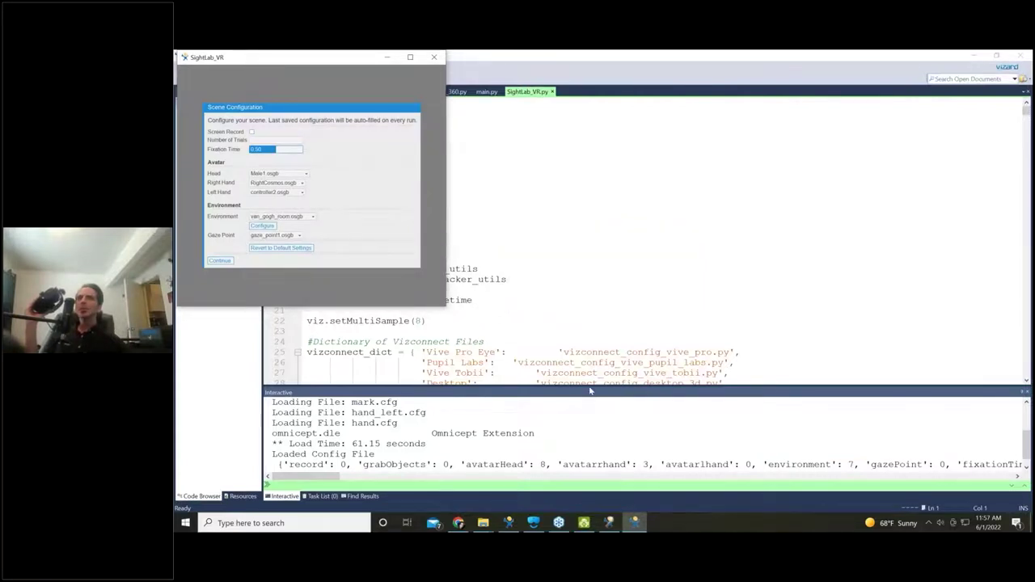
{"action": "mouse_move", "coordinate": [537, 523]}
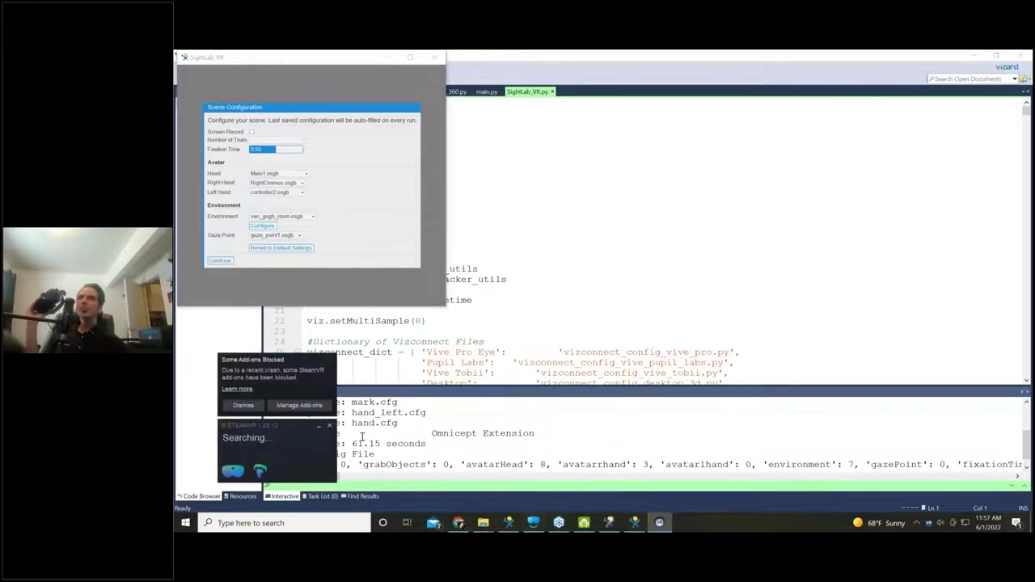
Step: Dismiss the SteamVR blocked add-ons notice, set Number of Trials to 2, and type 0.67
{"action": "left_click", "coordinate": [244, 404]}
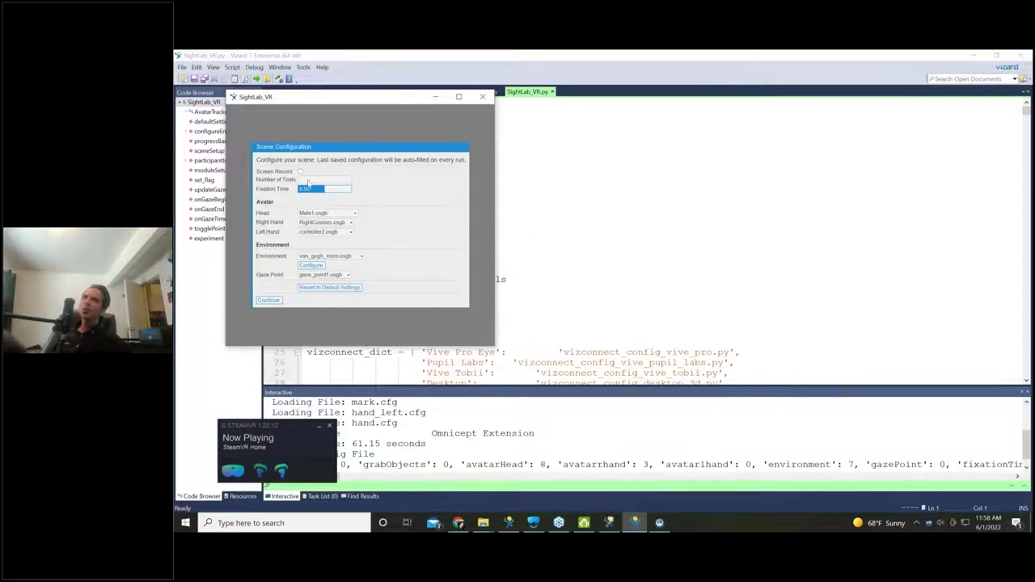
{"action": "left_click", "coordinate": [308, 180]}
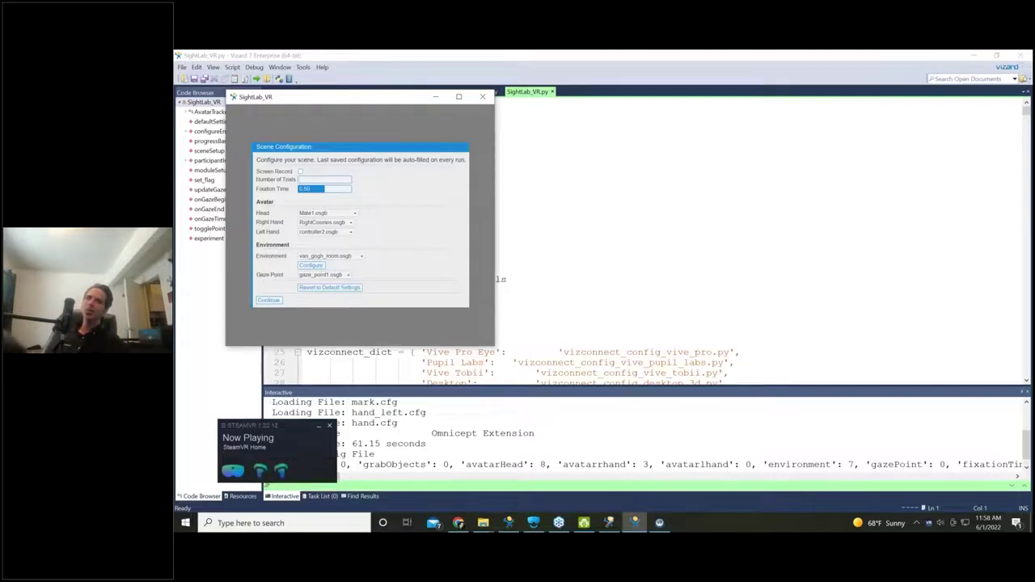
{"action": "type", "text": "2"}
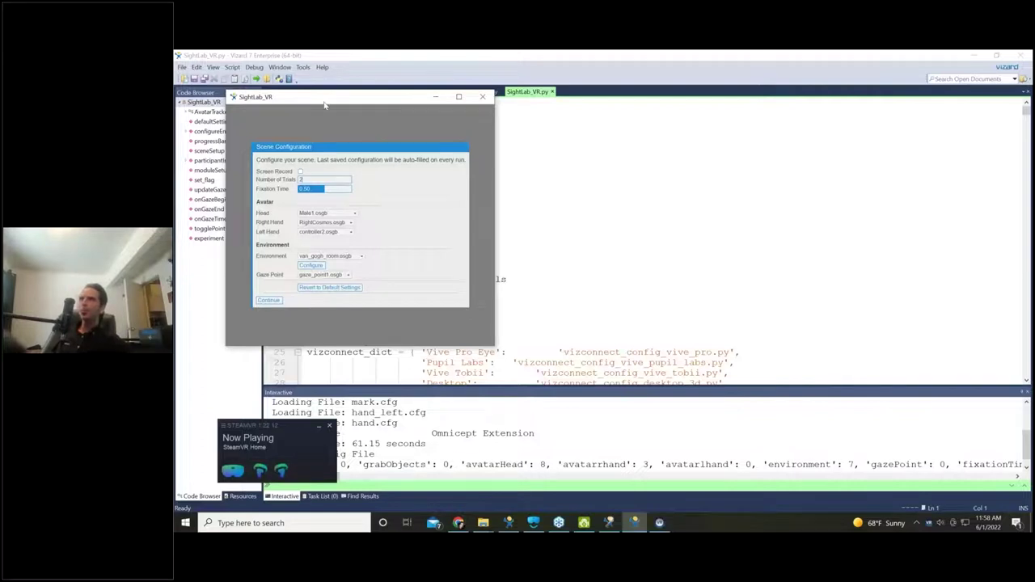
{"action": "left_click_drag", "start_coordinate": [324, 105], "coordinate": [328, 109]}
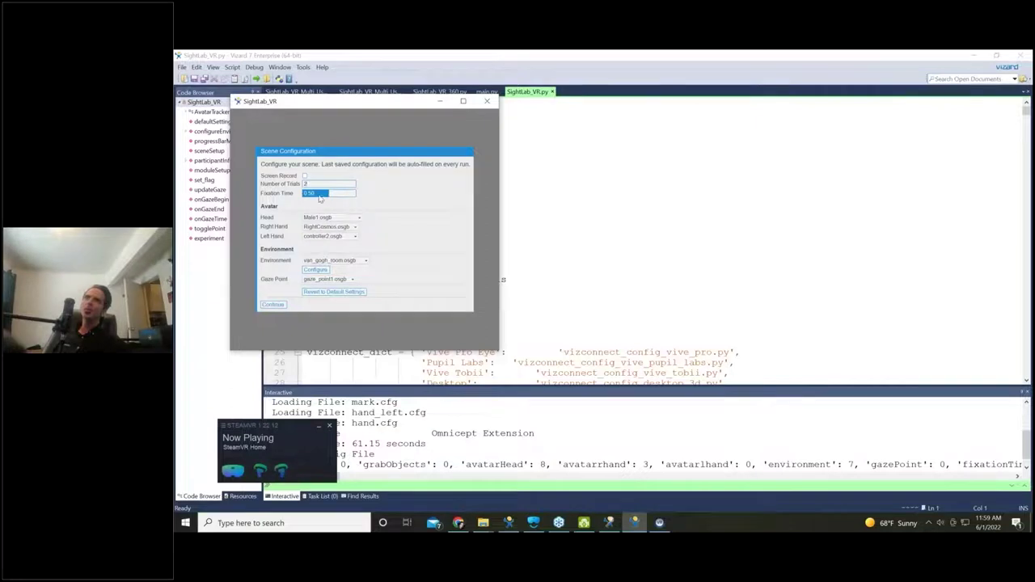
{"action": "type", "text": "0.67"}
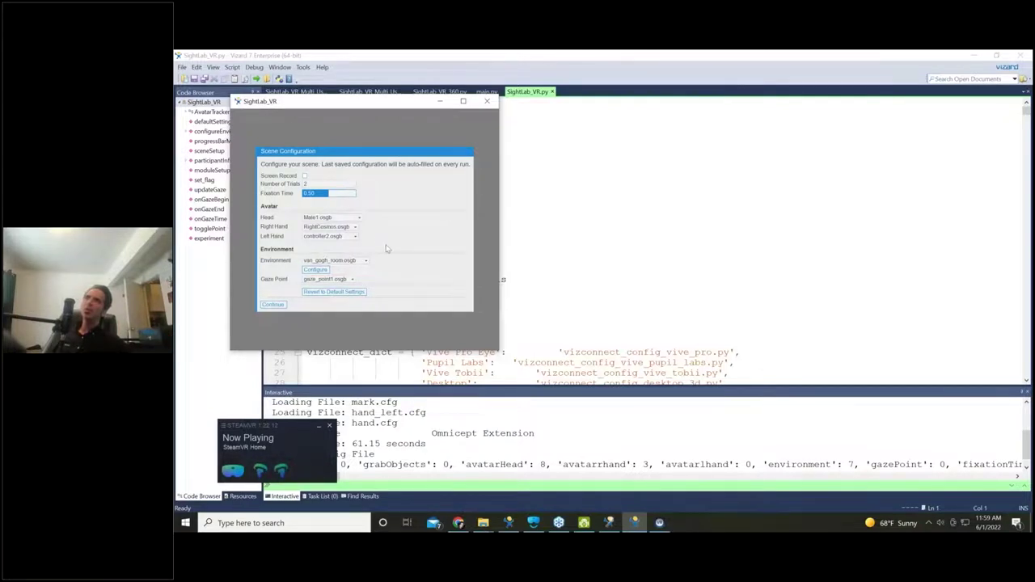
Step: Keep Male1.osgb as the avatar head and pick LeftCosmos.osgb for the left hand
{"action": "left_click_drag", "start_coordinate": [359, 106], "coordinate": [366, 110]}
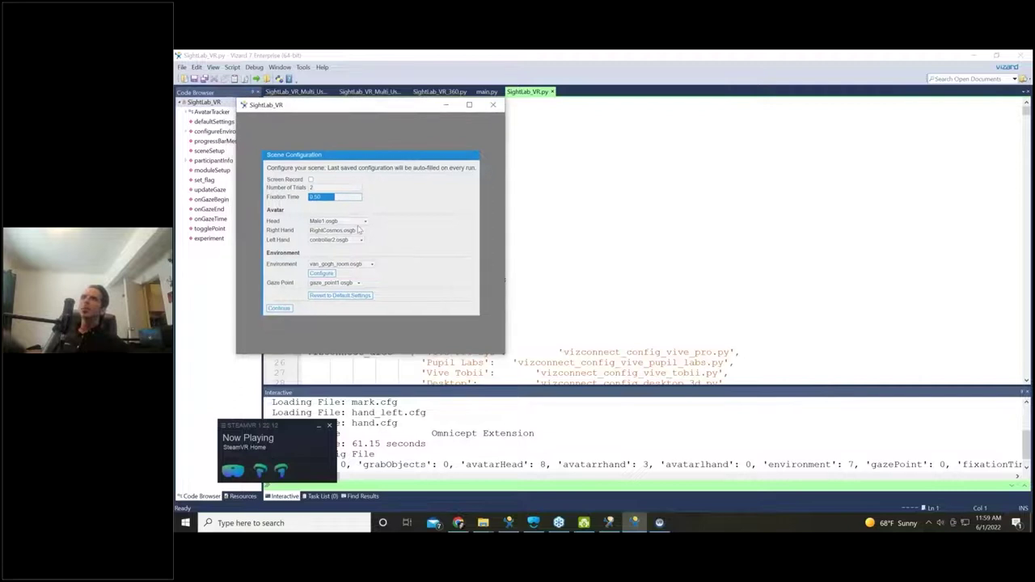
{"action": "left_click", "coordinate": [364, 223]}
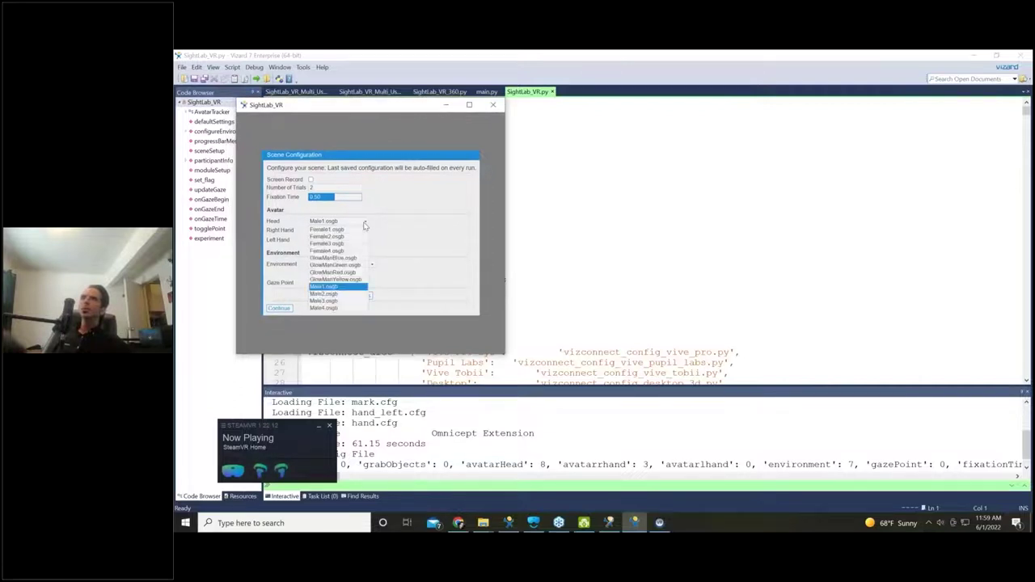
{"action": "left_click", "coordinate": [364, 224]}
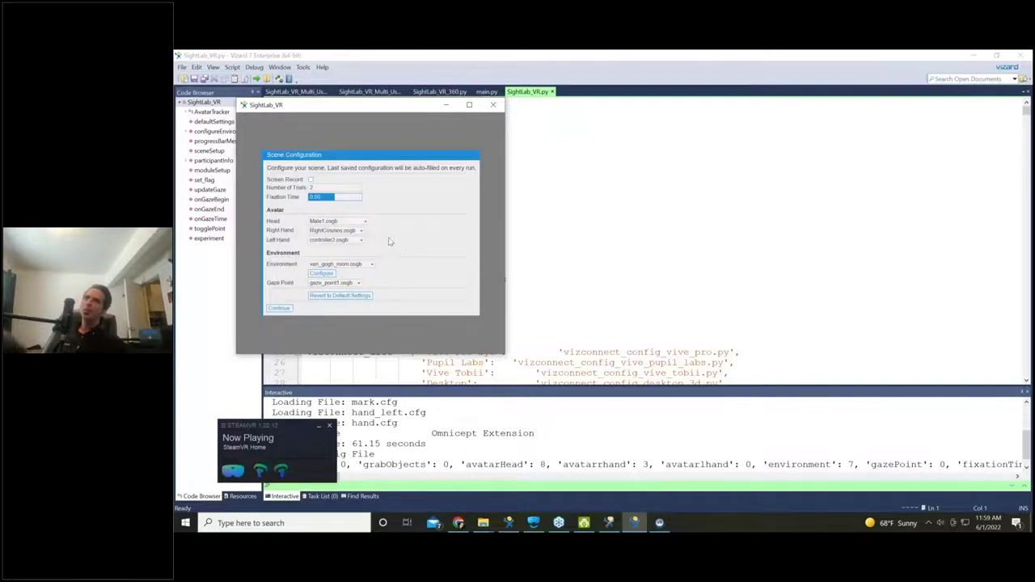
{"action": "left_click", "coordinate": [360, 240]}
{"action": "left_click", "coordinate": [345, 261]}
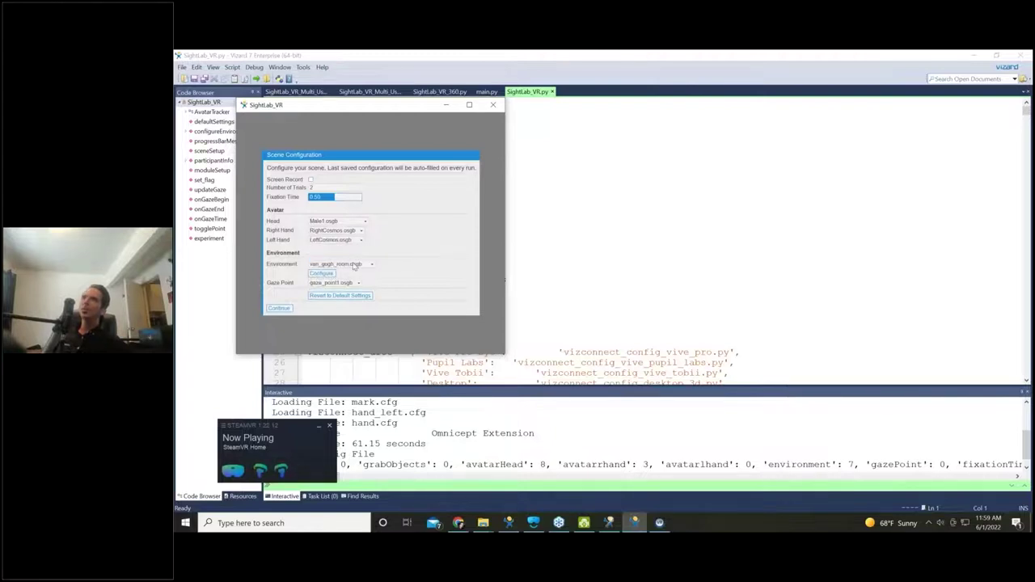
Step: Keep van_gogh_room as the environment and mark crate_group as grabbable
{"action": "left_click", "coordinate": [353, 266]}
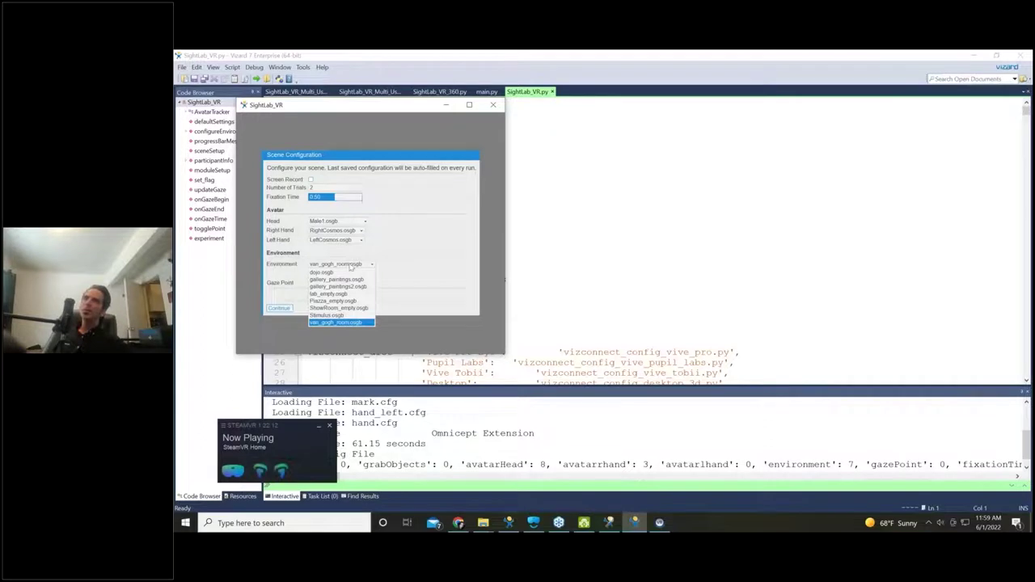
{"action": "left_click", "coordinate": [351, 267]}
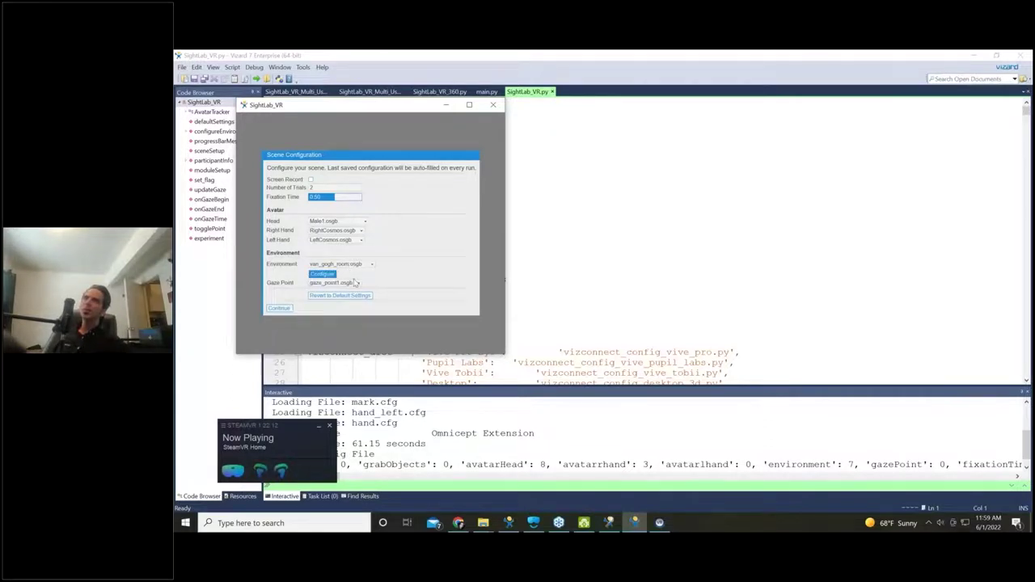
{"action": "left_click", "coordinate": [322, 274]}
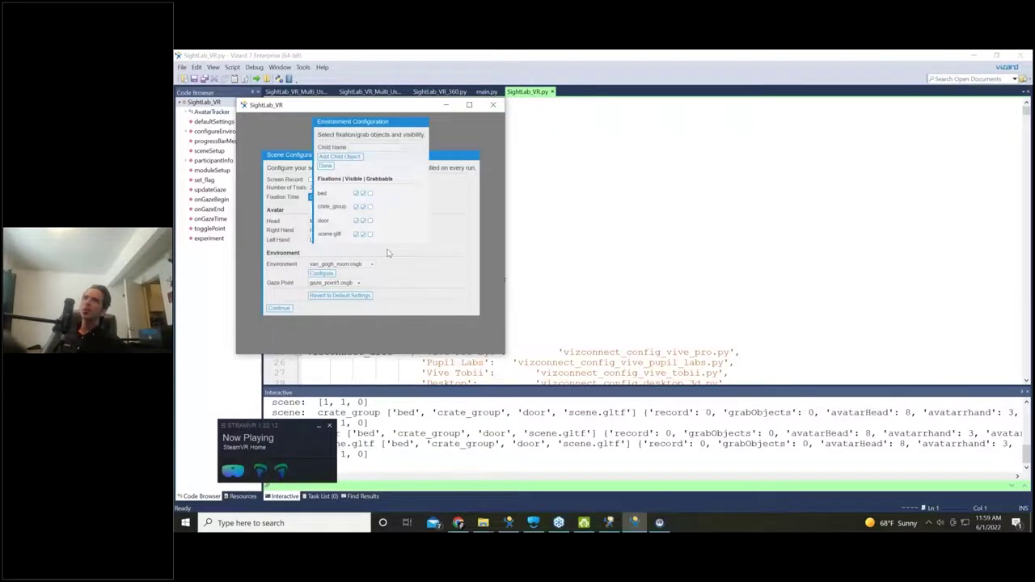
{"action": "left_click", "coordinate": [369, 207]}
{"action": "left_click", "coordinate": [325, 167]}
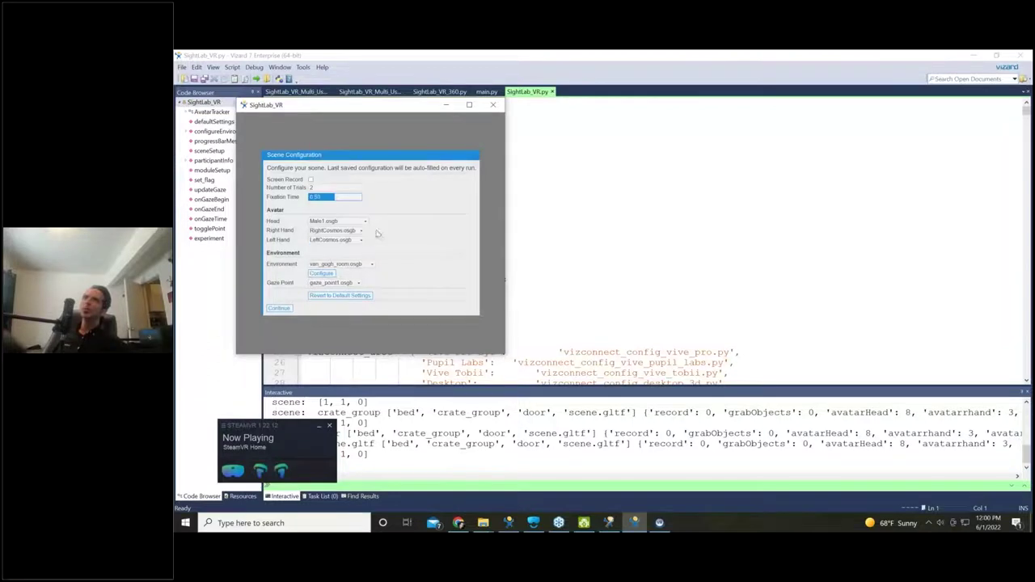
Step: Enter the participant's last and first name, record a short session, then close it
{"action": "left_click", "coordinate": [278, 309]}
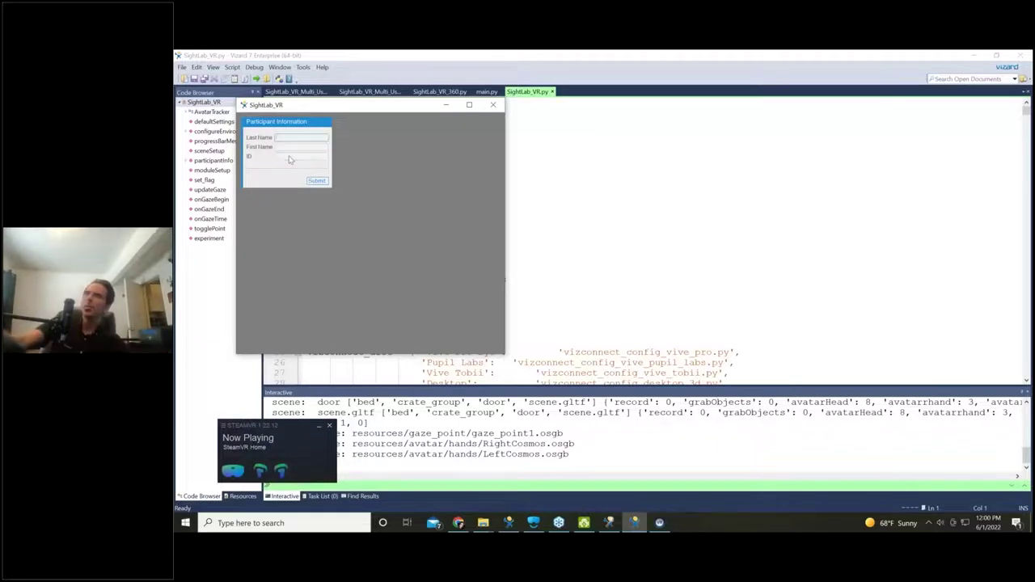
{"action": "type", "text": "rabaudi"}
{"action": "left_click", "coordinate": [287, 147]}
{"action": "type", "text": "sadbi"}
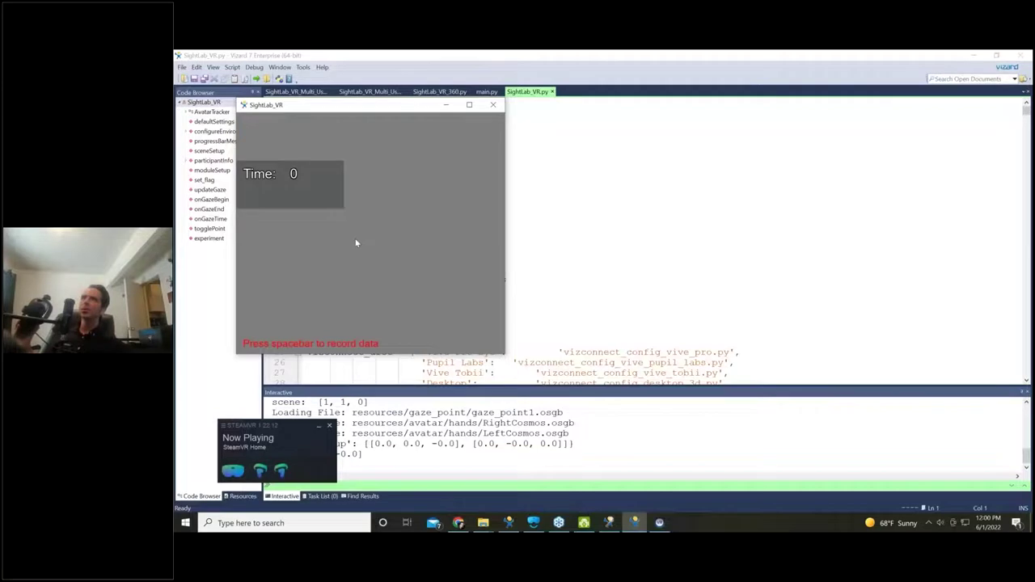
{"action": "key", "text": "space"}
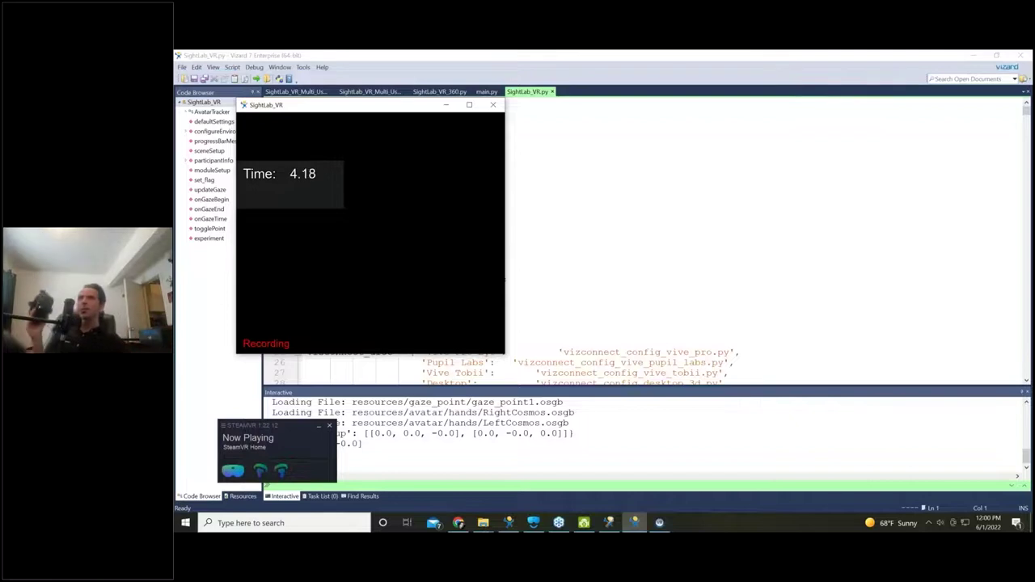
{"action": "left_click", "coordinate": [491, 106]}
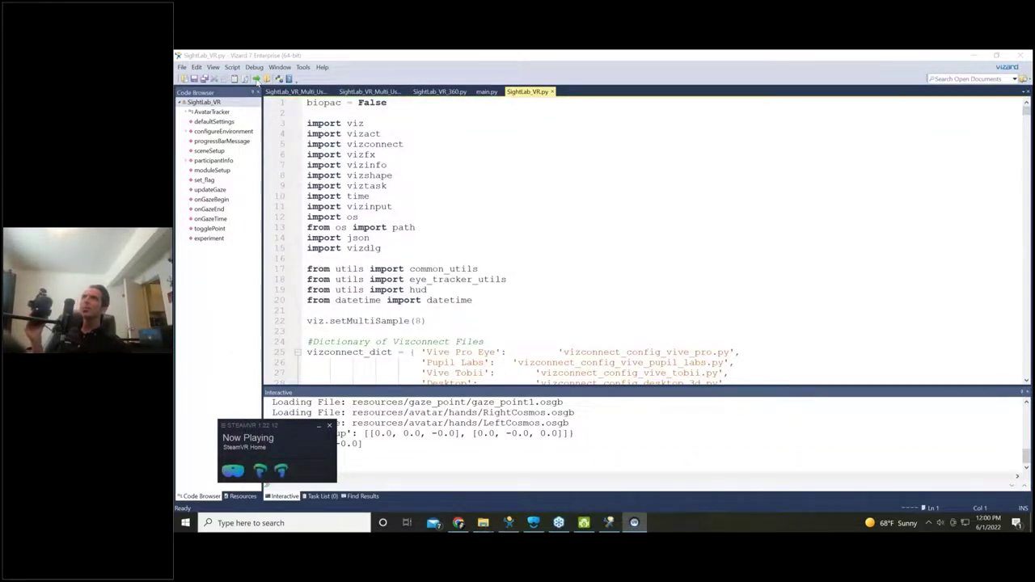
Step: Rerun SightLab_VR with the HP Omnicept configuration, default scene settings and participant ID 2
{"action": "left_click", "coordinate": [255, 79]}
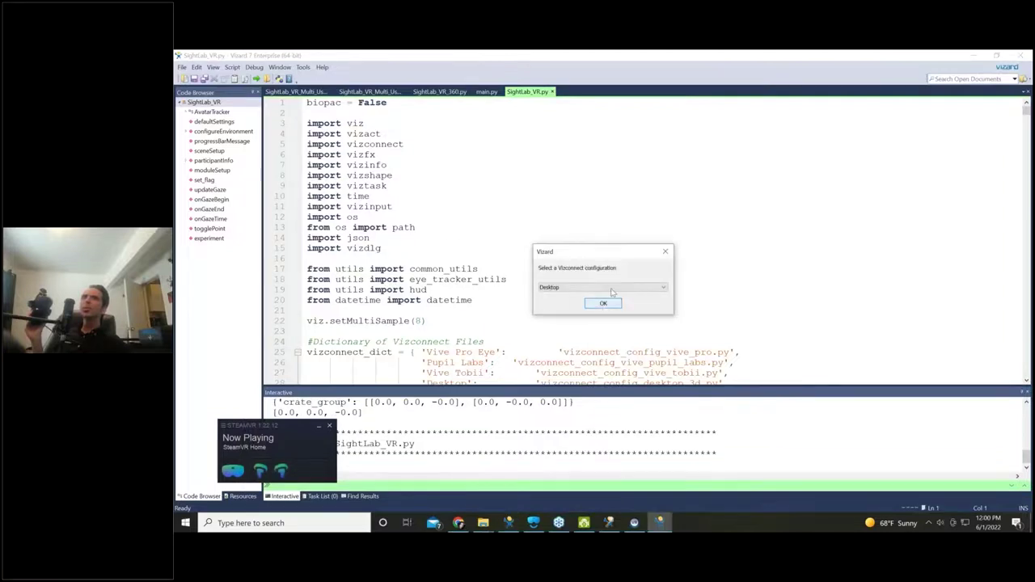
{"action": "left_click", "coordinate": [612, 289]}
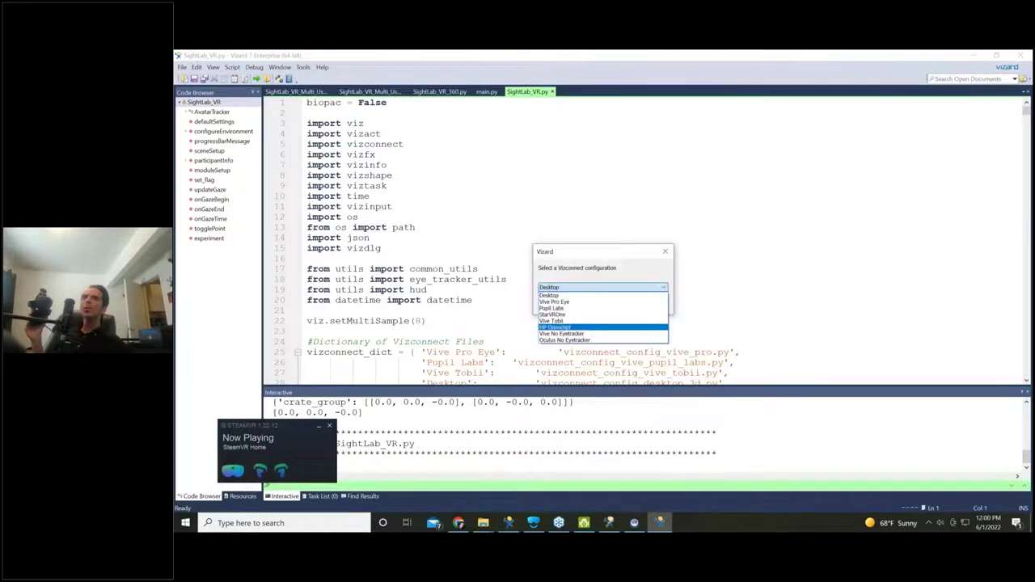
{"action": "left_click", "coordinate": [566, 326]}
{"action": "left_click", "coordinate": [602, 303]}
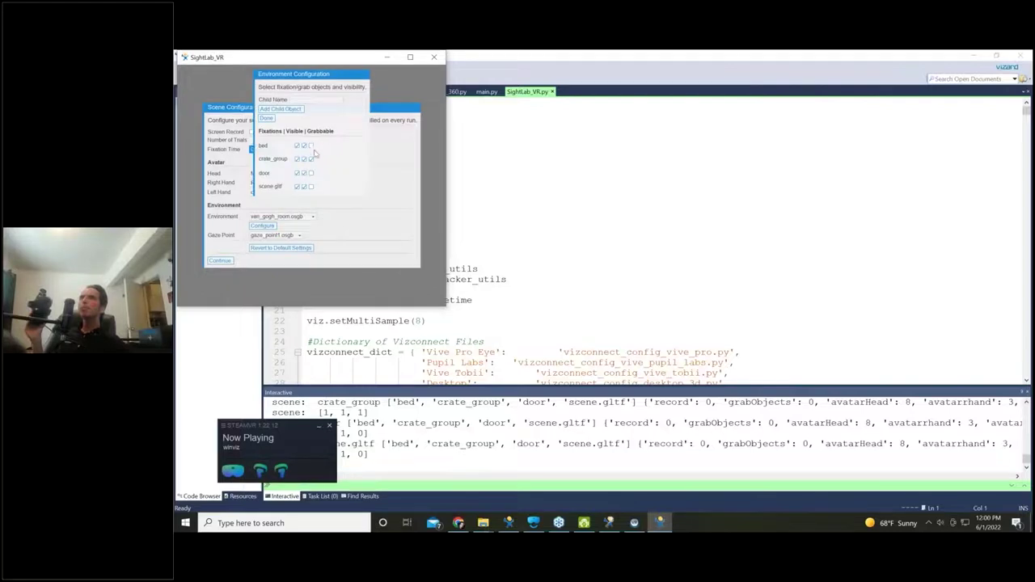
{"action": "left_click", "coordinate": [267, 118]}
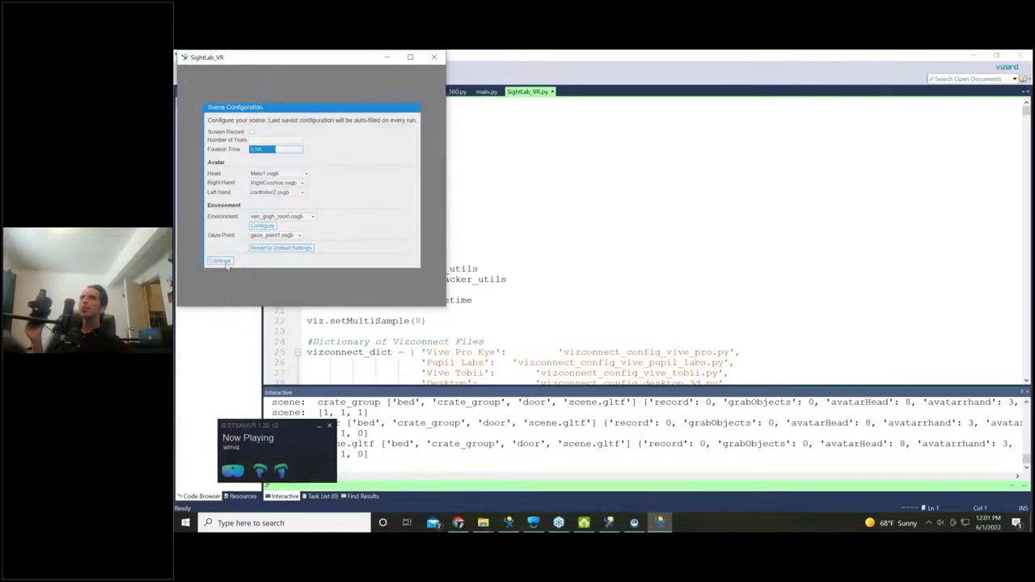
{"action": "left_click", "coordinate": [220, 261]}
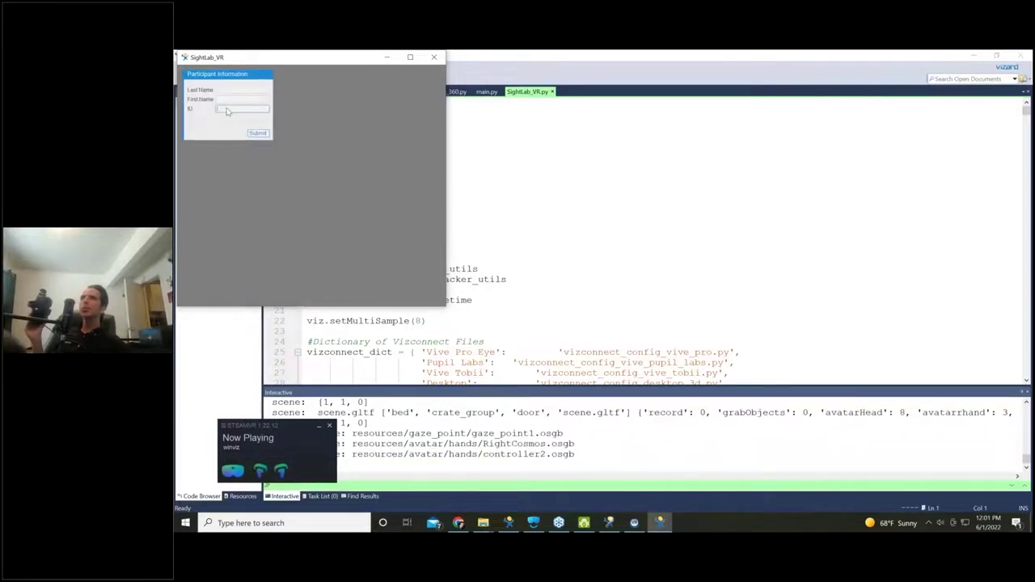
{"action": "type", "text": "2"}
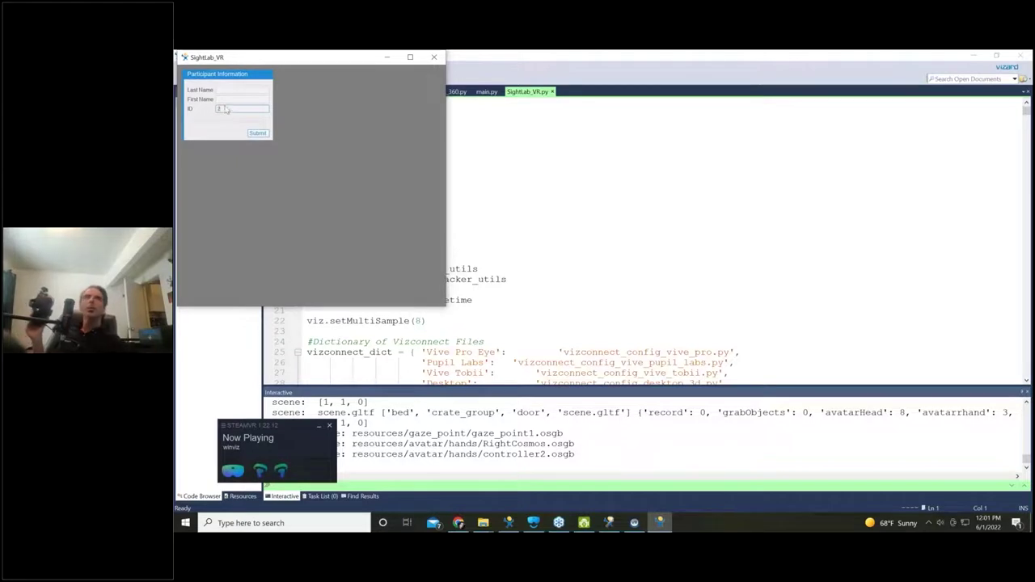
{"action": "left_click", "coordinate": [258, 135]}
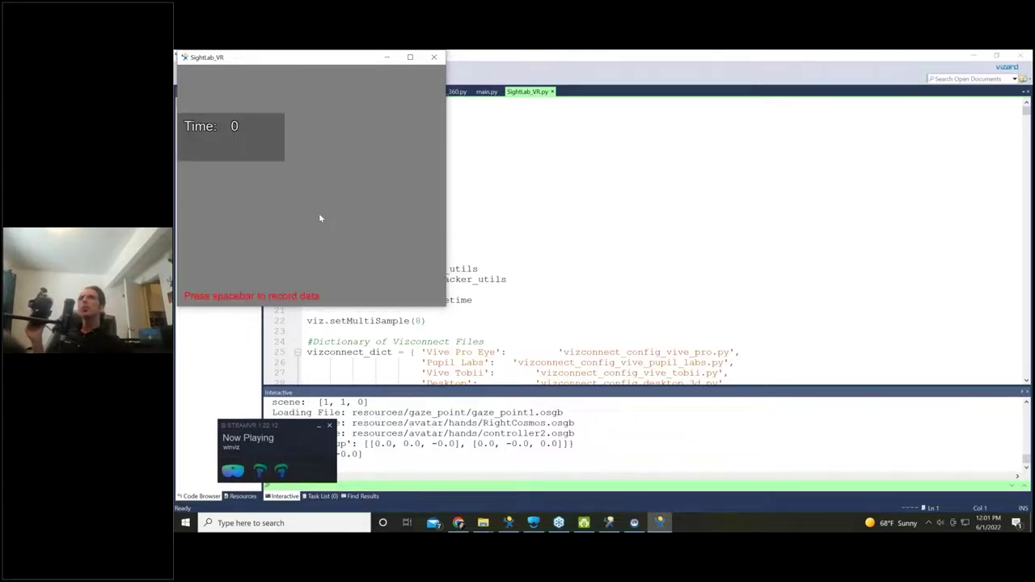
Step: Record room-scene gaze trials with Space, reset the trial from the desktop, then stop recording
{"action": "key", "text": "space"}
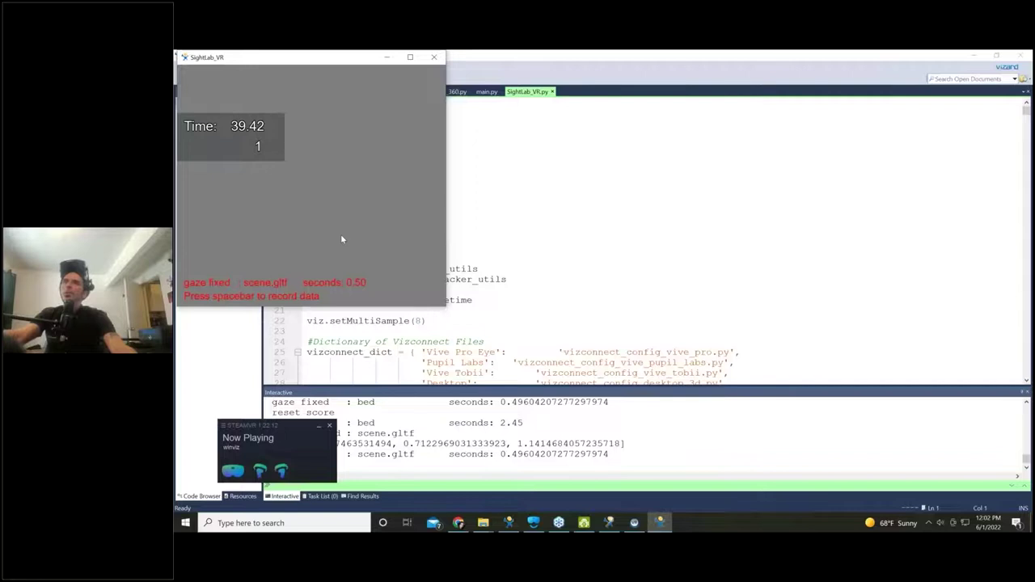
{"action": "key", "text": "space"}
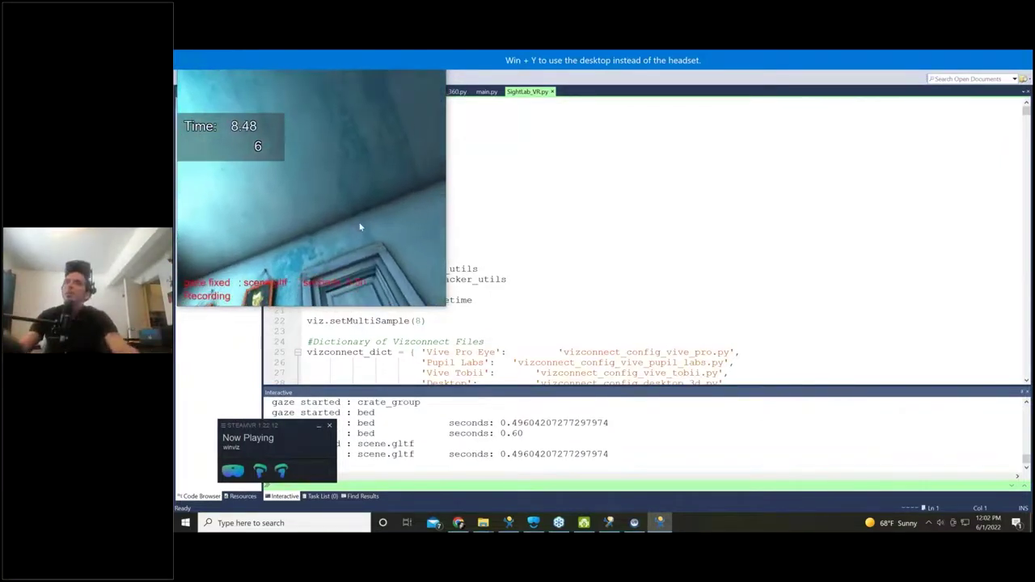
{"action": "key", "text": "super+y"}
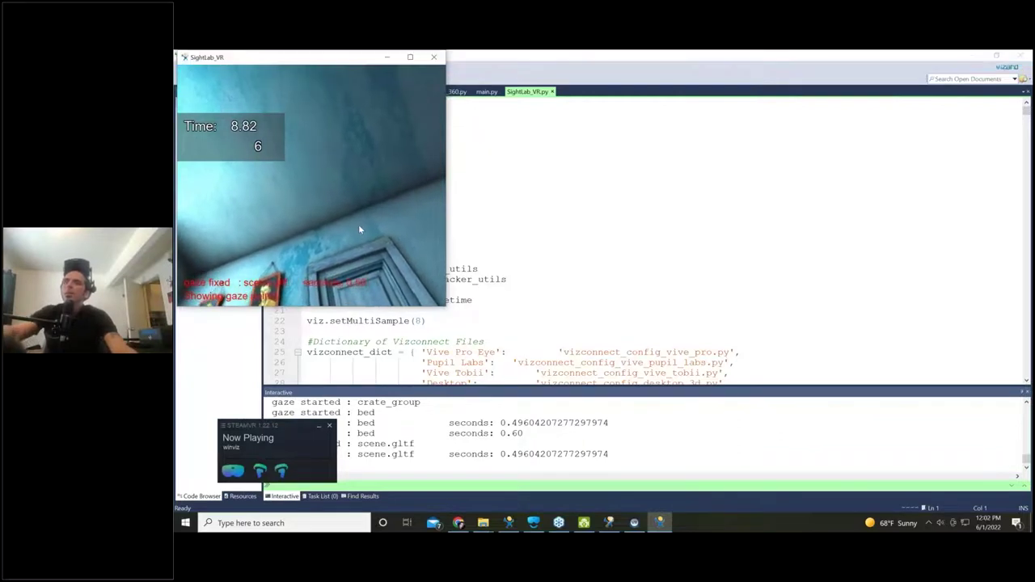
{"action": "key", "text": "space"}
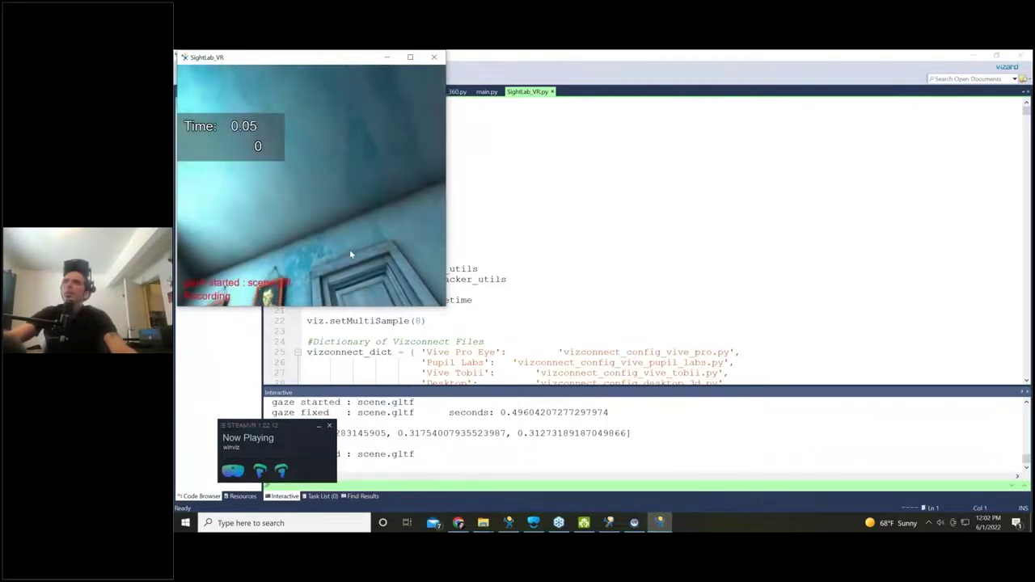
{"action": "key", "text": "space"}
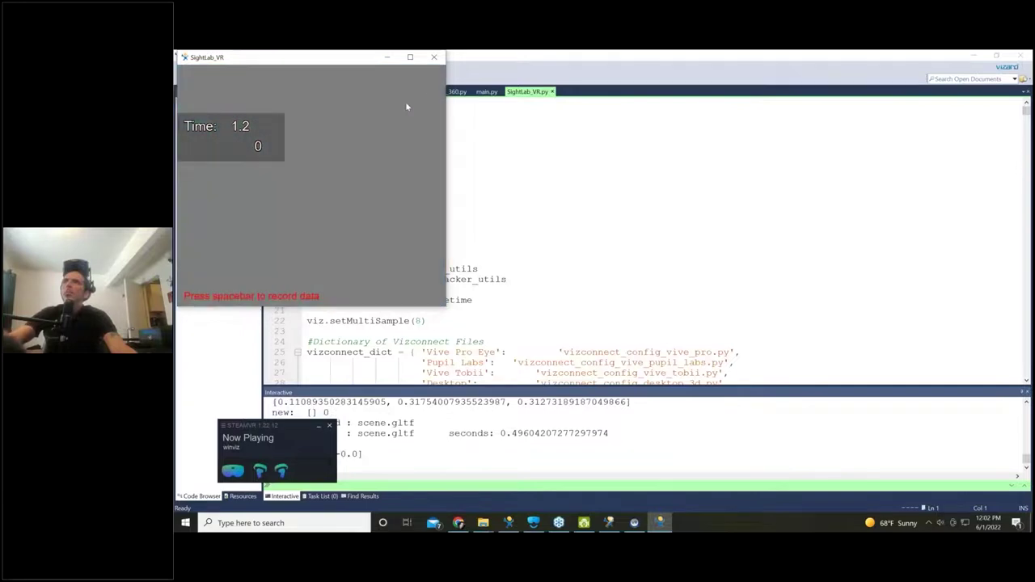
Step: Close the session, open the script's containing folder, and drag SessionReplay.py into Vizard
{"action": "left_click", "coordinate": [436, 57]}
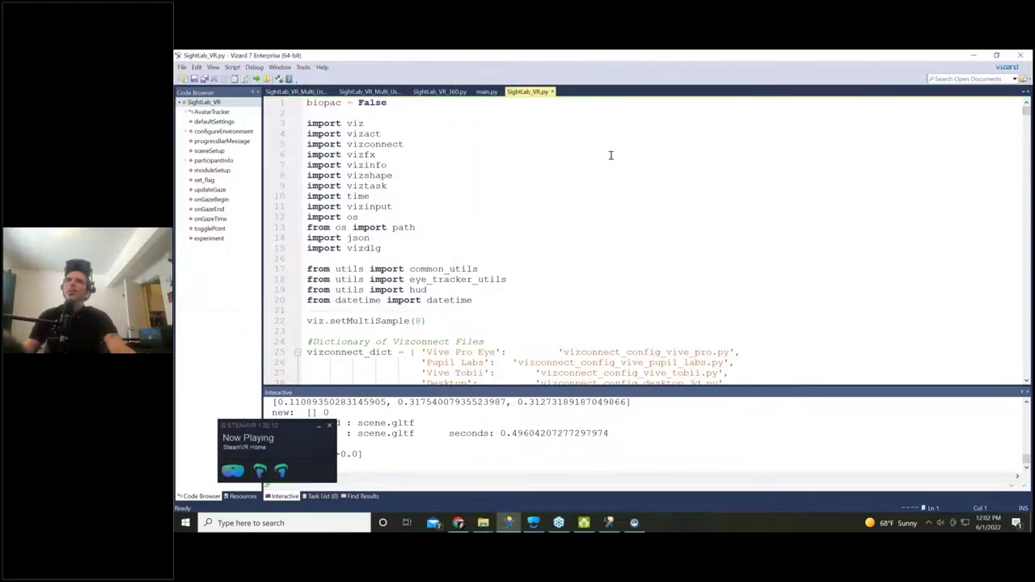
{"action": "right_click", "coordinate": [527, 93]}
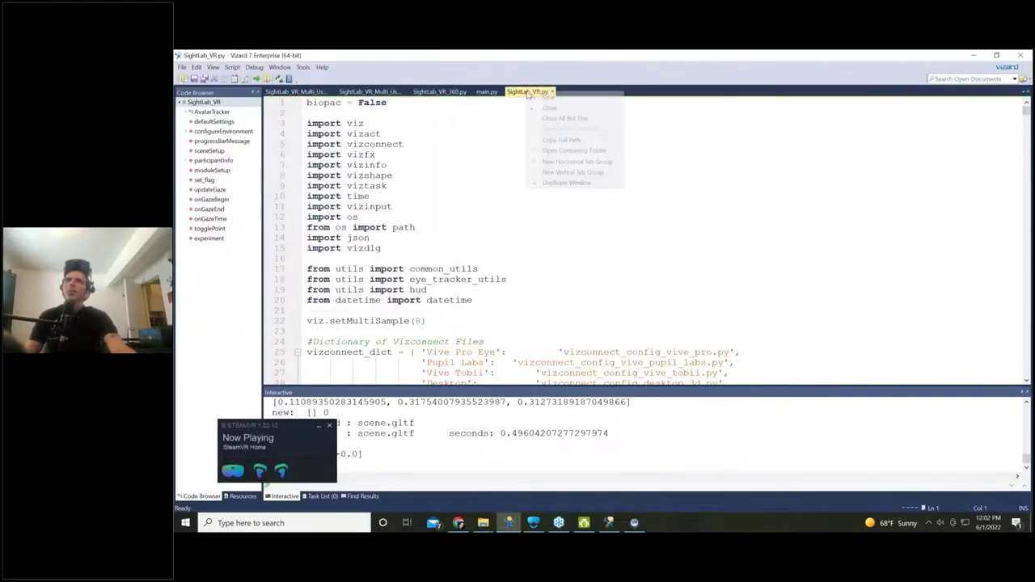
{"action": "left_click", "coordinate": [550, 152]}
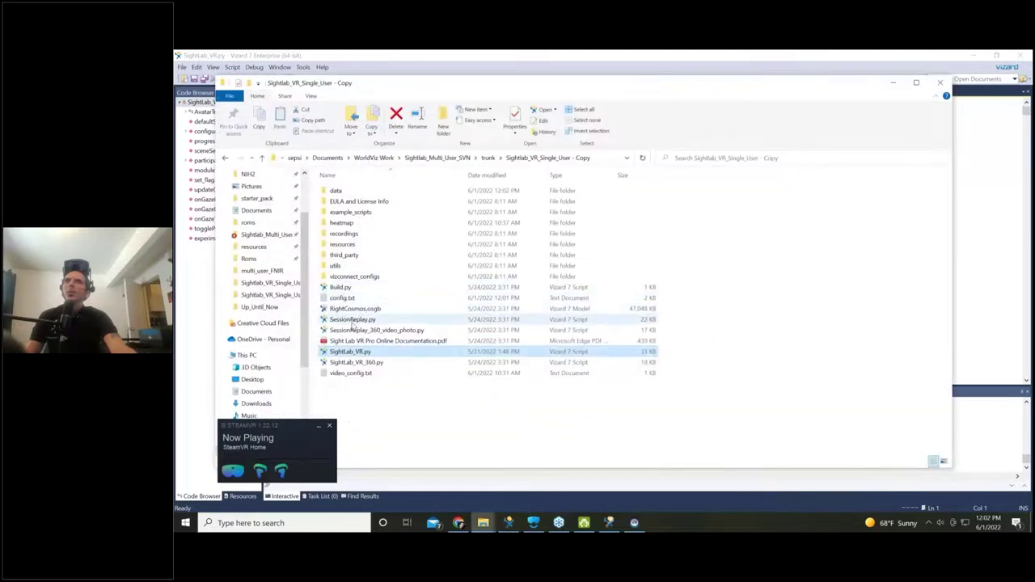
{"action": "left_click", "coordinate": [380, 318]}
{"action": "left_click_drag", "start_coordinate": [569, 91], "coordinate": [565, 170]}
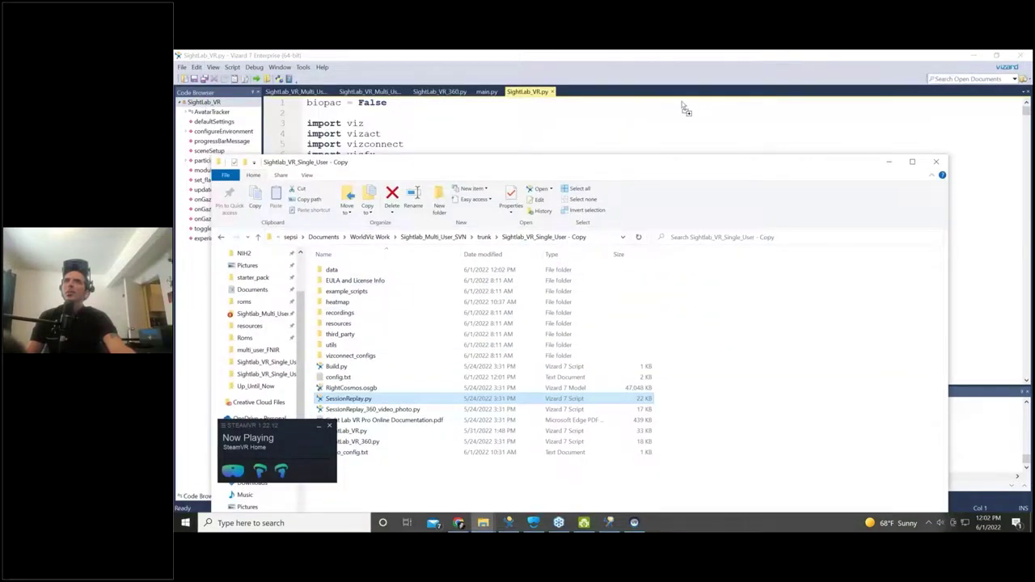
{"action": "left_click_drag", "start_coordinate": [685, 109], "coordinate": [685, 112]}
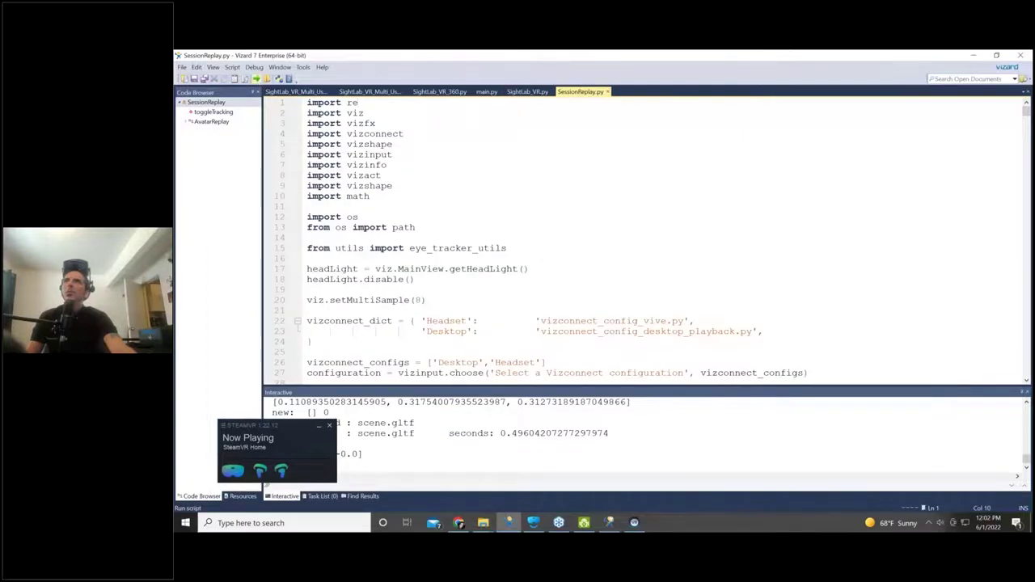
Step: Run SessionReplay with the Desktop configuration, choosing participant 2 and trial 1
{"action": "left_click", "coordinate": [255, 78]}
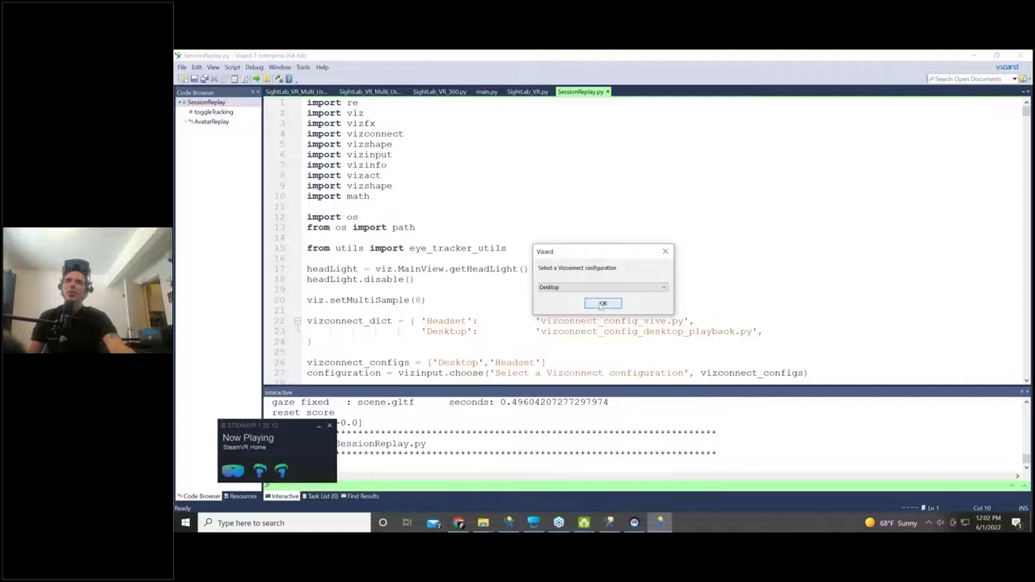
{"action": "left_click", "coordinate": [603, 303]}
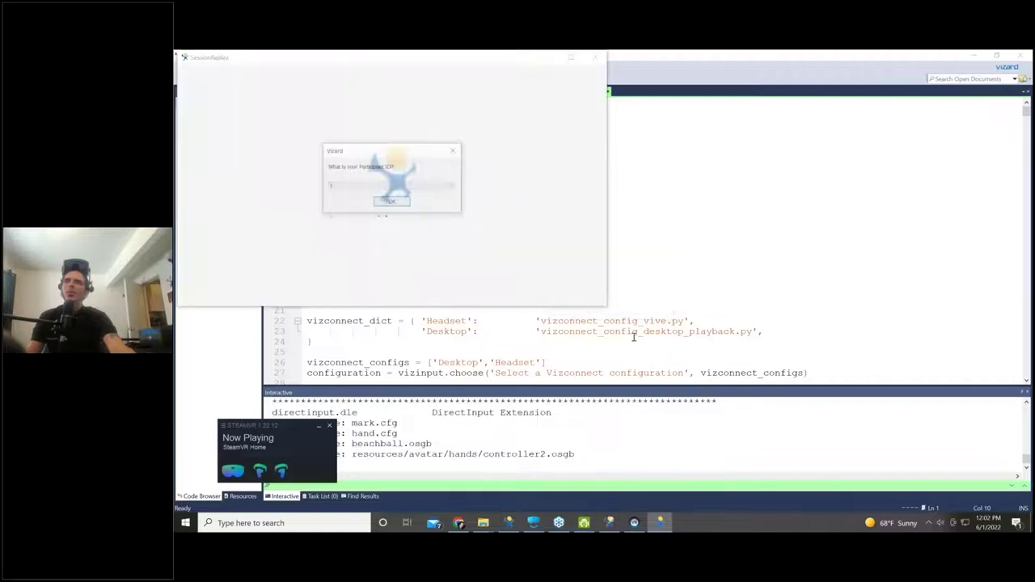
{"action": "left_click", "coordinate": [418, 188]}
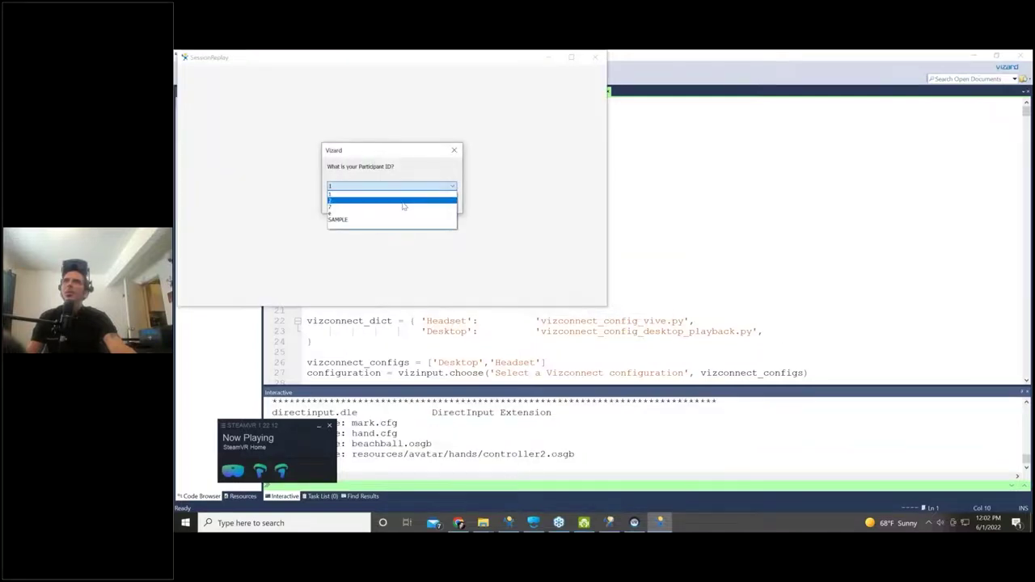
{"action": "left_click", "coordinate": [403, 200]}
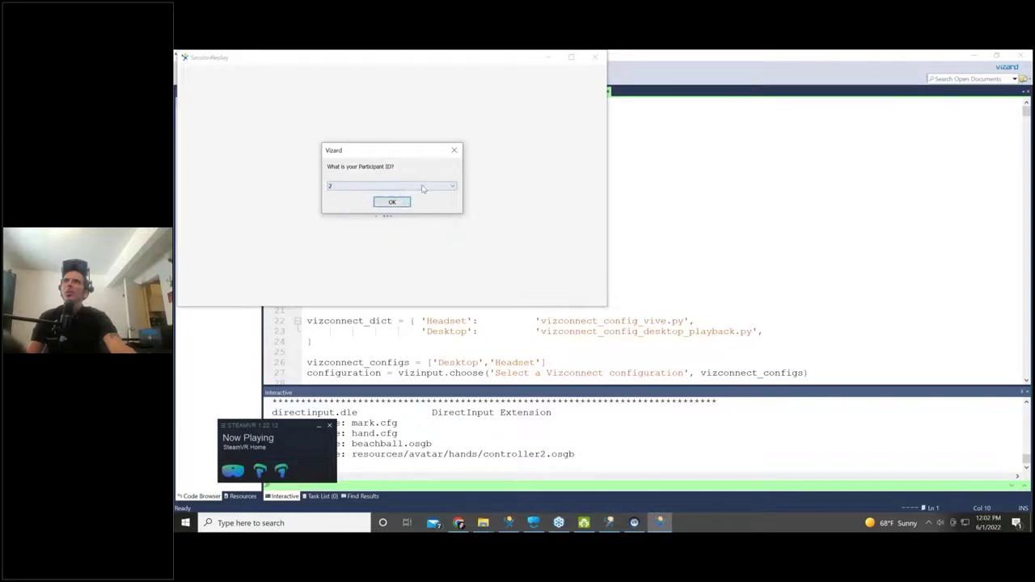
{"action": "left_click", "coordinate": [407, 199]}
{"action": "left_click", "coordinate": [417, 186]}
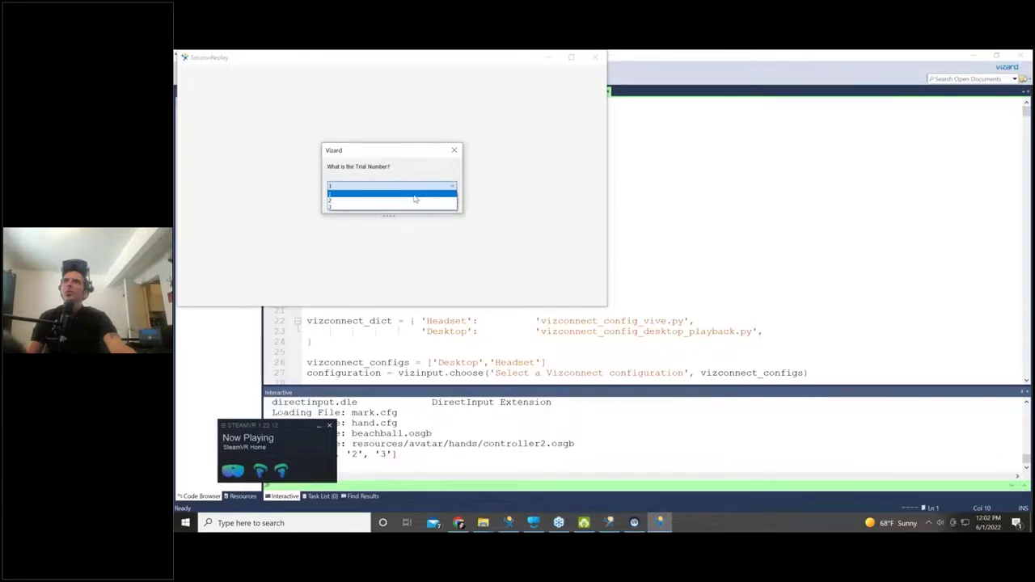
{"action": "left_click", "coordinate": [414, 196]}
{"action": "left_click", "coordinate": [393, 202]}
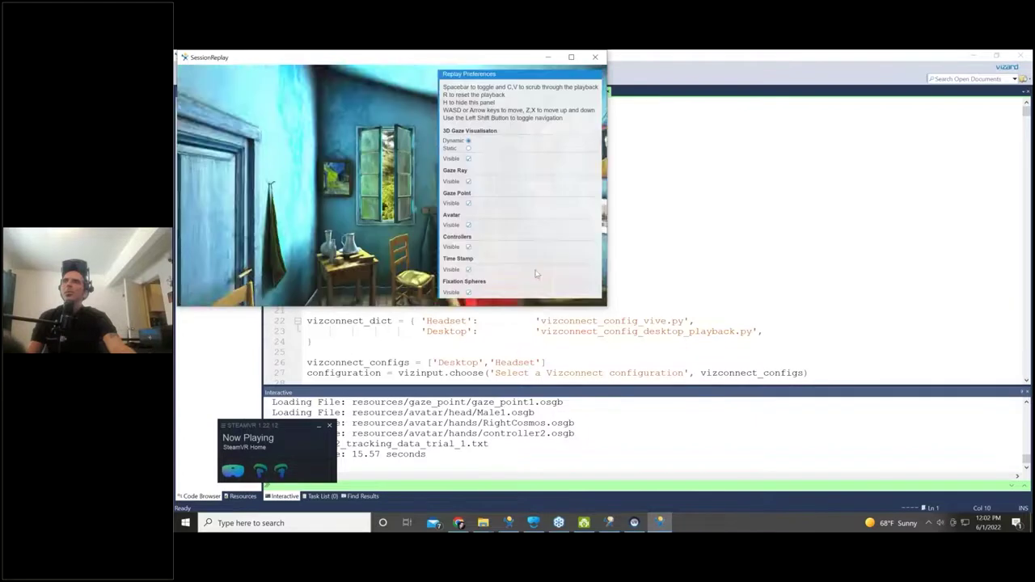
Step: Enlarge the SessionReplay window and move the SteamVR popup out of the way
{"action": "left_click_drag", "start_coordinate": [608, 310], "coordinate": [856, 457]}
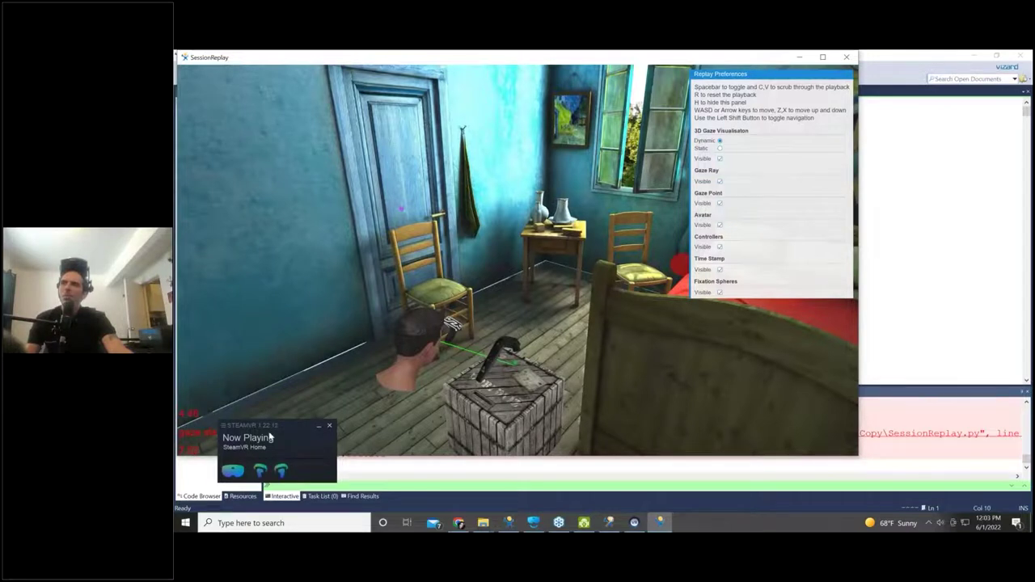
{"action": "left_click_drag", "start_coordinate": [290, 426], "coordinate": [302, 465]}
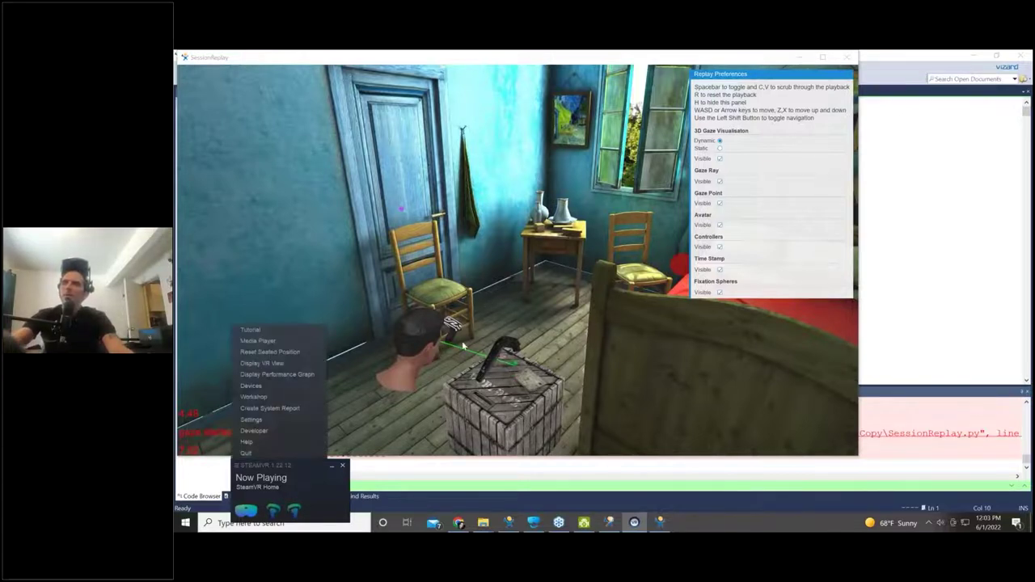
{"action": "left_click", "coordinate": [474, 363]}
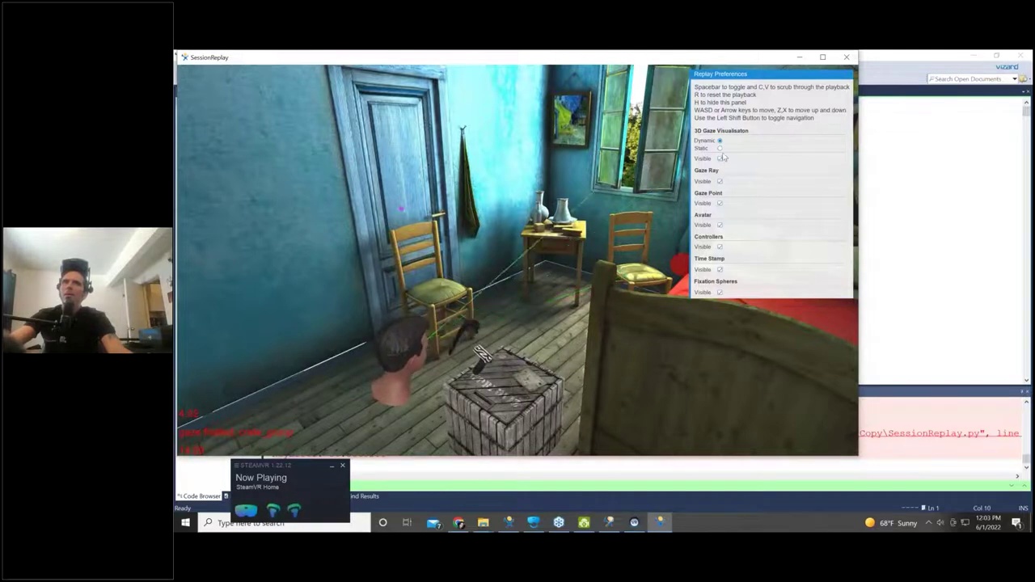
Step: Fly the replay camera around the bedroom with the A, D, S and W keys
{"action": "key", "text": "a"}
{"action": "key", "text": "d"}
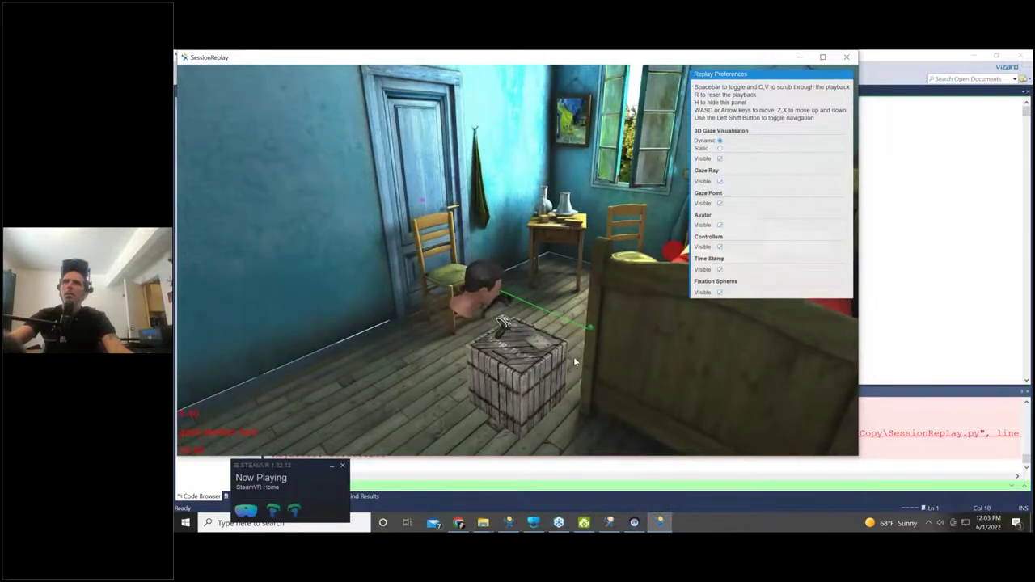
{"action": "key", "text": "s"}
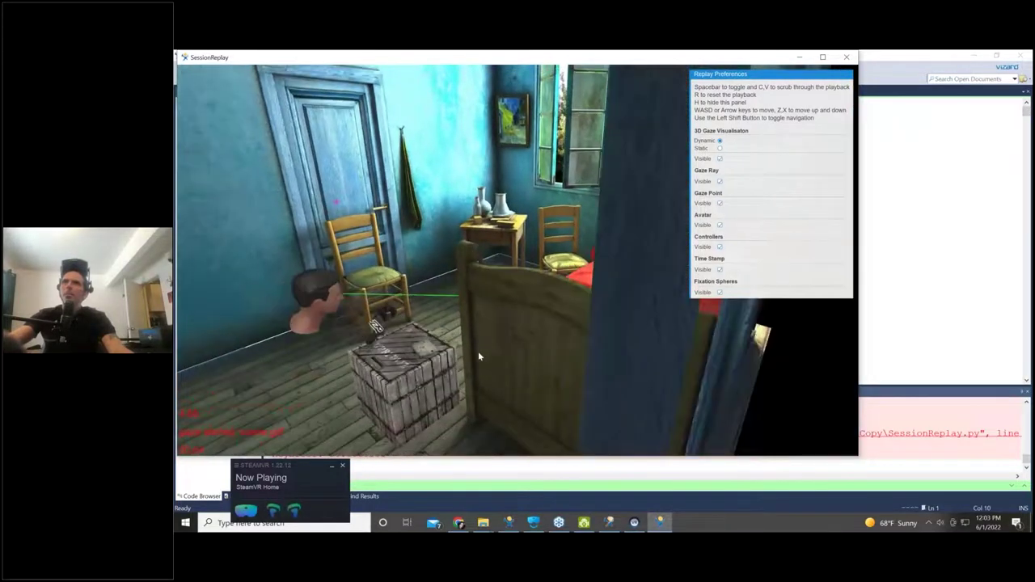
{"action": "key", "text": "w"}
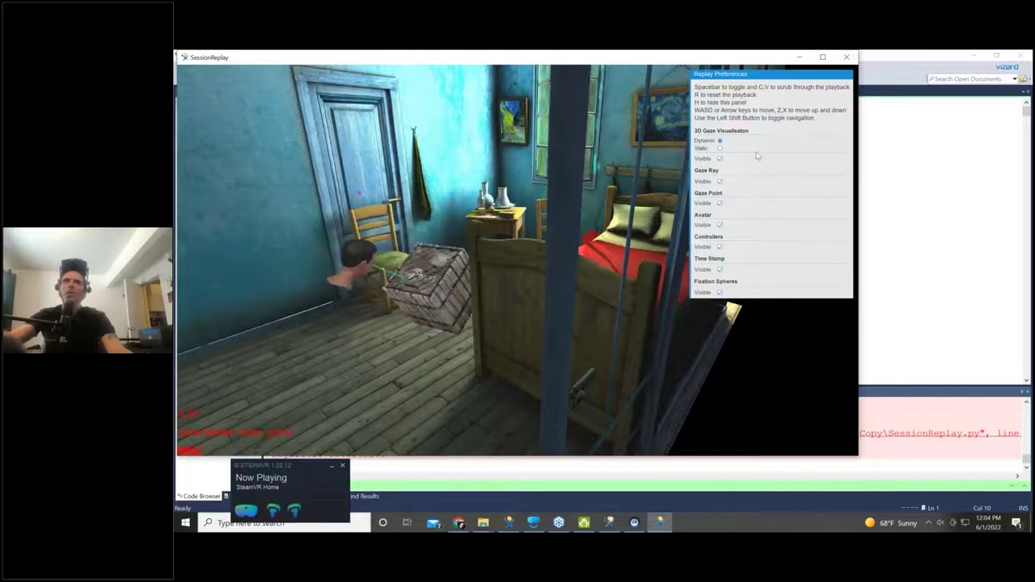
Step: Close the replay and open SessionReplay.py's containing folder in File Explorer
{"action": "left_click", "coordinate": [846, 58]}
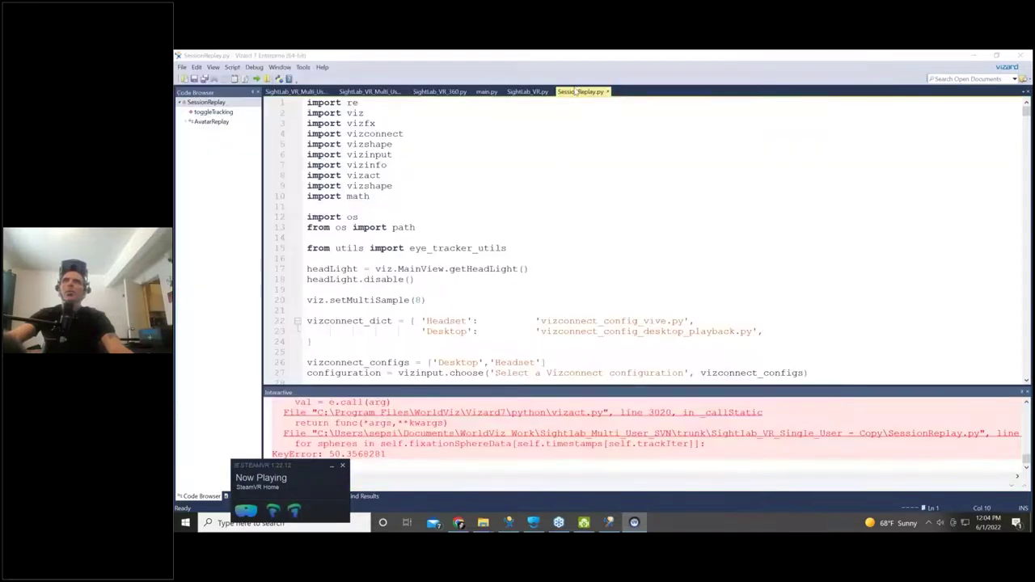
{"action": "right_click", "coordinate": [575, 91]}
{"action": "left_click", "coordinate": [615, 145]}
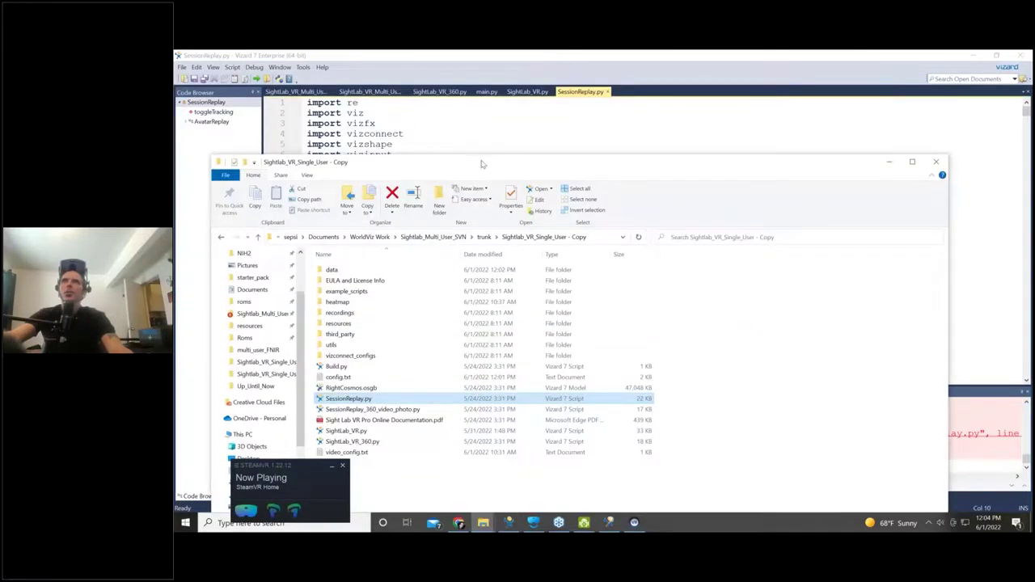
{"action": "left_click_drag", "start_coordinate": [481, 160], "coordinate": [478, 104]}
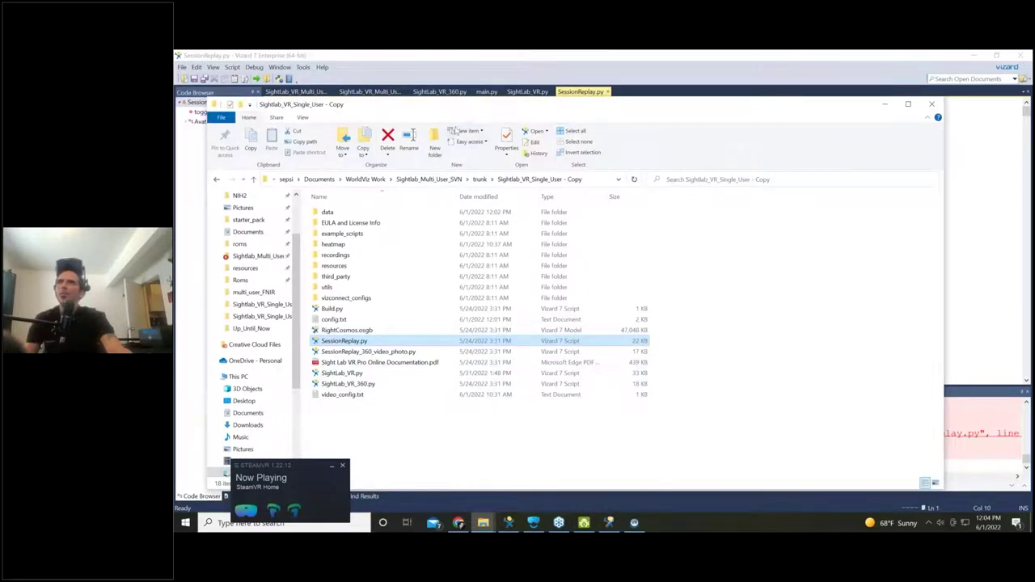
Step: Browse resources > media to check the 360 files, then return to the project folder
{"action": "double_click", "coordinate": [346, 266]}
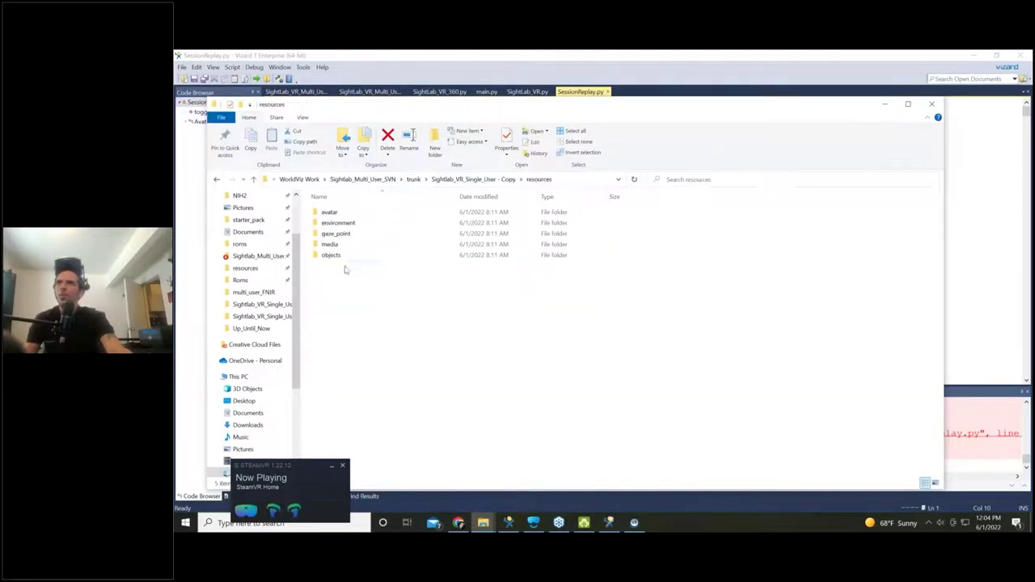
{"action": "double_click", "coordinate": [361, 246]}
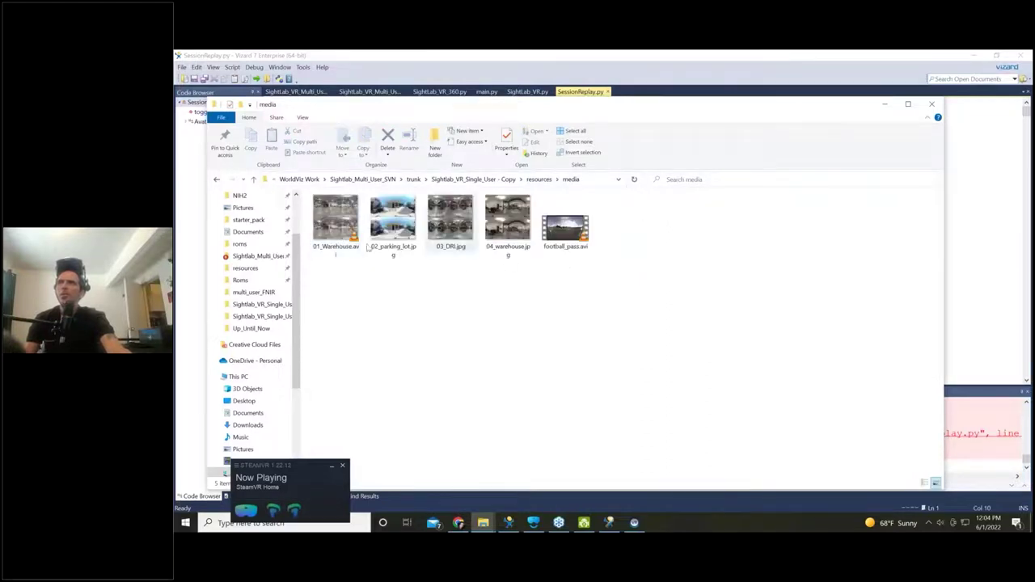
{"action": "left_click", "coordinate": [216, 179]}
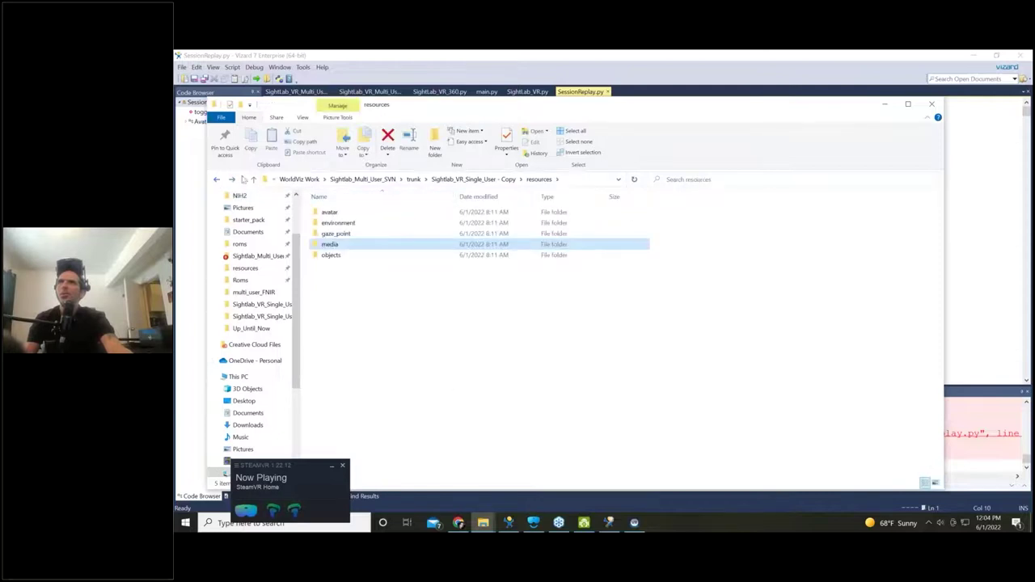
{"action": "left_click", "coordinate": [216, 180]}
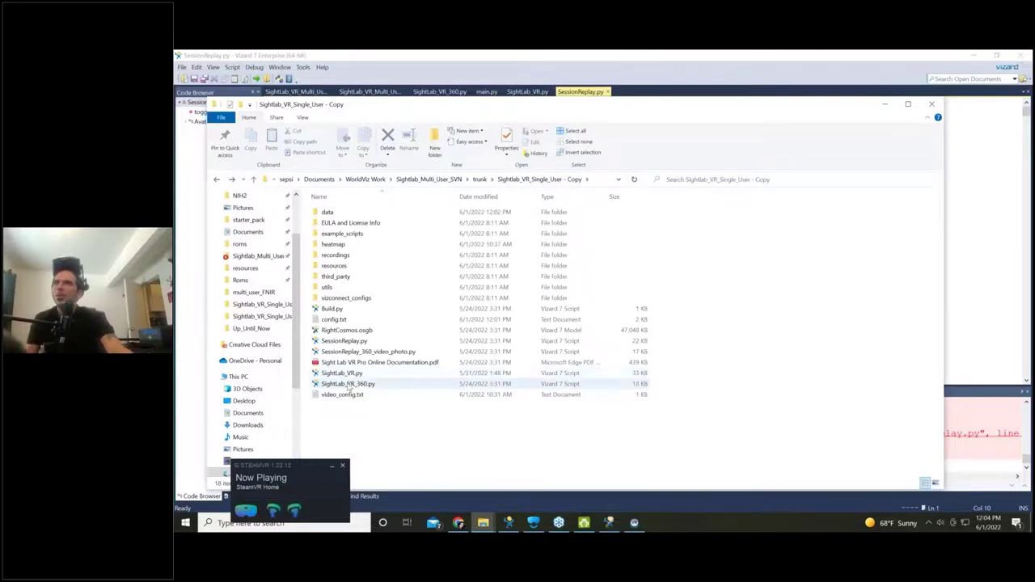
Step: Run SightLab_VR_360 on 01_Warehouse.avi as participant 3, then stop recording and close it
{"action": "double_click", "coordinate": [348, 385]}
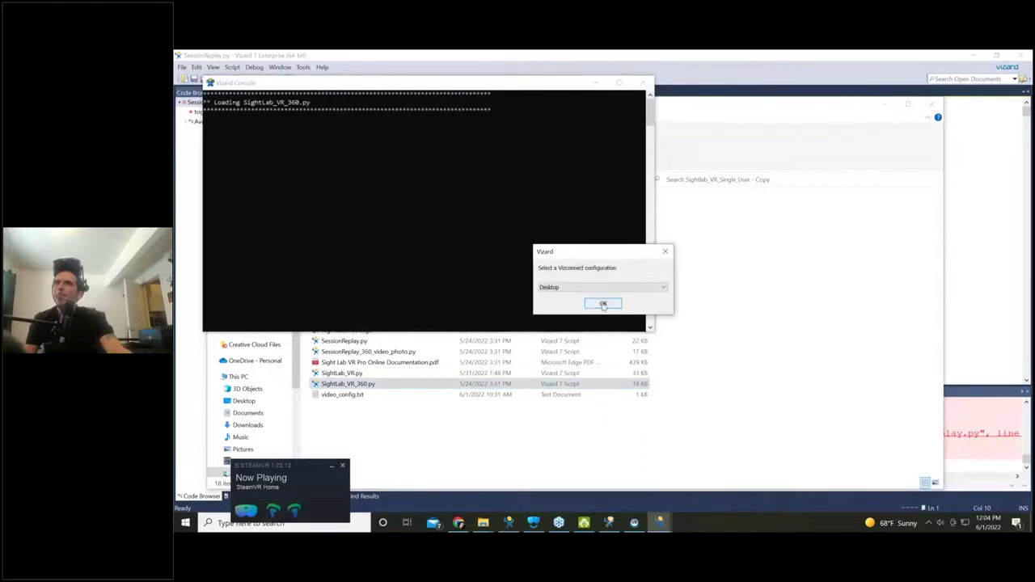
{"action": "left_click", "coordinate": [602, 304]}
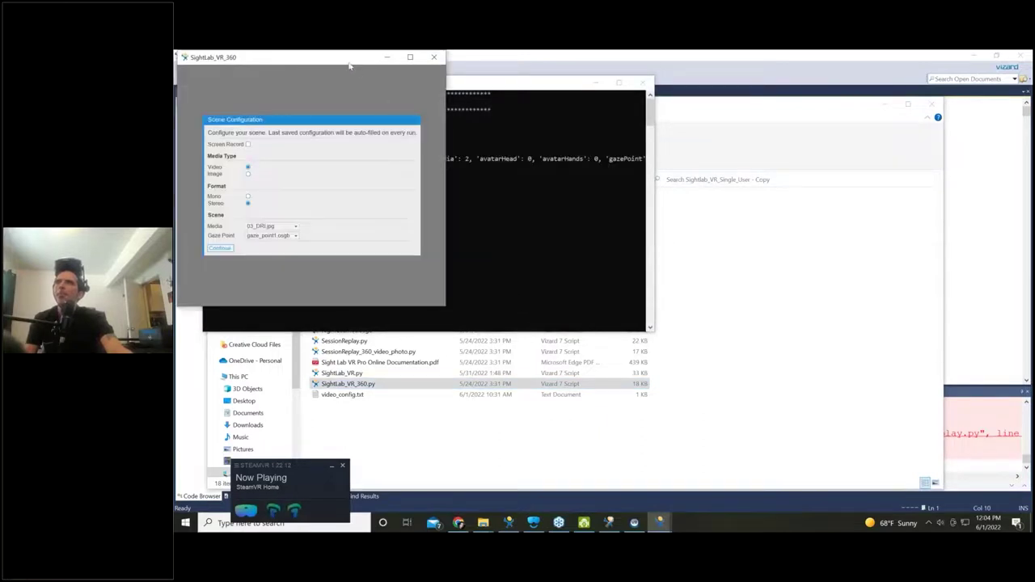
{"action": "left_click_drag", "start_coordinate": [345, 63], "coordinate": [476, 137]}
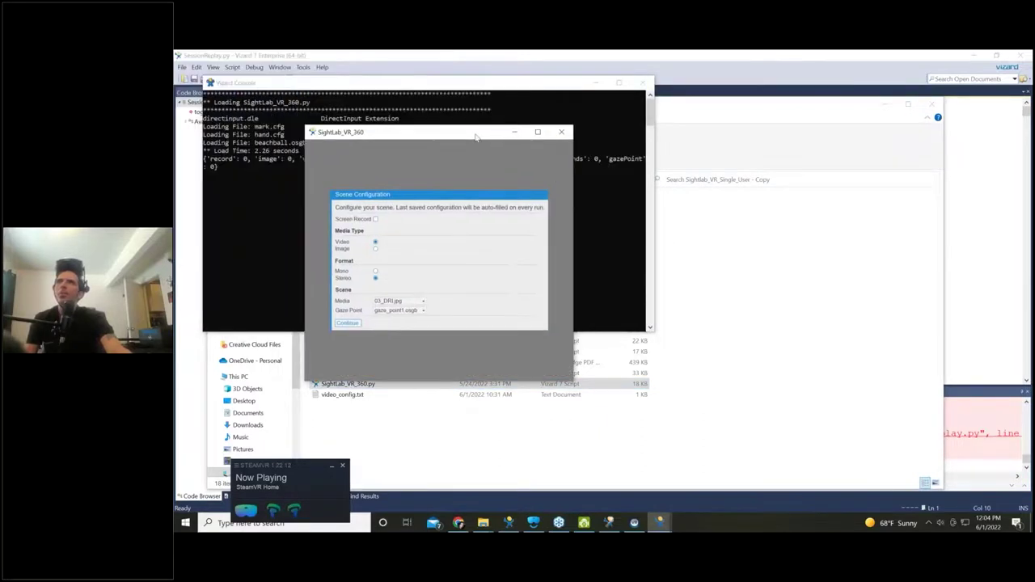
{"action": "left_click", "coordinate": [420, 303]}
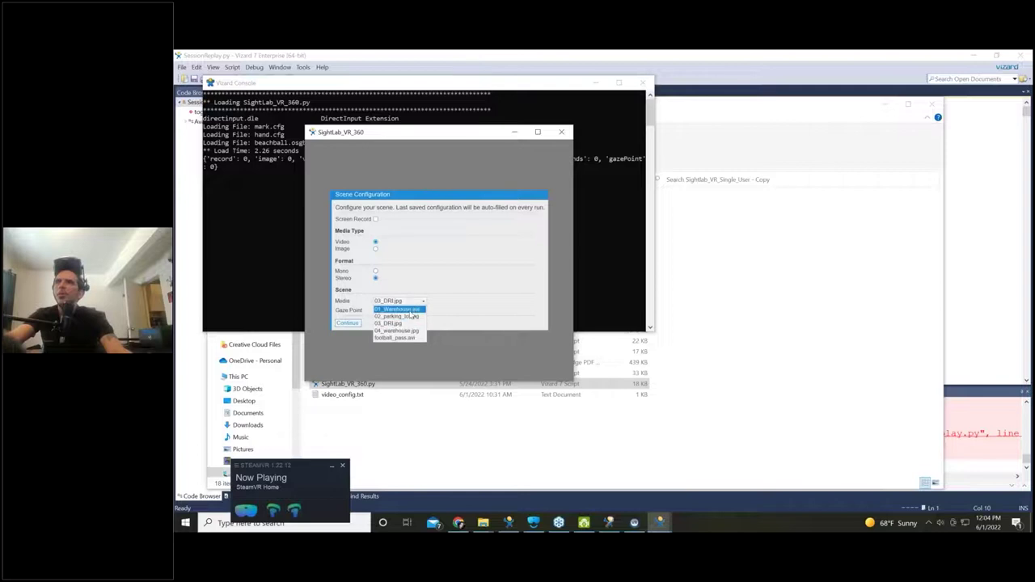
{"action": "left_click", "coordinate": [412, 310]}
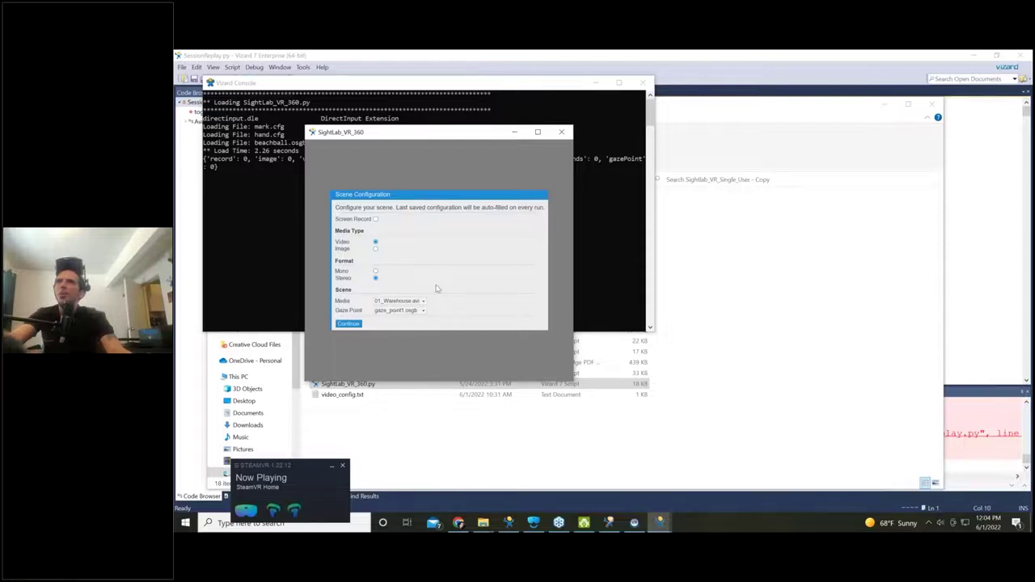
{"action": "left_click", "coordinate": [368, 184]}
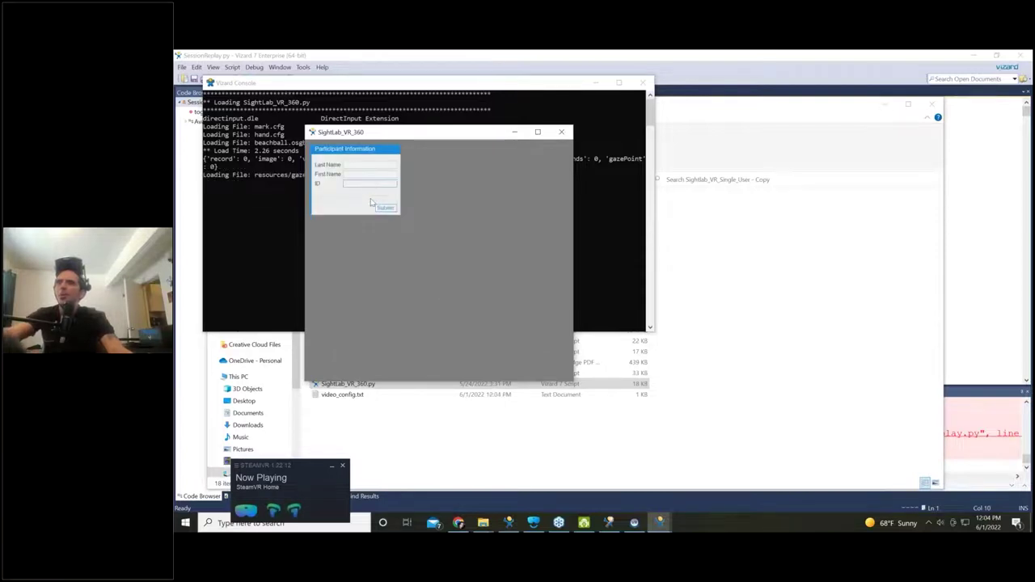
{"action": "type", "text": "3"}
{"action": "left_click", "coordinate": [386, 208]}
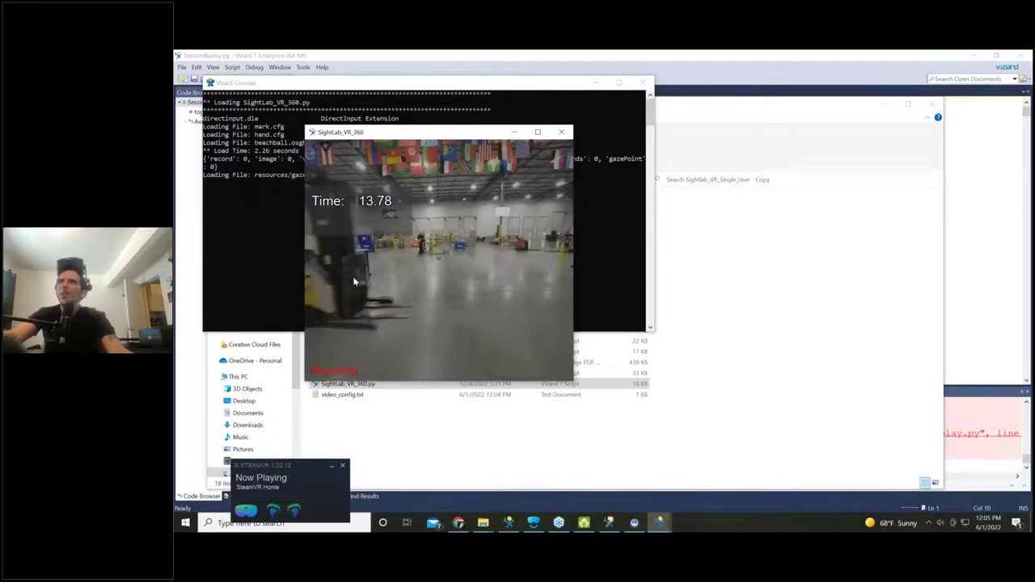
{"action": "key", "text": "space"}
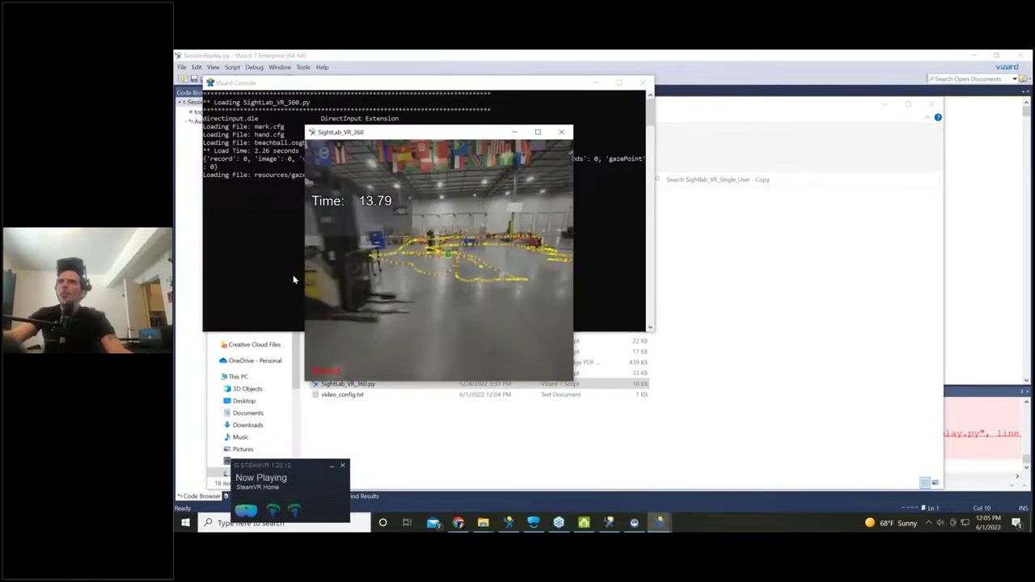
{"action": "left_click", "coordinate": [561, 132]}
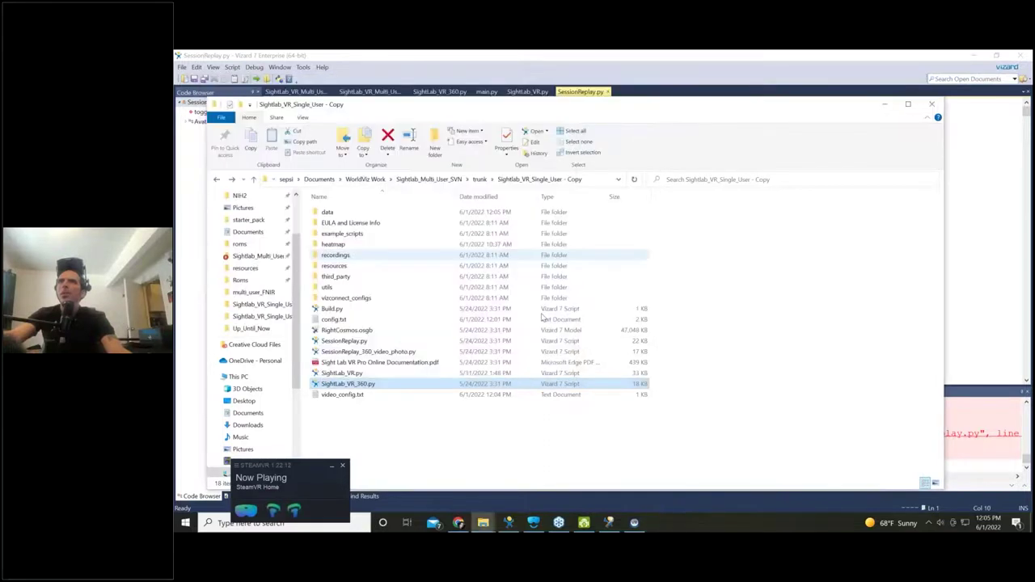
{"action": "left_click", "coordinate": [430, 409]}
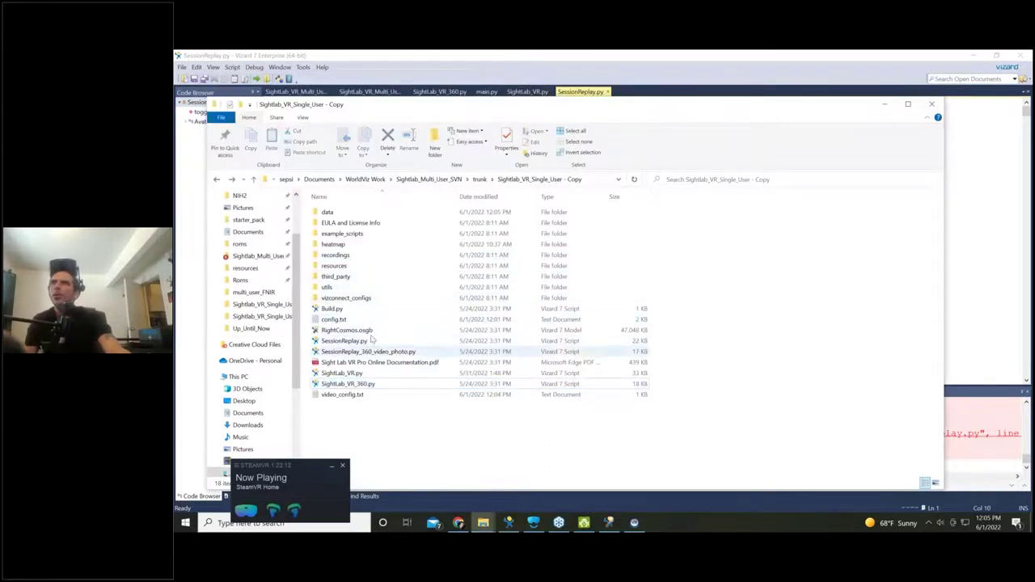
{"action": "double_click", "coordinate": [349, 353]}
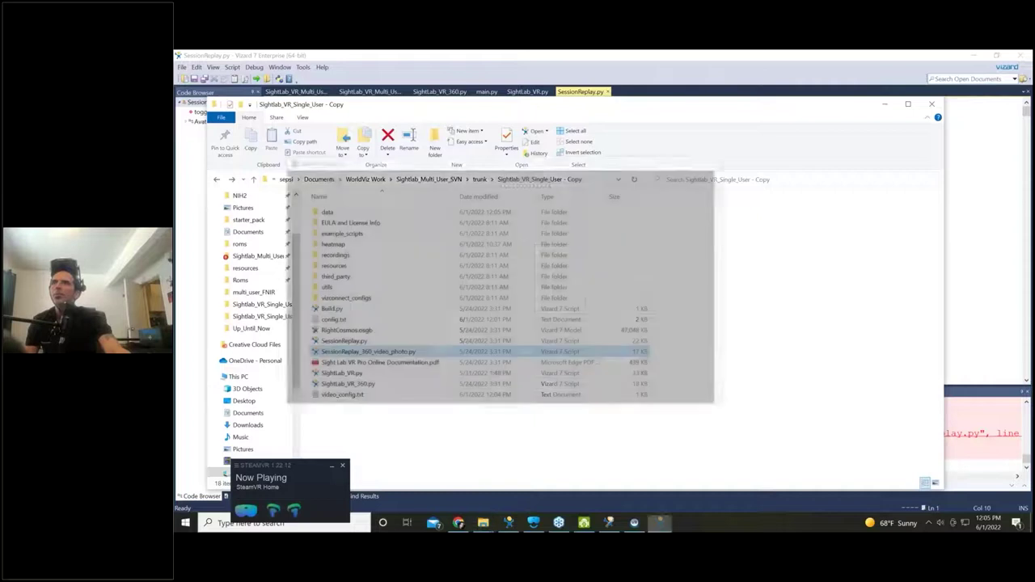
{"action": "left_click", "coordinate": [617, 304]}
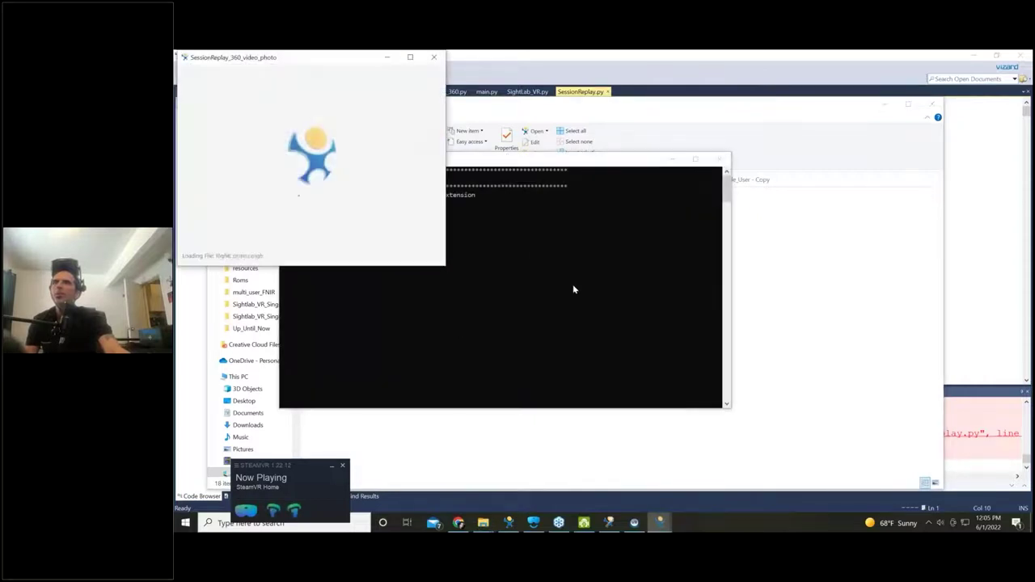
{"action": "left_click", "coordinate": [498, 263]}
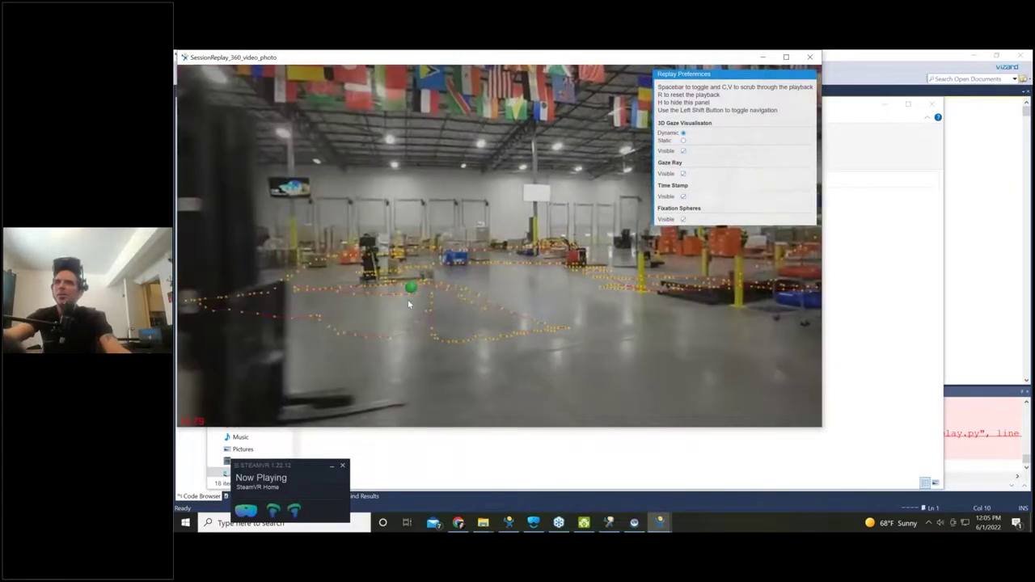
{"action": "key", "text": "Escape"}
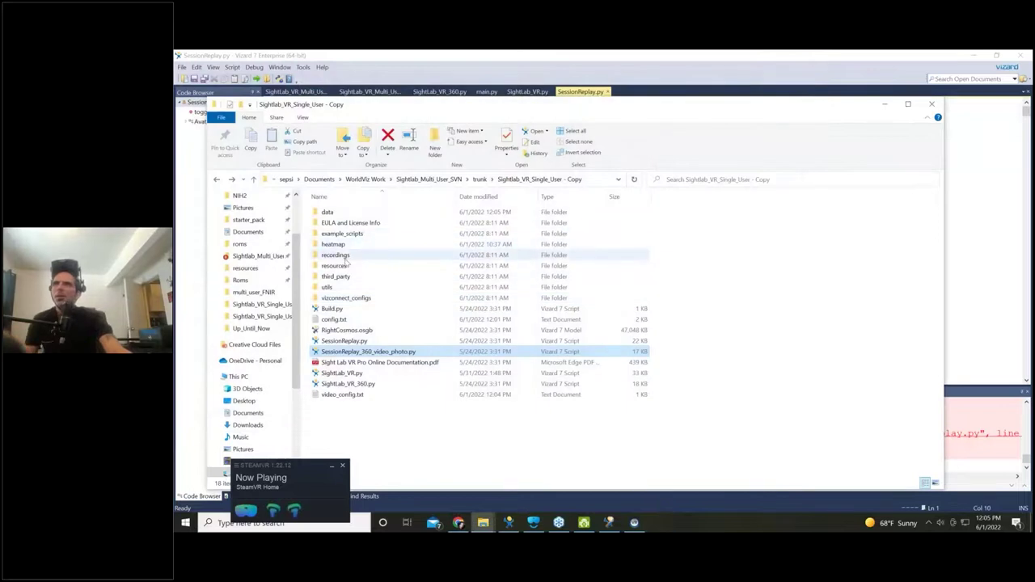
Step: Open the data folder and _tracking_data_trial_1.txt in Notepad
{"action": "double_click", "coordinate": [335, 212]}
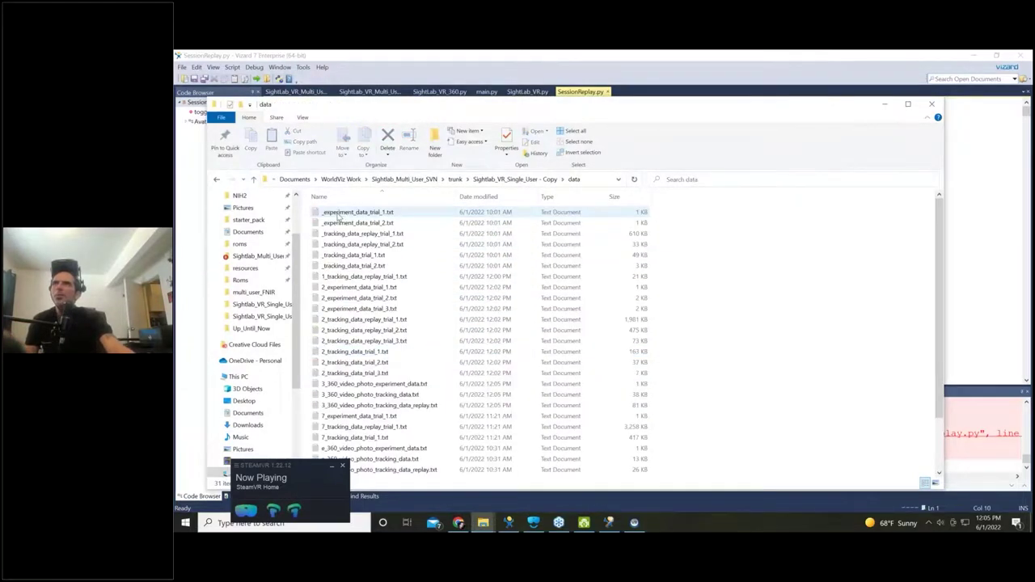
{"action": "double_click", "coordinate": [364, 257]}
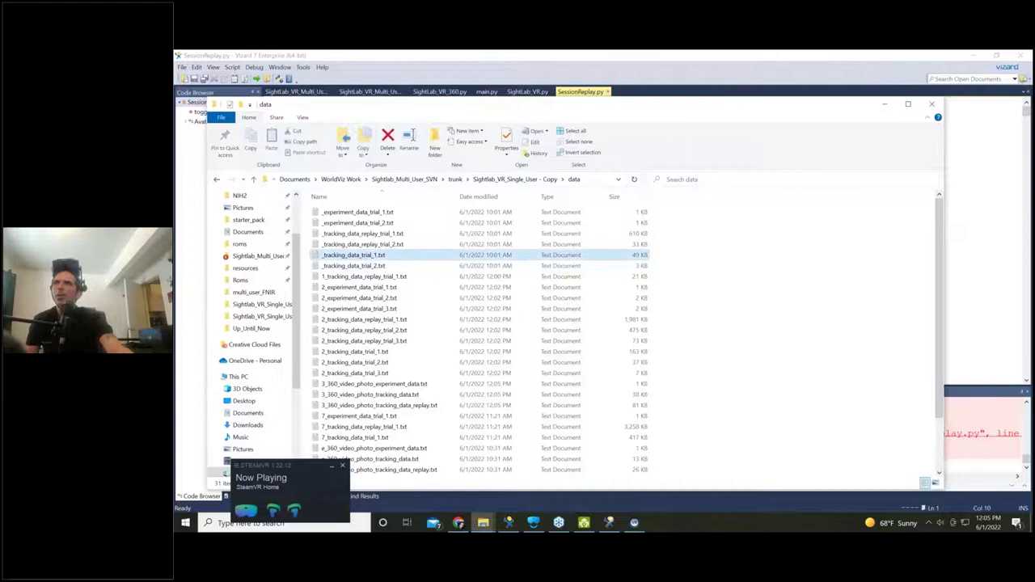
{"action": "left_click_drag", "start_coordinate": [434, 241], "coordinate": [477, 114]}
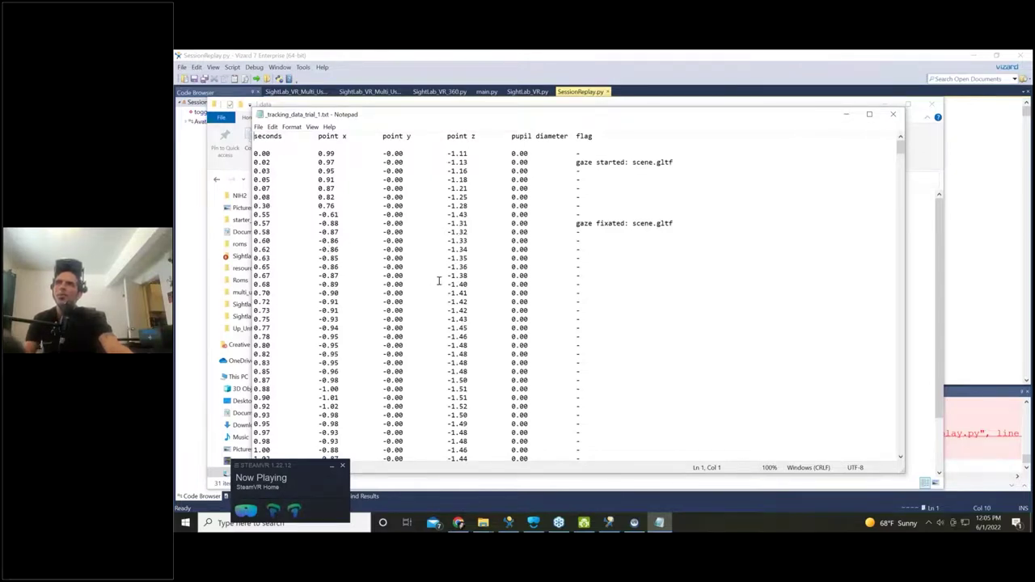
Step: Scroll through the file's timestamped gaze positions, pupil values and gaze events
{"action": "scroll", "coordinate": [489, 276], "scroll_direction": "down", "scroll_amount": 15}
{"action": "scroll", "coordinate": [489, 279], "scroll_direction": "up", "scroll_amount": 5}
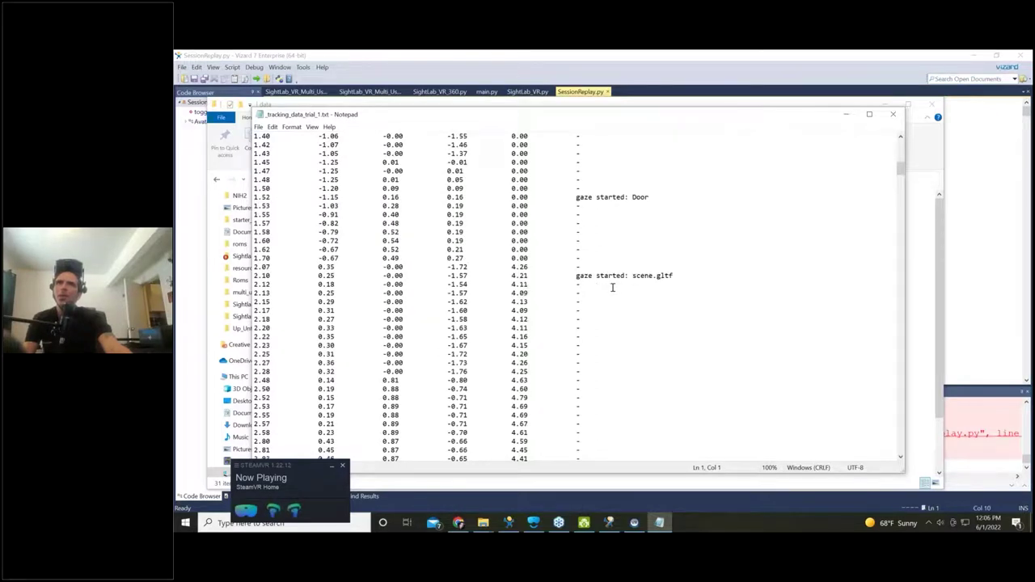
{"action": "scroll", "coordinate": [612, 288], "scroll_direction": "up", "scroll_amount": 15}
{"action": "scroll", "coordinate": [604, 238], "scroll_direction": "down", "scroll_amount": 14}
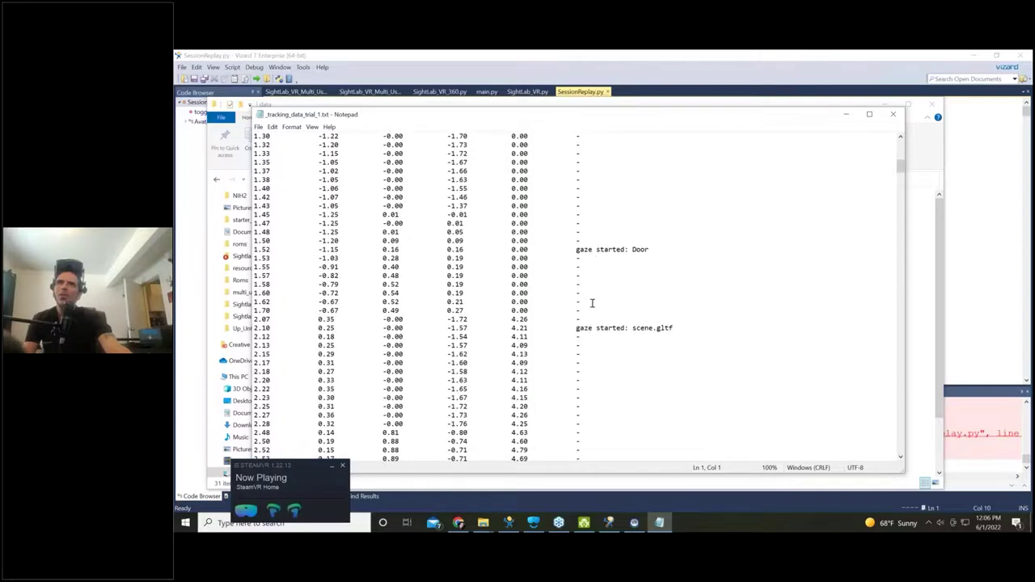
{"action": "scroll", "coordinate": [592, 303], "scroll_direction": "down", "scroll_amount": 3}
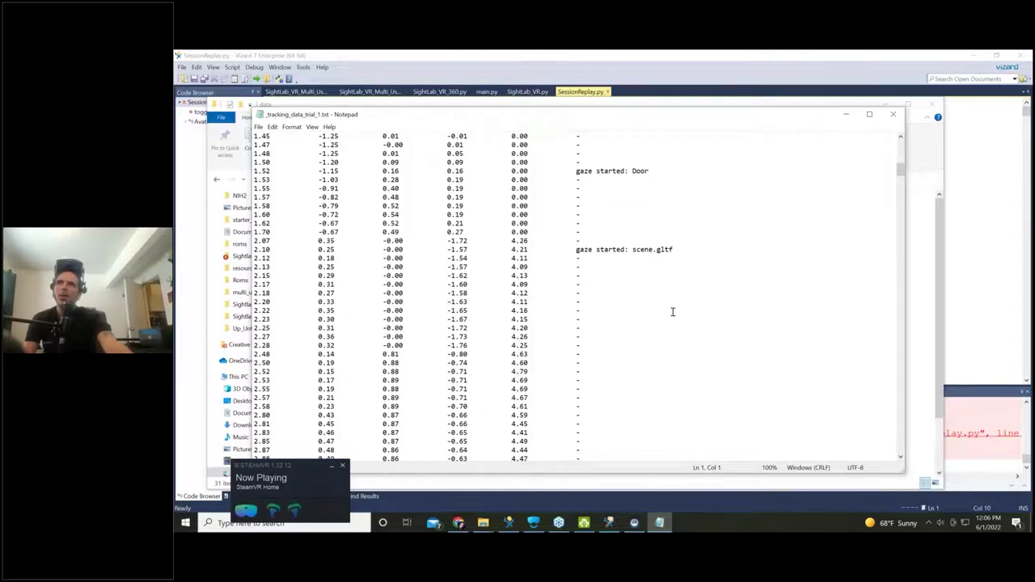
{"action": "scroll", "coordinate": [597, 312], "scroll_direction": "down", "scroll_amount": 2}
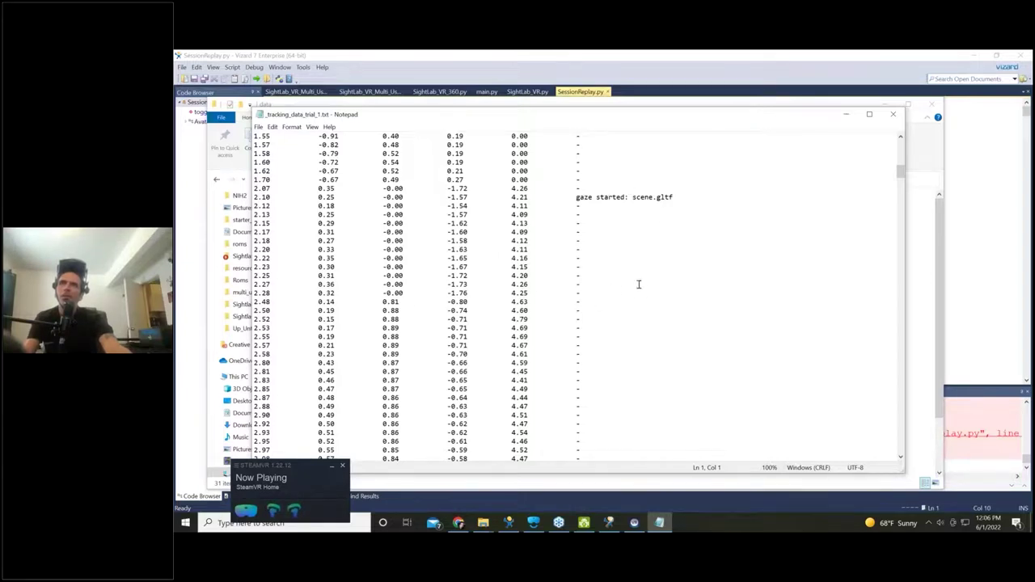
{"action": "scroll", "coordinate": [600, 312], "scroll_direction": "down", "scroll_amount": 15}
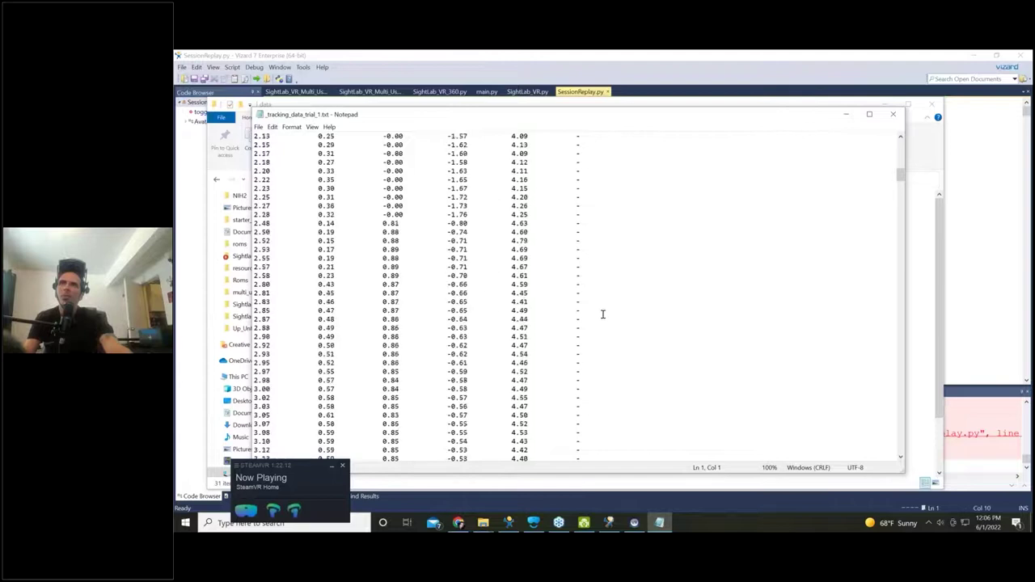
{"action": "scroll", "coordinate": [596, 325], "scroll_direction": "down", "scroll_amount": 3}
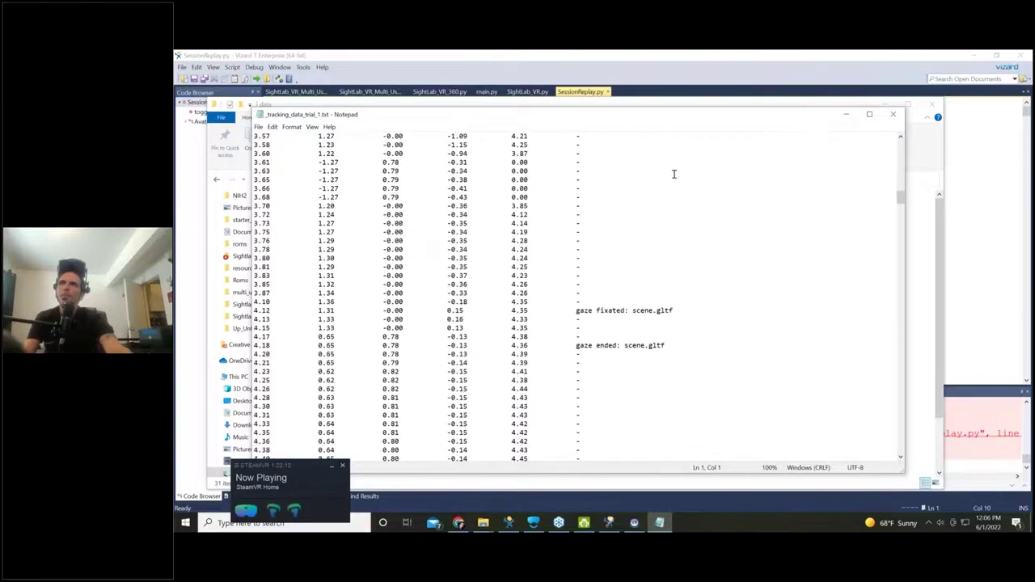
{"action": "left_click_drag", "start_coordinate": [663, 119], "coordinate": [520, 195]}
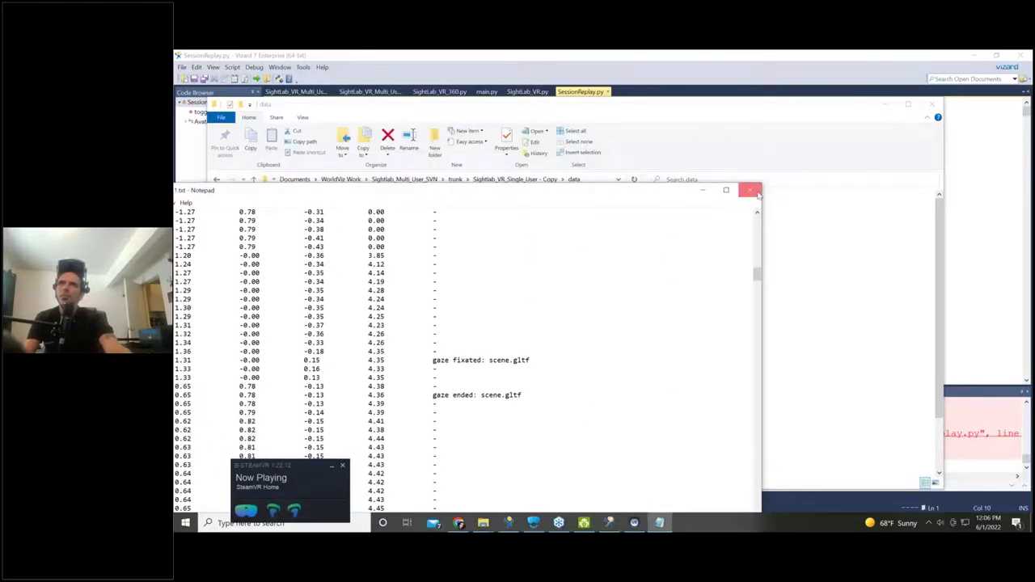
Step: Close the tracking file and review then close _experiment_data_trial_1.txt
{"action": "left_click", "coordinate": [751, 191]}
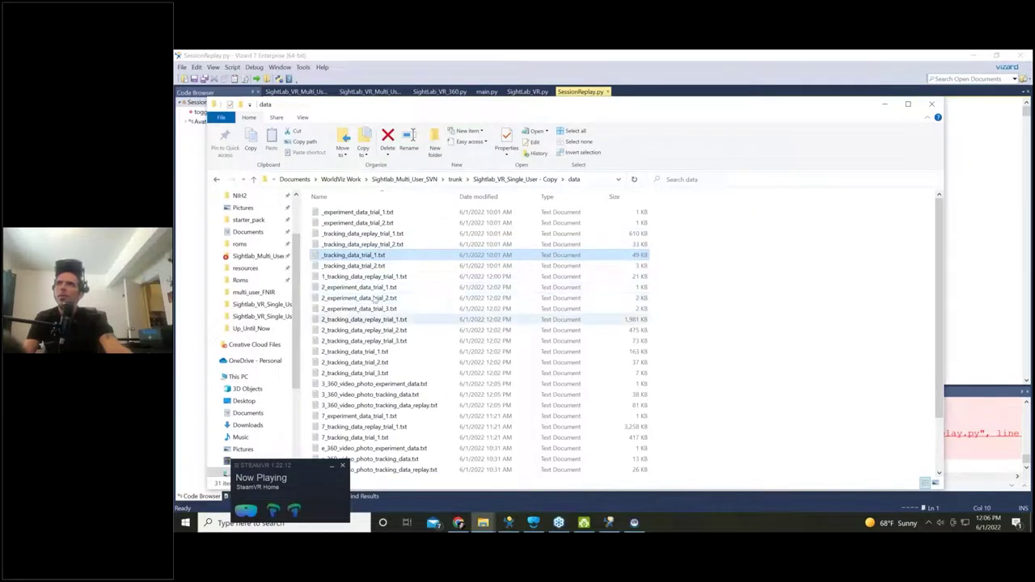
{"action": "left_click", "coordinate": [366, 213]}
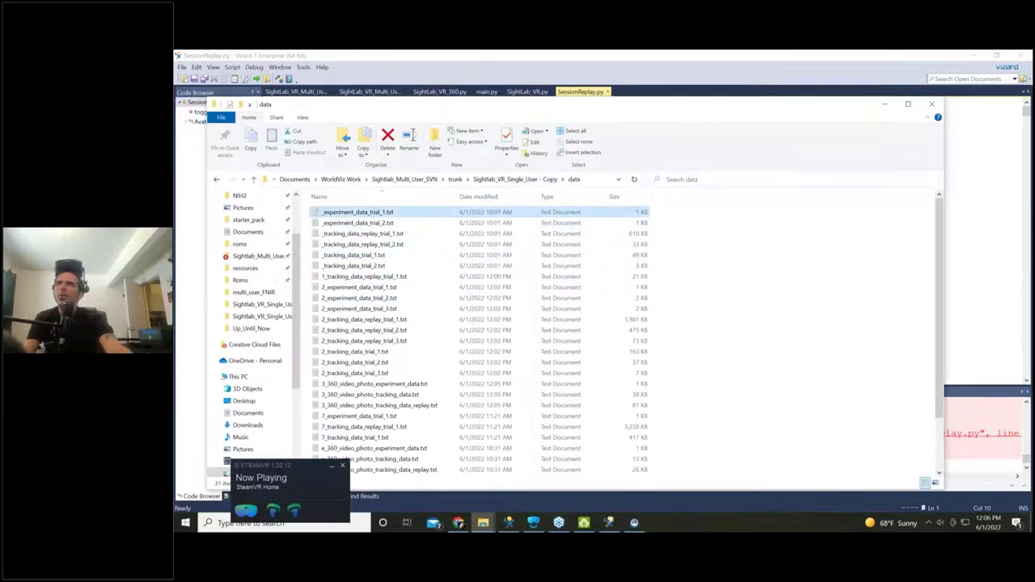
{"action": "double_click", "coordinate": [365, 213]}
{"action": "left_click_drag", "start_coordinate": [536, 140], "coordinate": [535, 137]}
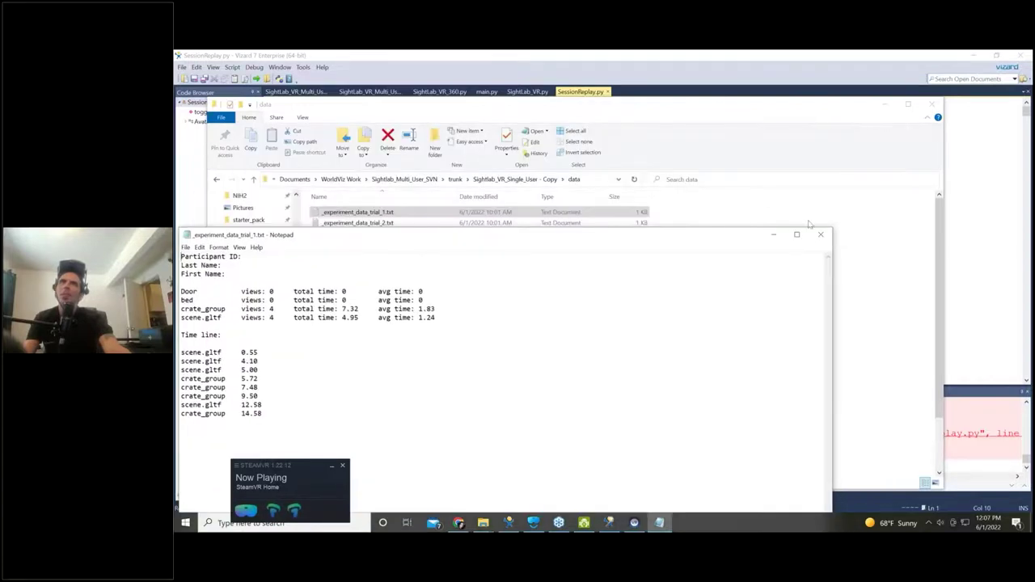
{"action": "left_click", "coordinate": [822, 233]}
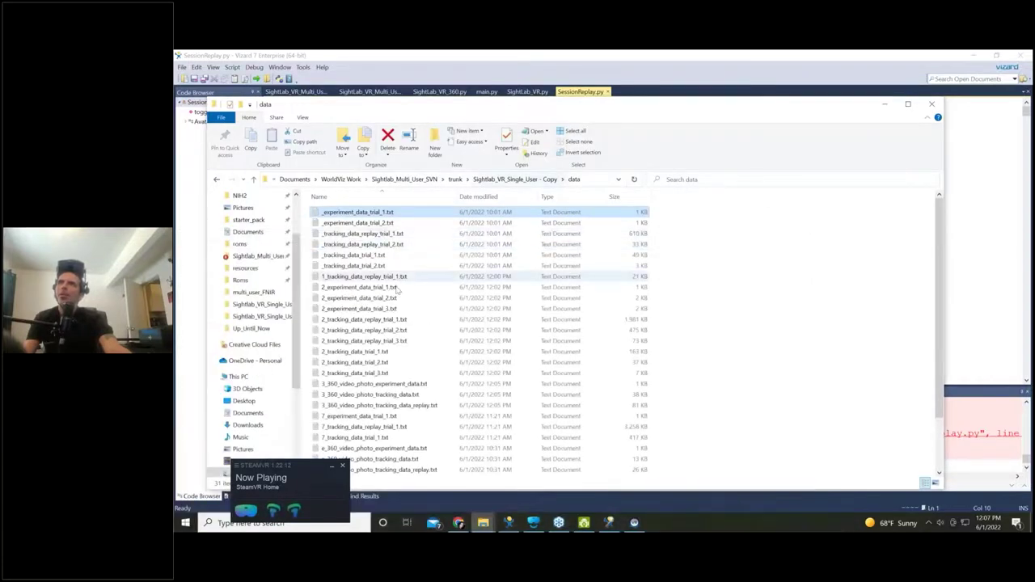
Step: Open and close 3_360_video_photo_experiment_data.txt, leaving the data folder showing
{"action": "double_click", "coordinate": [352, 385]}
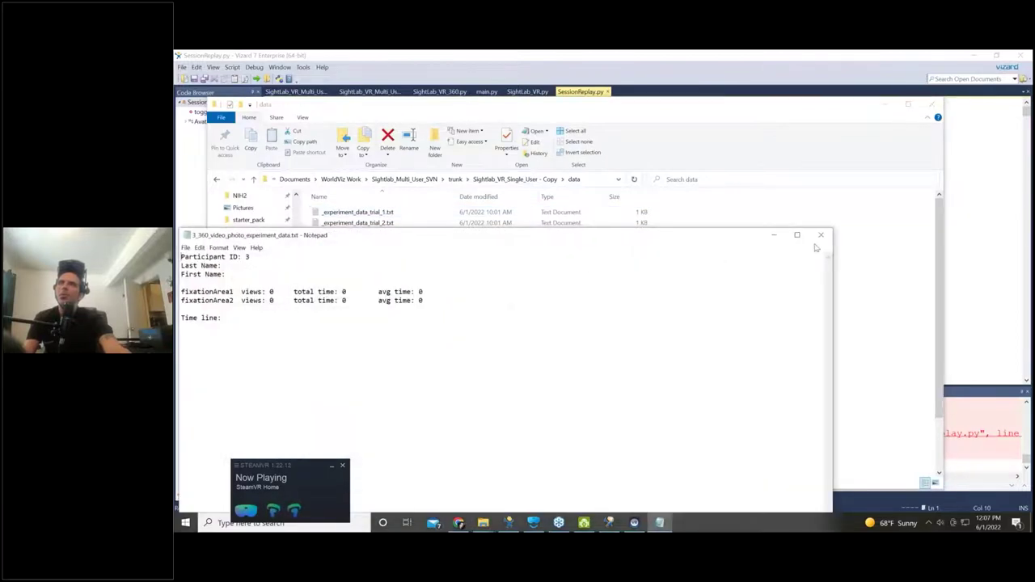
{"action": "left_click", "coordinate": [821, 235]}
{"action": "left_click_drag", "start_coordinate": [655, 109], "coordinate": [629, 128]}
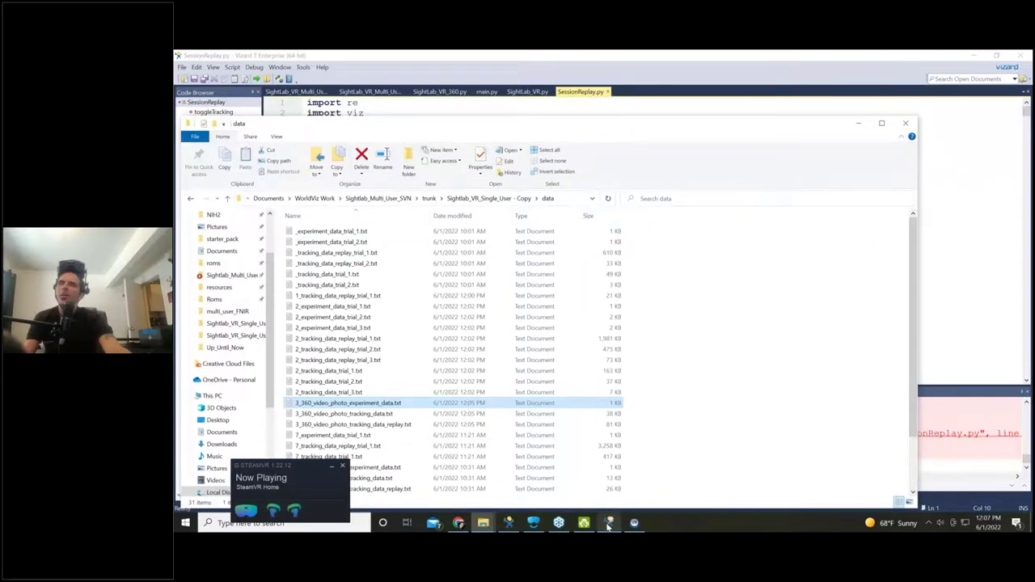
{"action": "left_click", "coordinate": [609, 523]}
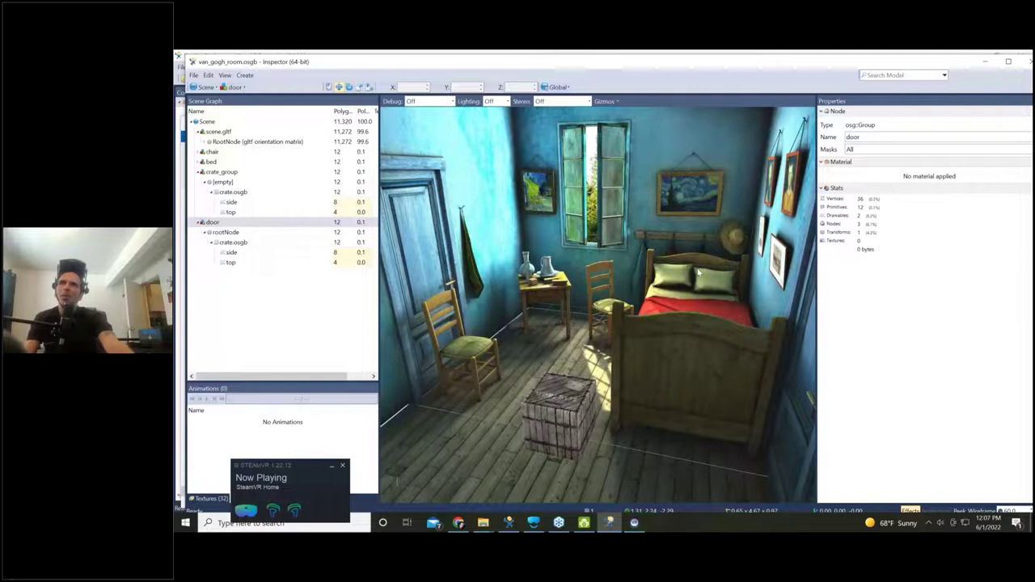
{"action": "left_click_drag", "start_coordinate": [692, 78], "coordinate": [556, 177]}
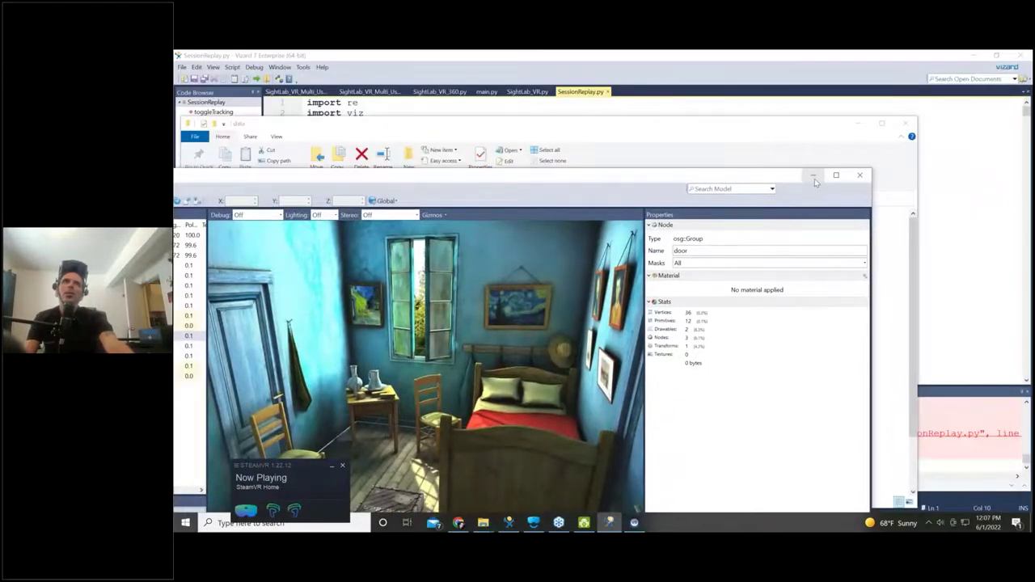
{"action": "left_click", "coordinate": [813, 176]}
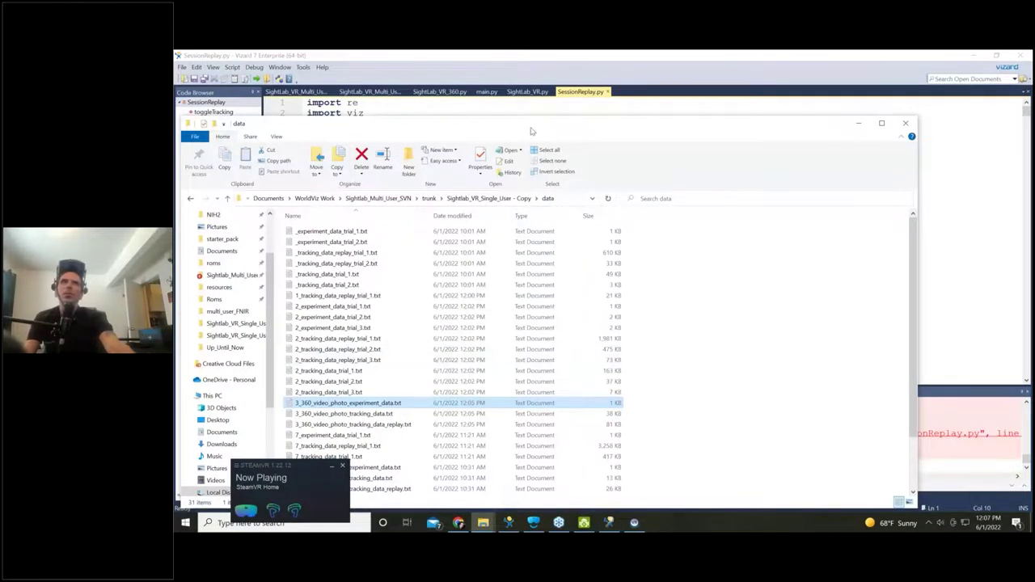
Step: Clear the traceback from Vizard's Interactive panel and switch to SightLab_VR_Multi_User_Server.py
{"action": "left_click_drag", "start_coordinate": [536, 121], "coordinate": [542, 107]}
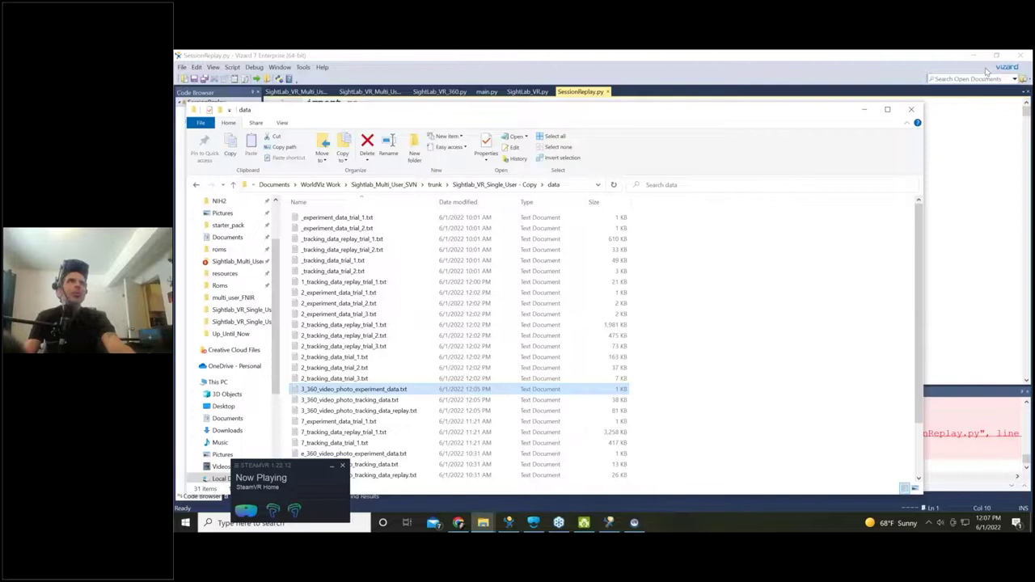
{"action": "left_click", "coordinate": [891, 74]}
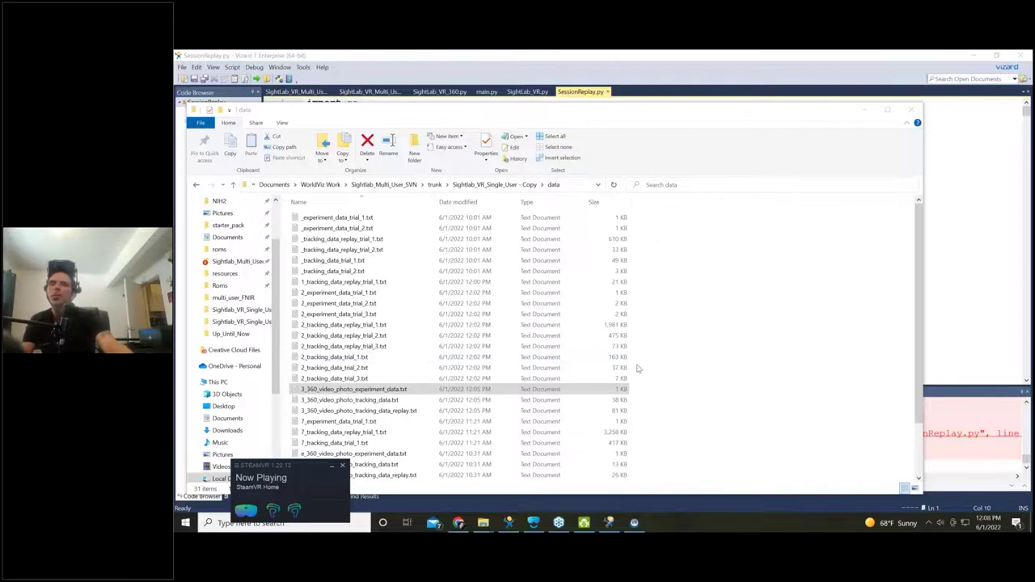
{"action": "mouse_move", "coordinate": [513, 528]}
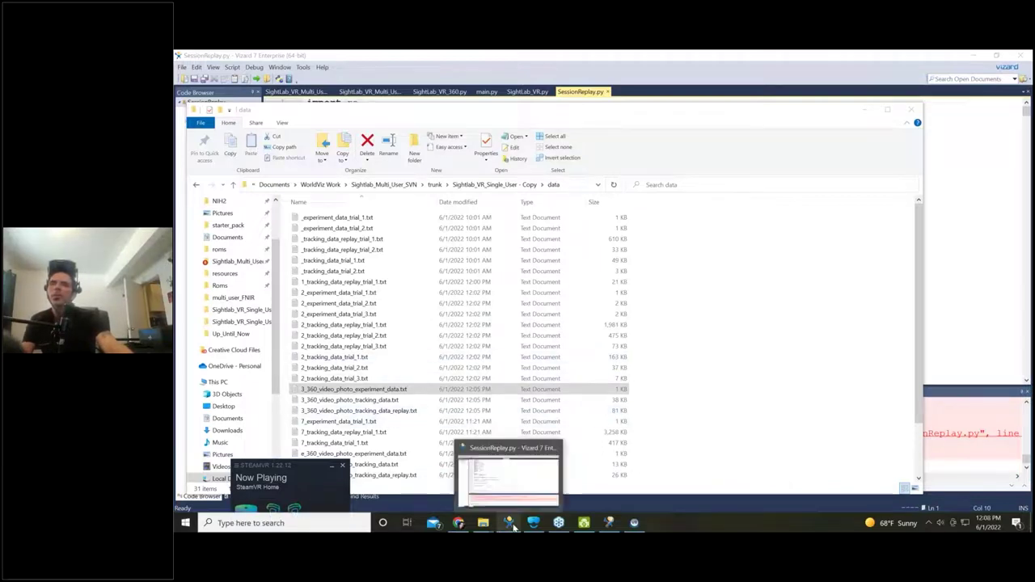
{"action": "left_click", "coordinate": [507, 473]}
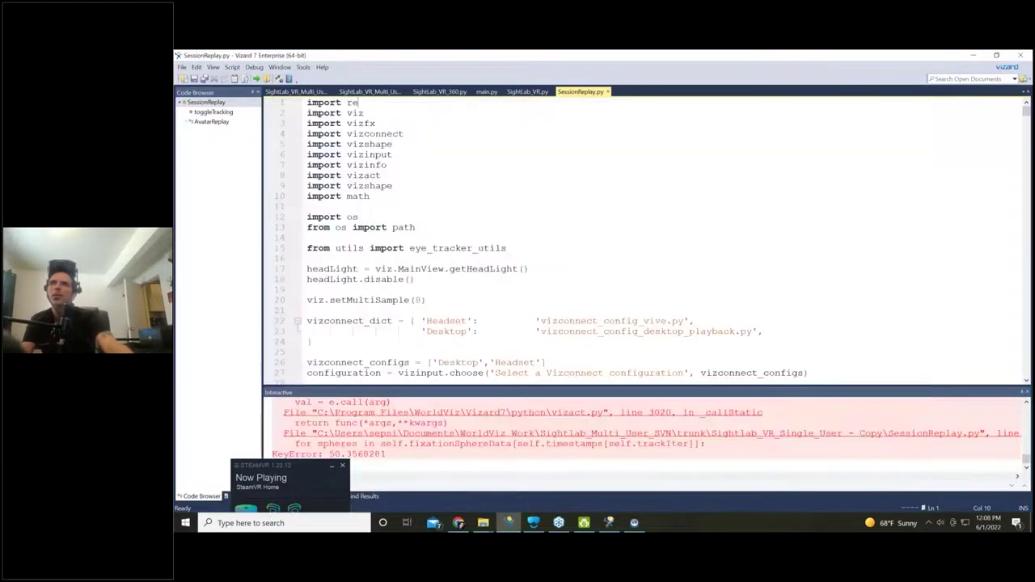
{"action": "right_click", "coordinate": [493, 414]}
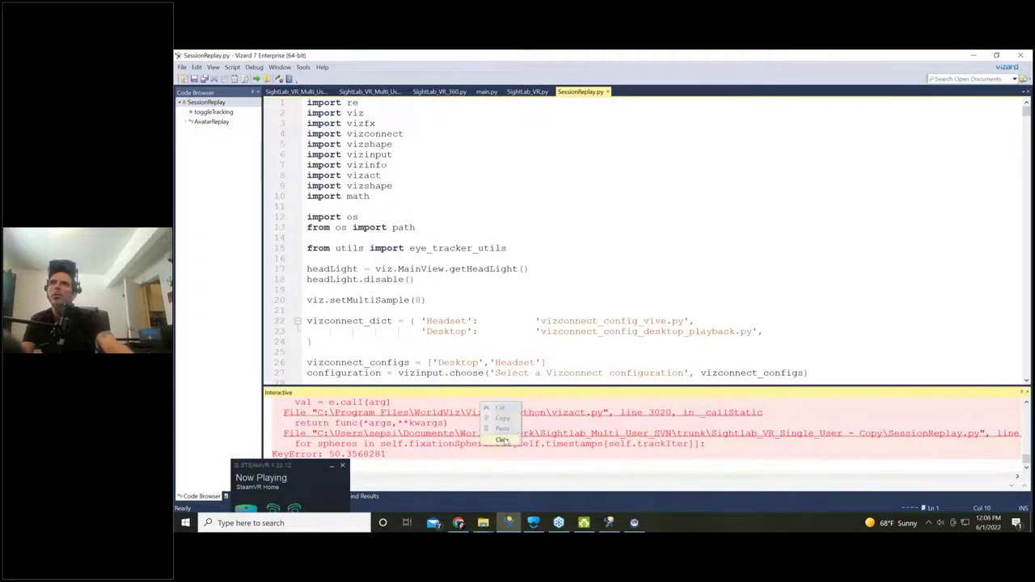
{"action": "left_click", "coordinate": [509, 422]}
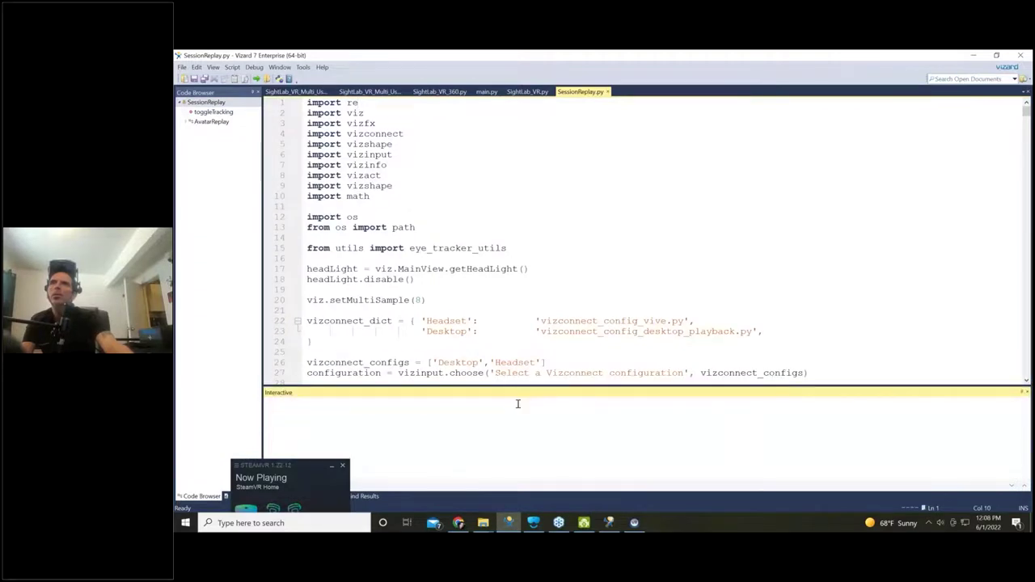
{"action": "left_click", "coordinate": [316, 92]}
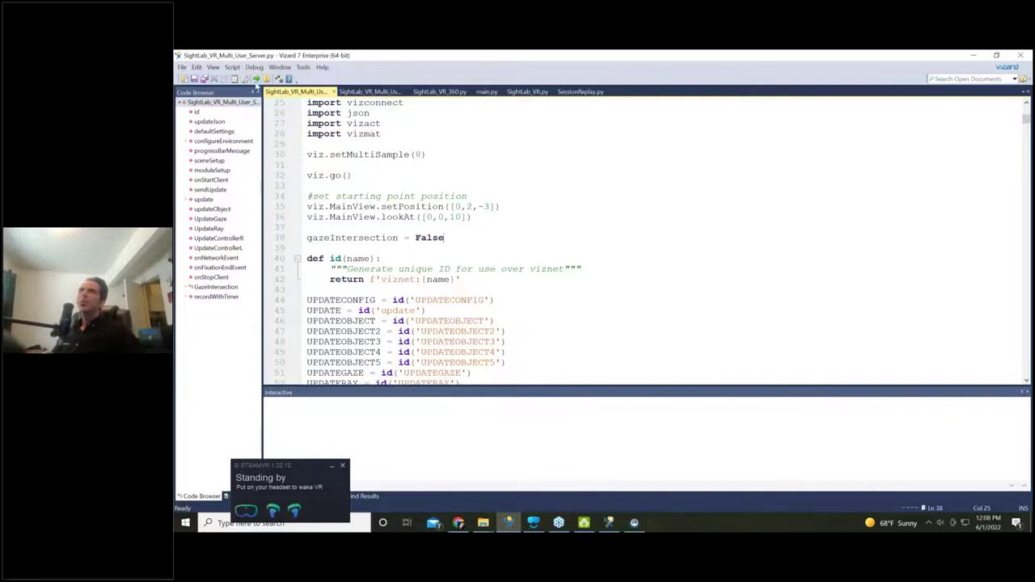
Step: Run the multi-user server with screen recording on, completescene.osgb as environment, and Les_Paul grabbable
{"action": "left_click", "coordinate": [257, 79]}
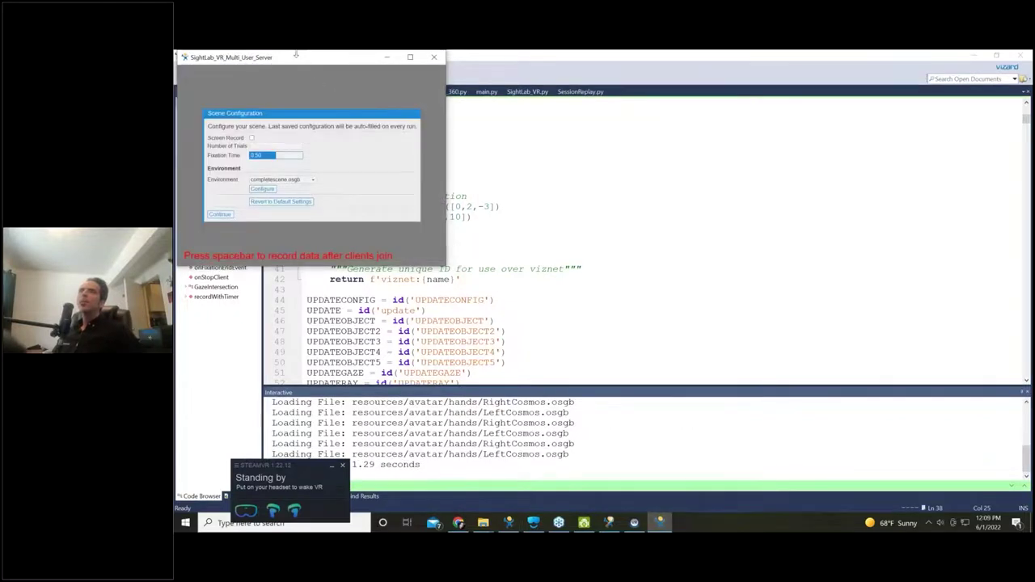
{"action": "left_click_drag", "start_coordinate": [296, 56], "coordinate": [375, 113]}
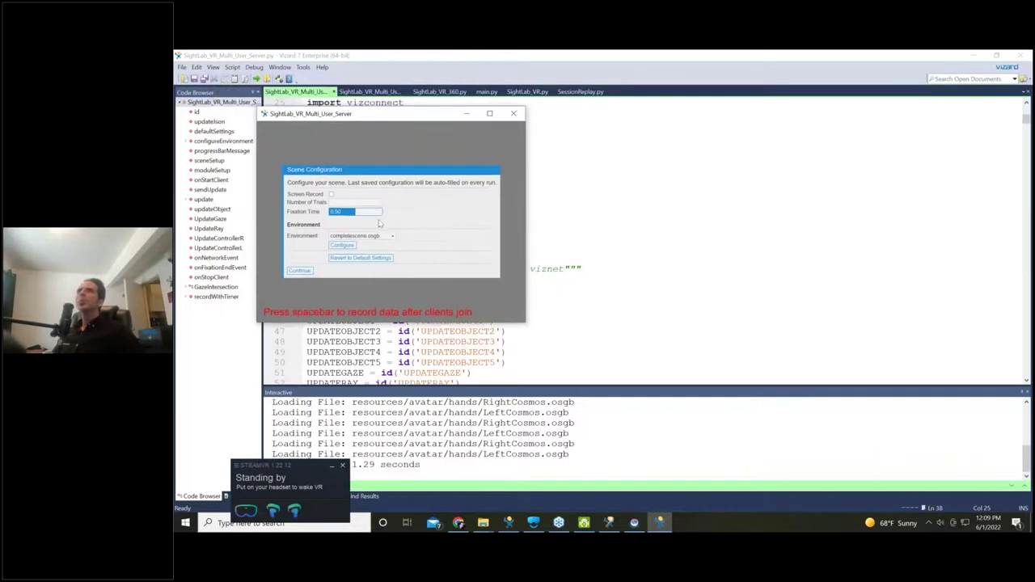
{"action": "left_click", "coordinate": [330, 195]}
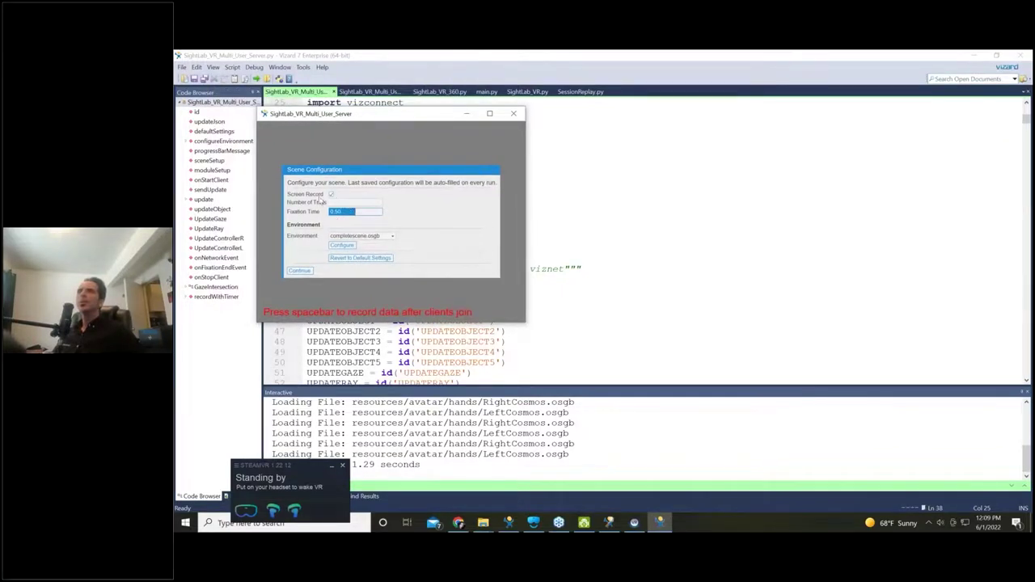
{"action": "left_click", "coordinate": [367, 236]}
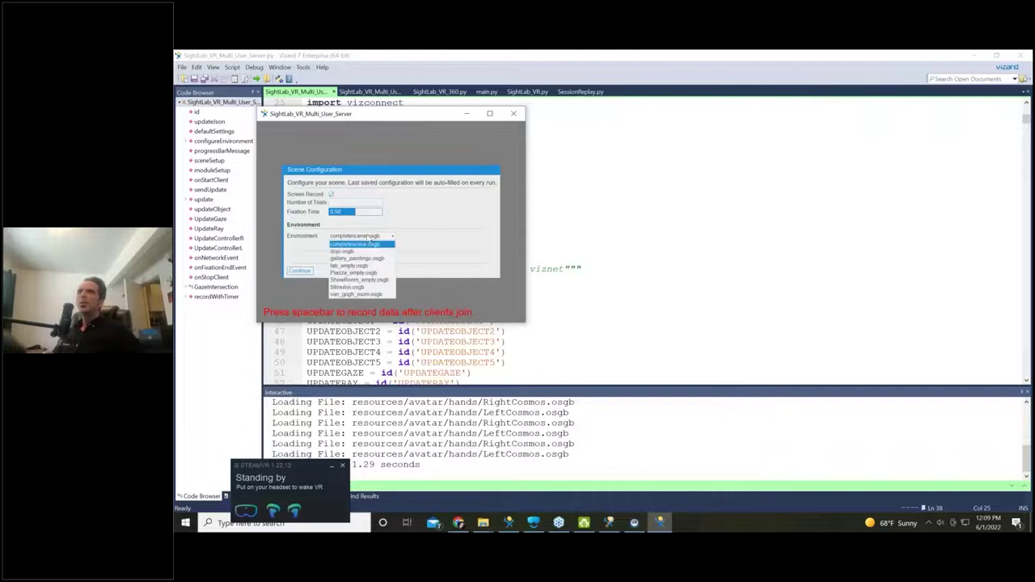
{"action": "left_click", "coordinate": [368, 242]}
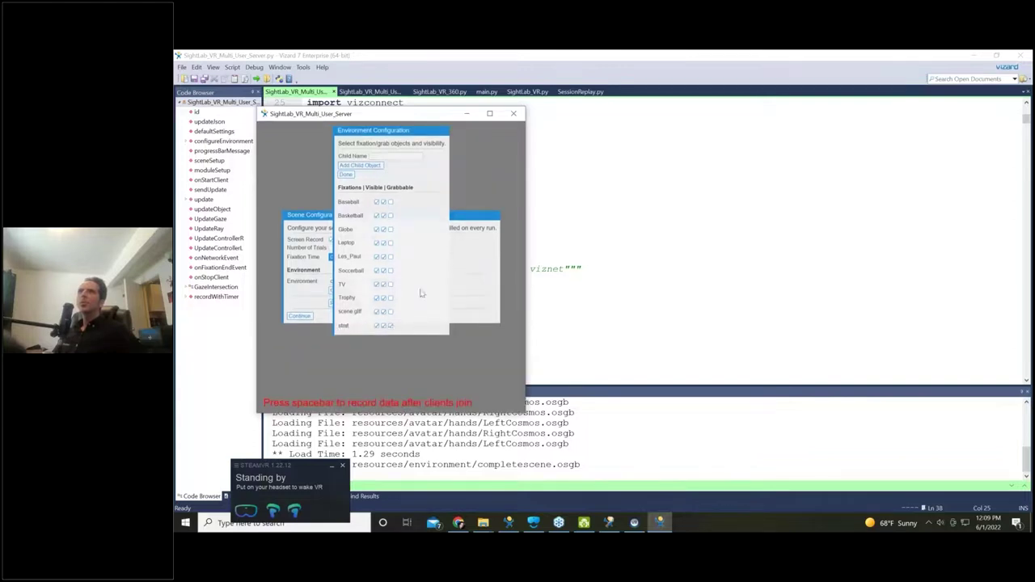
{"action": "left_click", "coordinate": [391, 257]}
{"action": "left_click", "coordinate": [346, 174]}
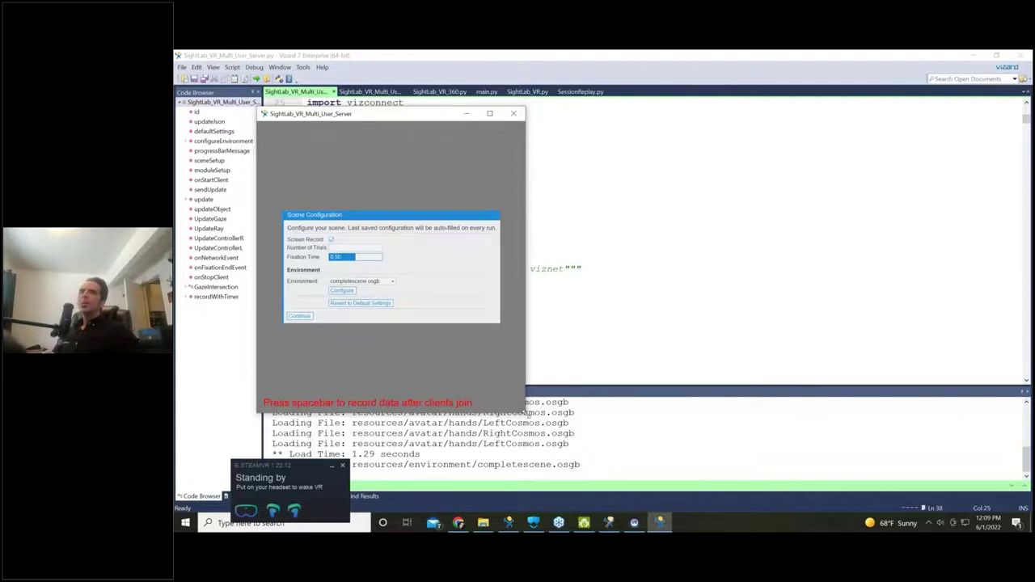
Step: Shrink and move the server window aside, then switch to the multi-user client script
{"action": "left_click_drag", "start_coordinate": [527, 412], "coordinate": [530, 354]}
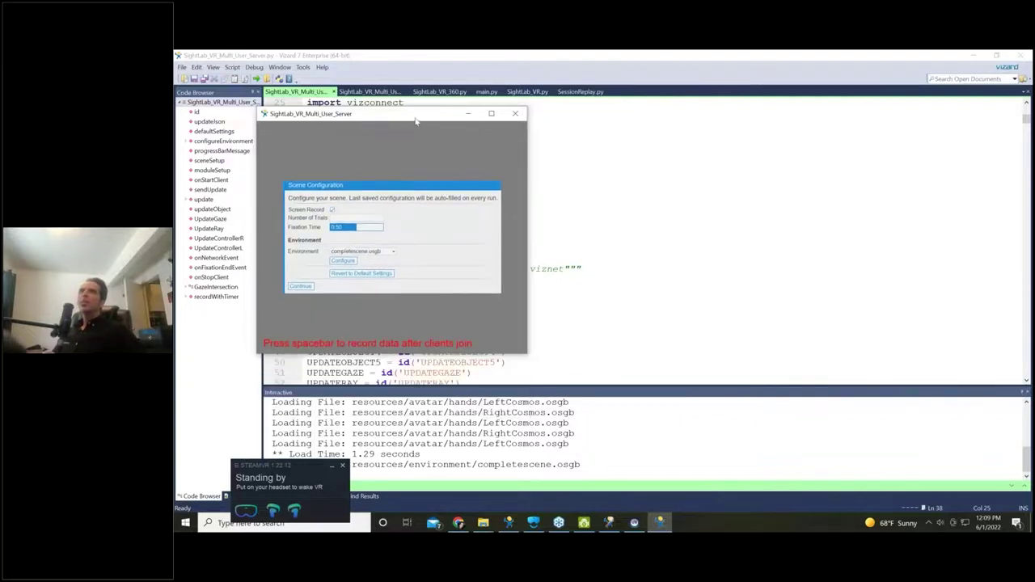
{"action": "left_click_drag", "start_coordinate": [415, 119], "coordinate": [376, 132]}
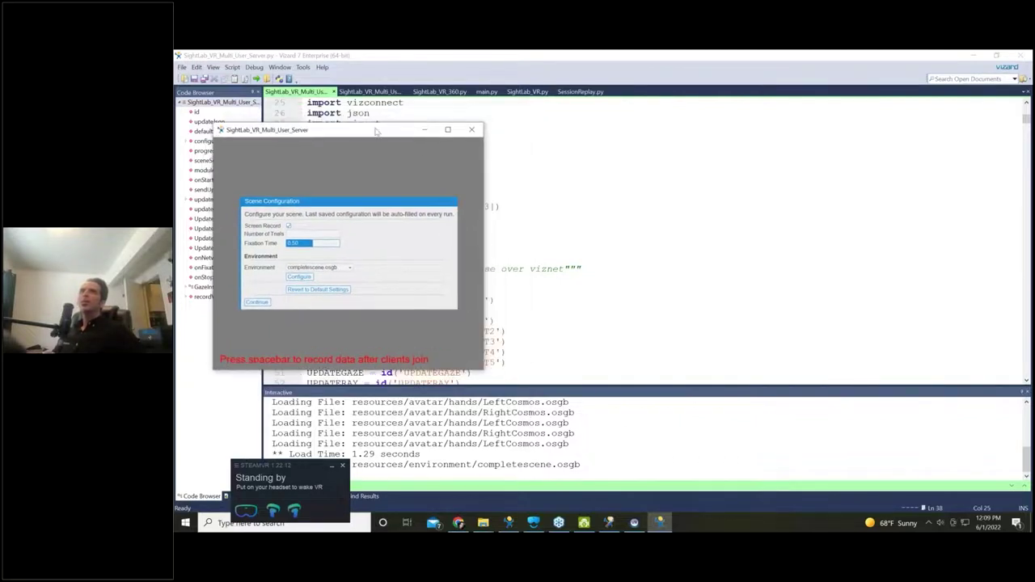
{"action": "left_click", "coordinate": [361, 91]}
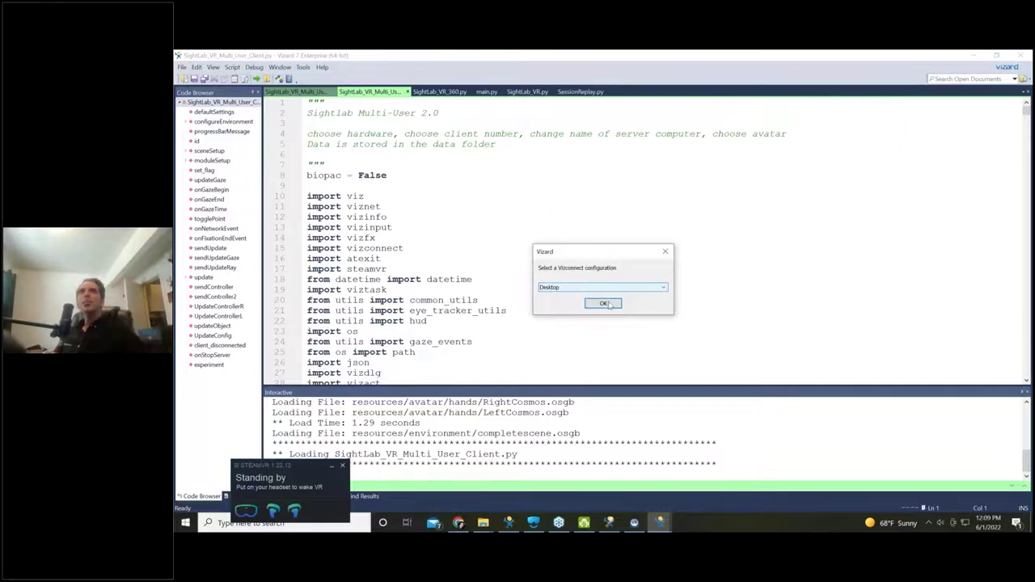
Step: Accept the Desktop hardware configuration and choose client number 1
{"action": "left_click", "coordinate": [600, 303]}
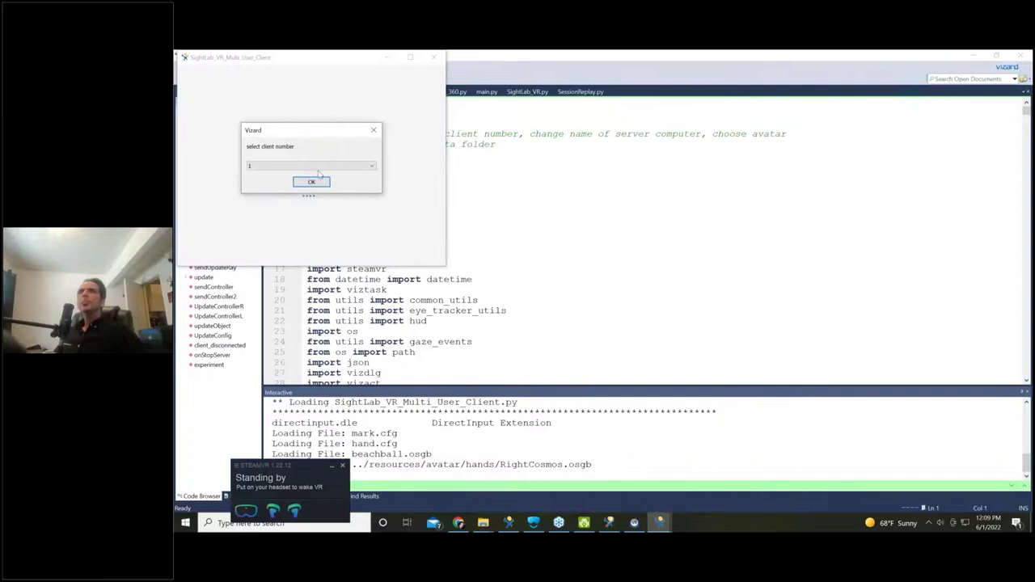
{"action": "left_click", "coordinate": [321, 171]}
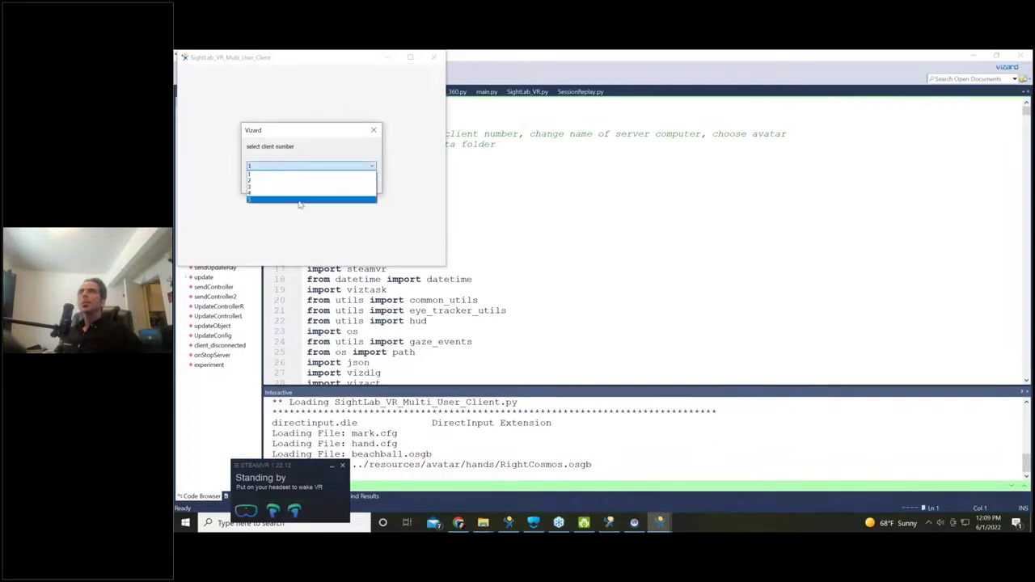
{"action": "left_click", "coordinate": [305, 177]}
{"action": "left_click", "coordinate": [323, 168]}
{"action": "left_click", "coordinate": [323, 170]}
{"action": "left_click", "coordinate": [323, 183]}
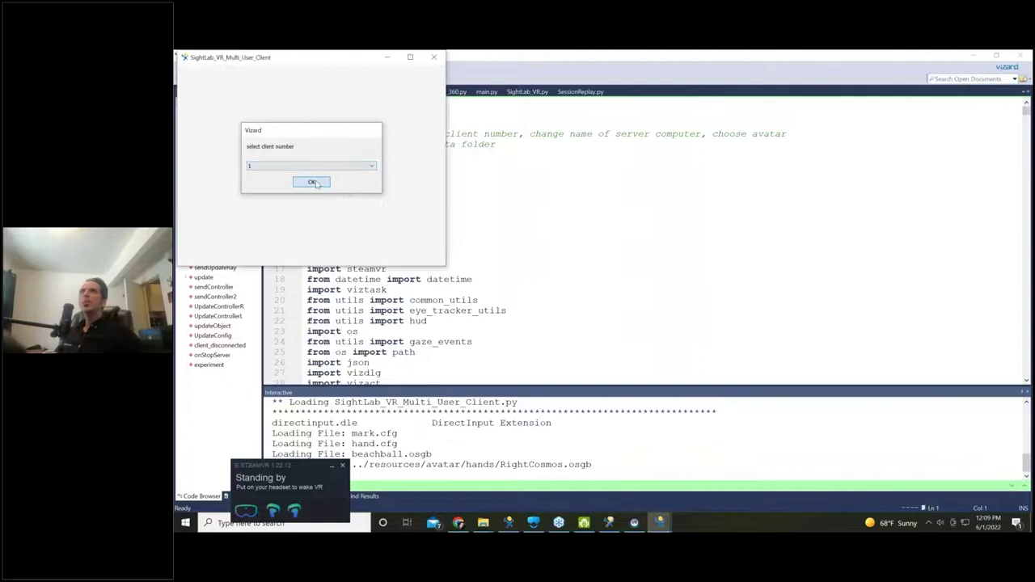
Step: Connect to the server by pasting its saved computer name, then pick an avatar
{"action": "key", "text": "super+v"}
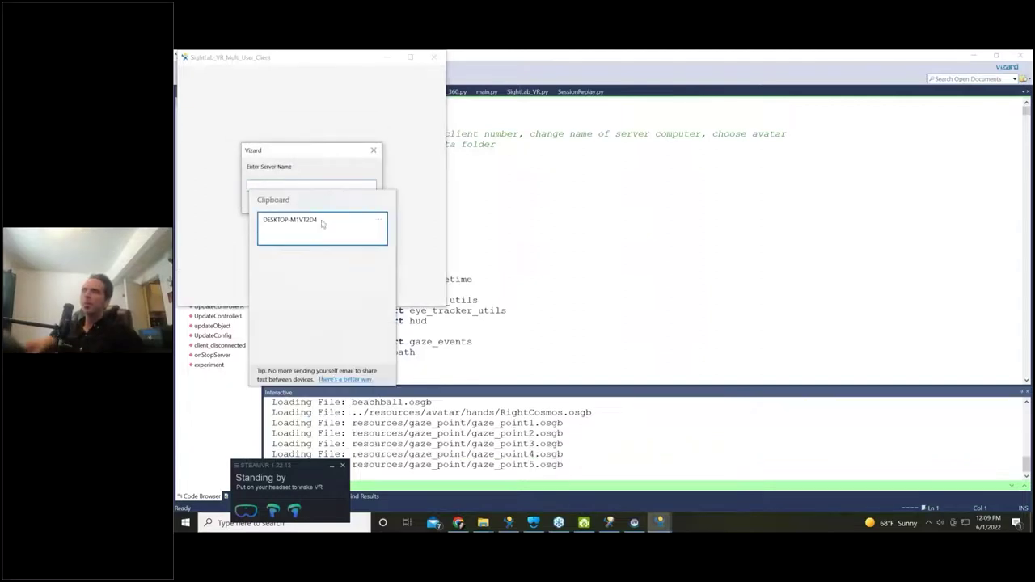
{"action": "left_click", "coordinate": [316, 230]}
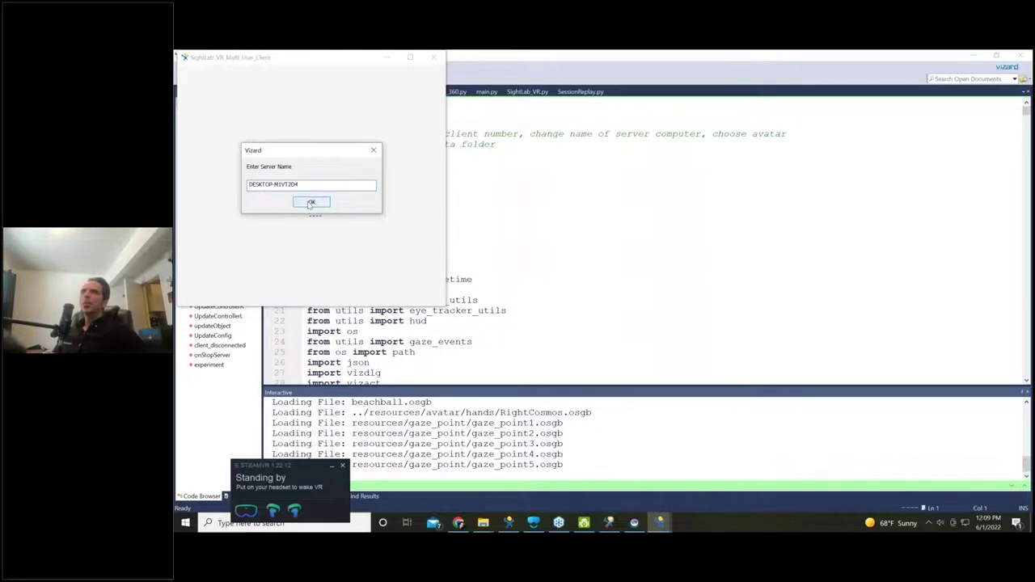
{"action": "left_click", "coordinate": [310, 203]}
{"action": "left_click", "coordinate": [313, 189]}
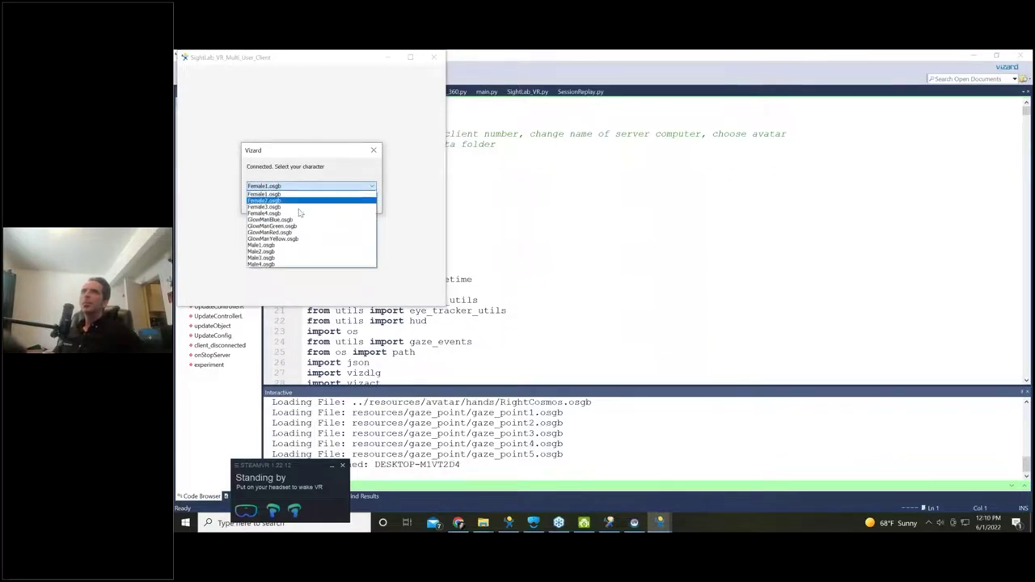
{"action": "left_click", "coordinate": [289, 241]}
{"action": "left_click", "coordinate": [320, 205]}
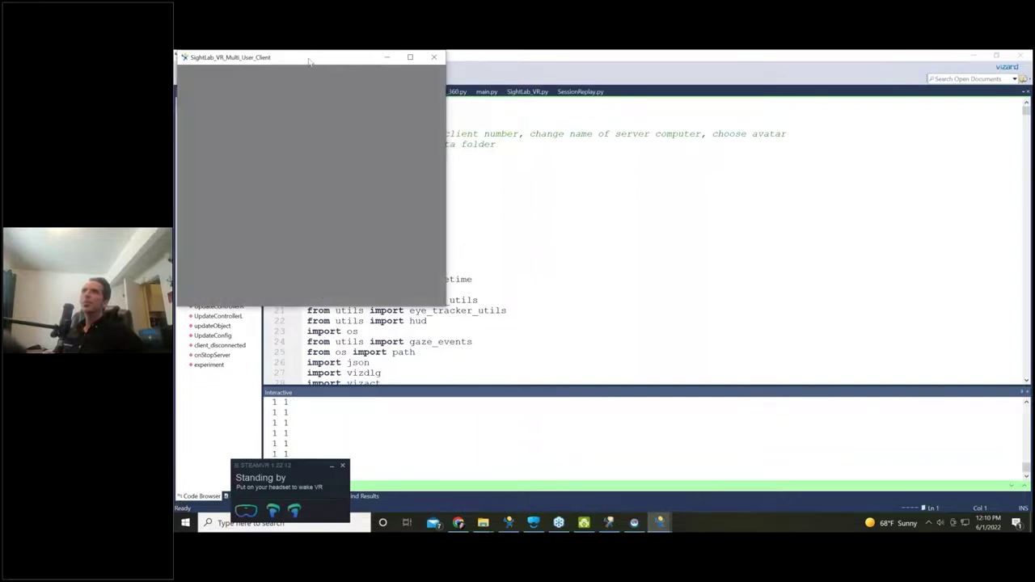
Step: Bring the server window to the front beside the client and nudge it up
{"action": "mouse_move", "coordinate": [660, 522]}
{"action": "left_click", "coordinate": [624, 477]}
{"action": "left_click_drag", "start_coordinate": [357, 132], "coordinate": [354, 121]}
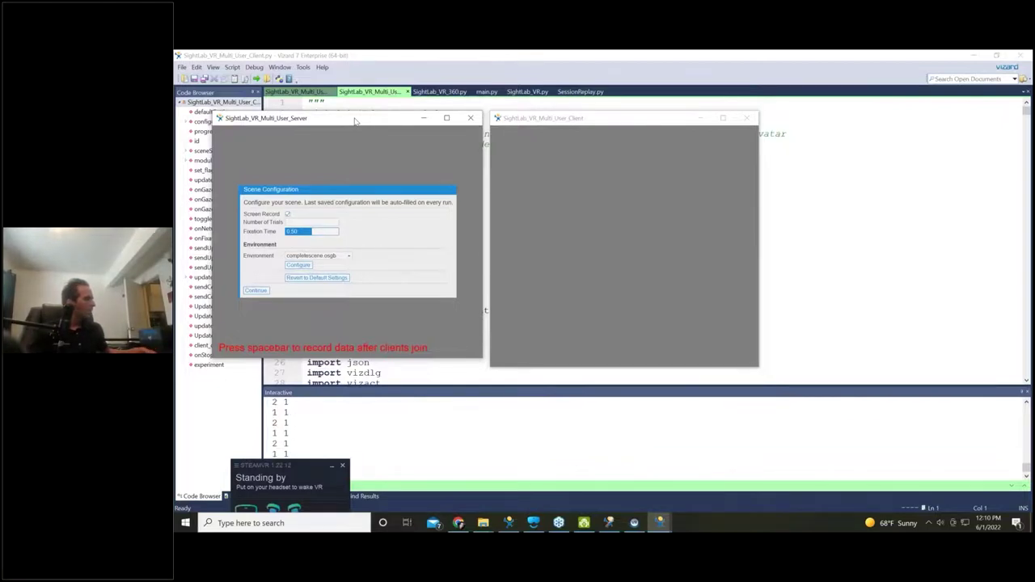
Step: Start the server scene and begin recording, then move around in the client window
{"action": "left_click", "coordinate": [257, 292]}
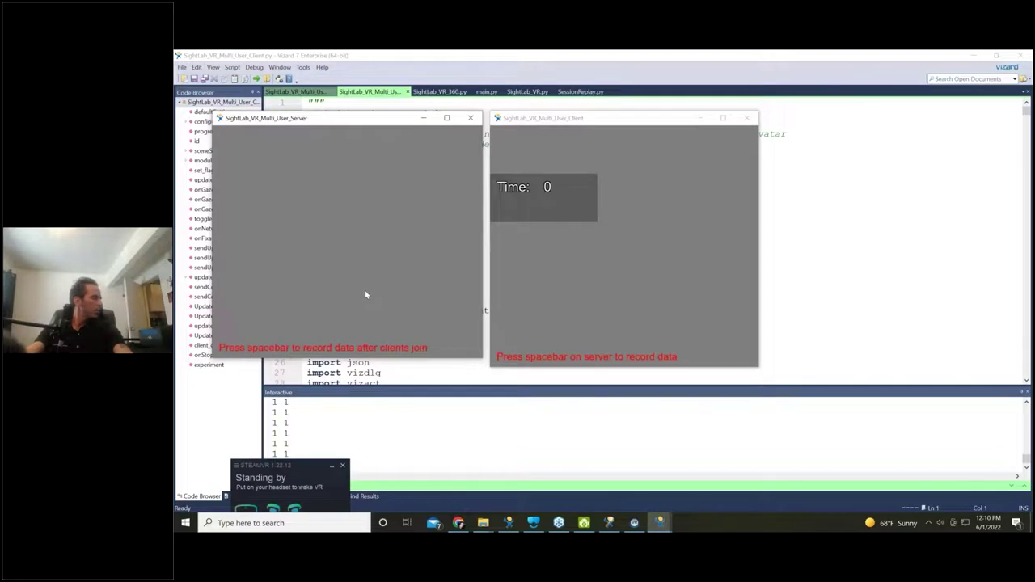
{"action": "key", "text": "space"}
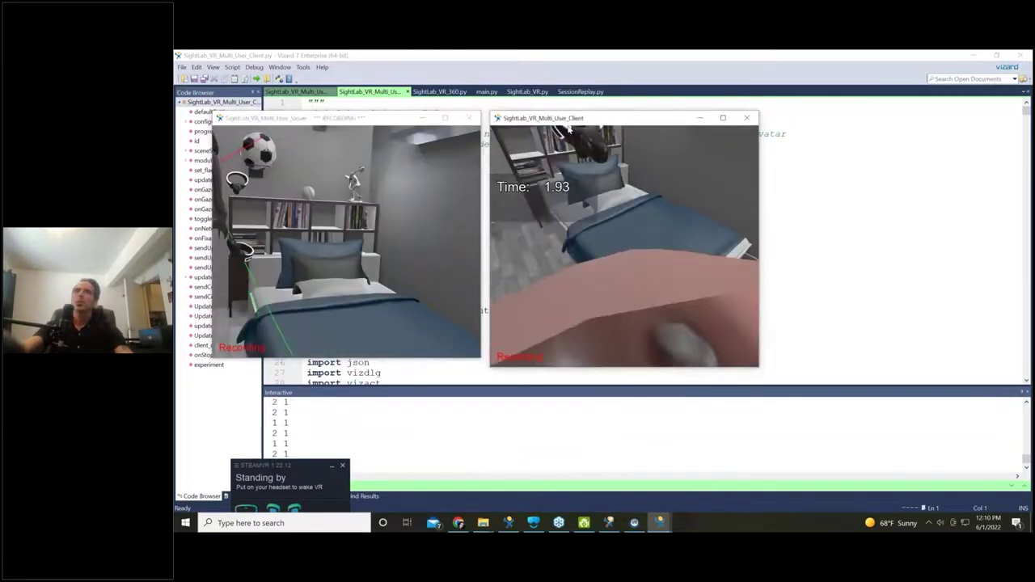
{"action": "left_click", "coordinate": [527, 207]}
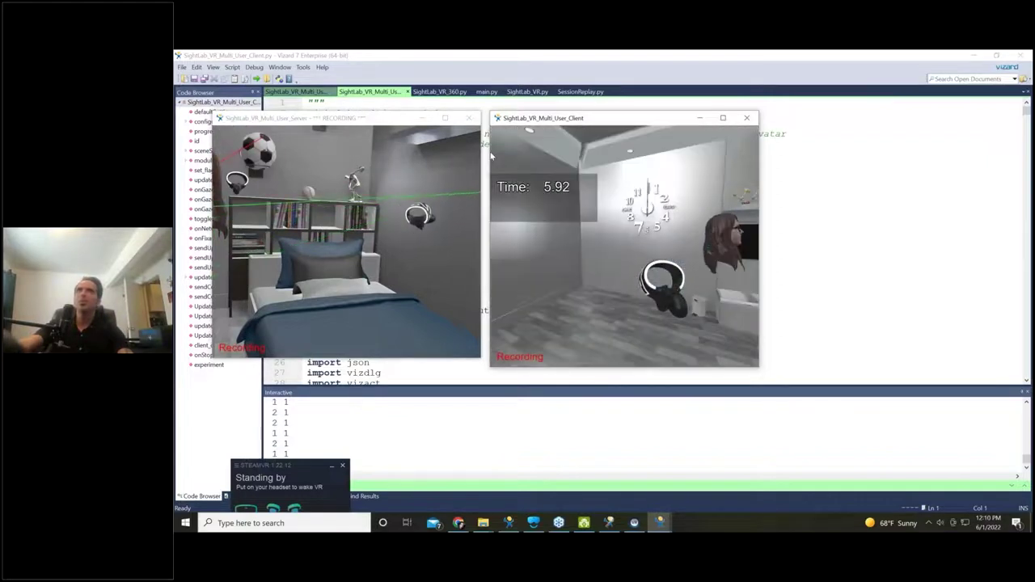
{"action": "key", "text": "alt+Tab"}
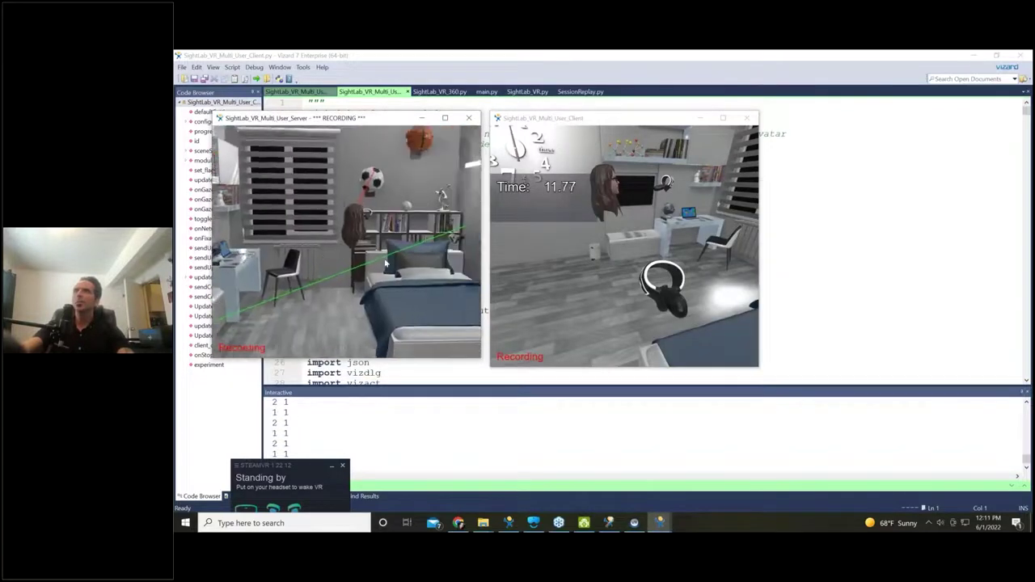
{"action": "left_click", "coordinate": [547, 173]}
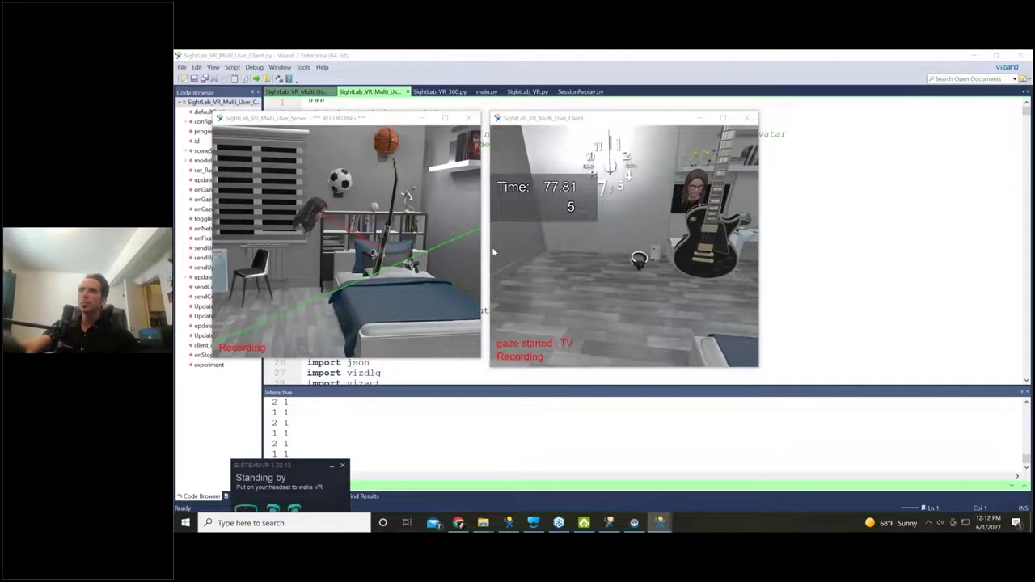
Step: Stop recording to save the session, then close the server window
{"action": "left_click", "coordinate": [322, 255]}
{"action": "key", "text": "space"}
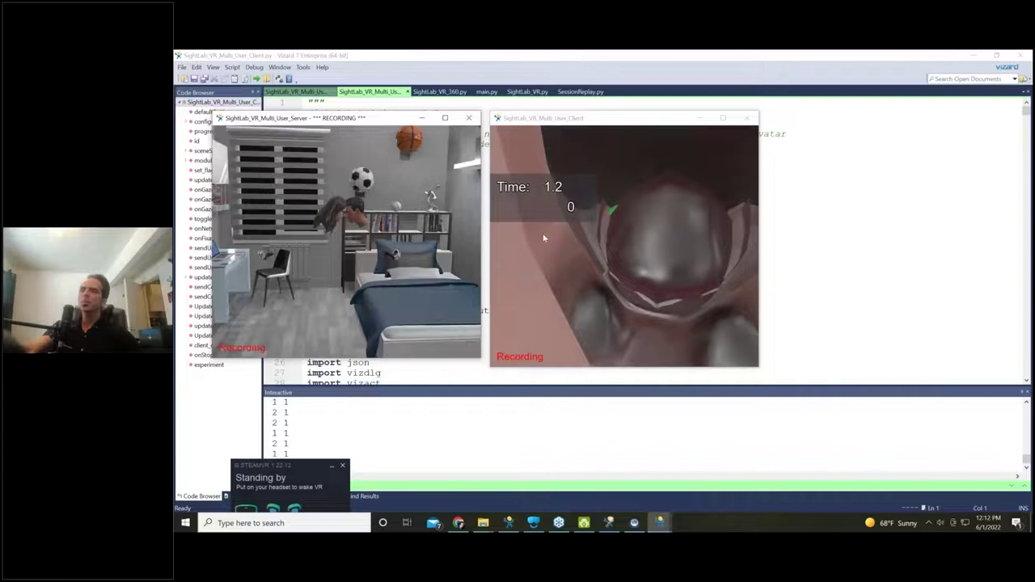
{"action": "key", "text": "alt+Tab"}
{"action": "key", "text": "alt+Tab"}
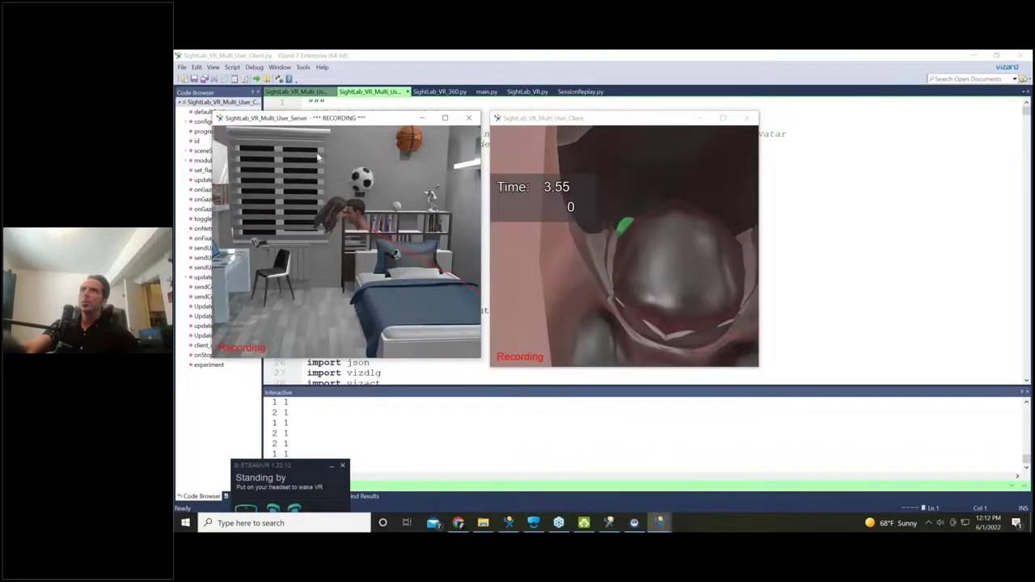
{"action": "left_click", "coordinate": [471, 120]}
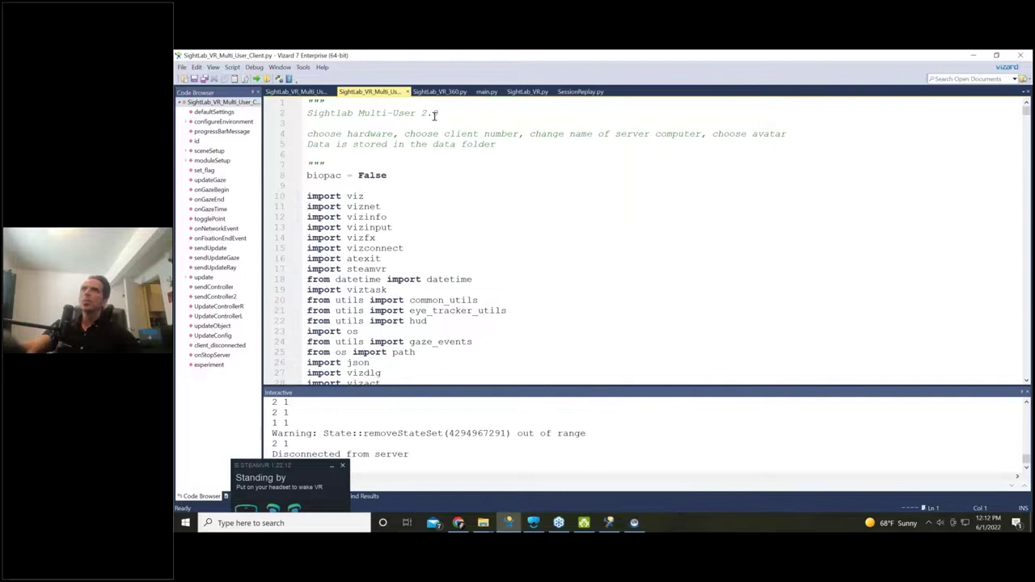
{"action": "right_click", "coordinate": [386, 94]}
{"action": "left_click", "coordinate": [441, 149]}
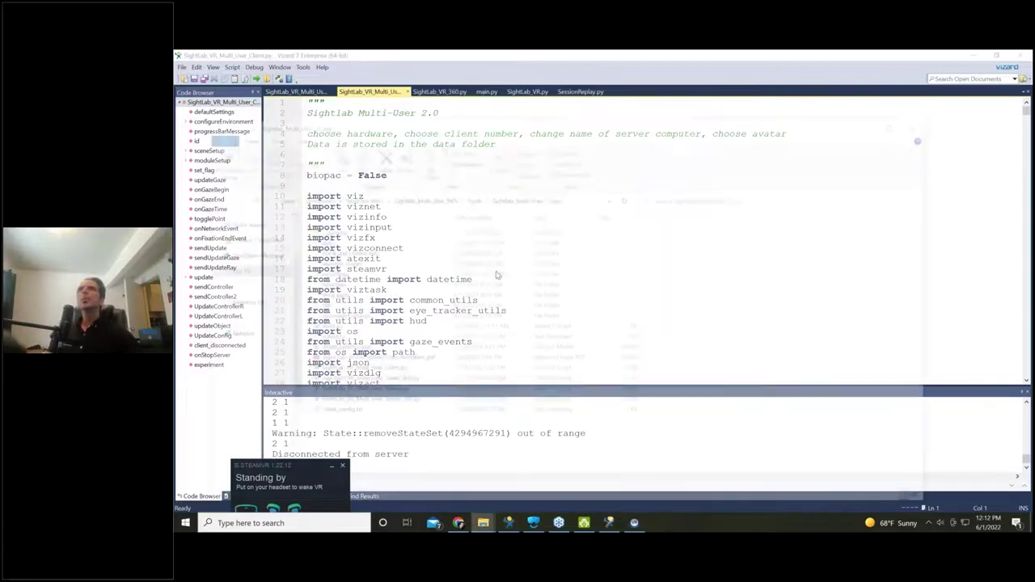
{"action": "double_click", "coordinate": [349, 274]}
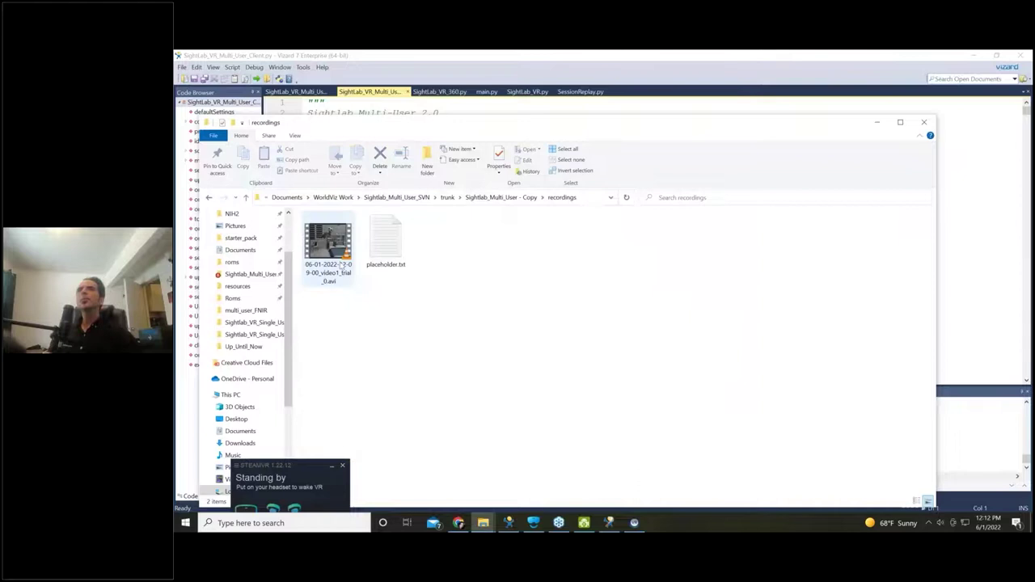
{"action": "double_click", "coordinate": [340, 266]}
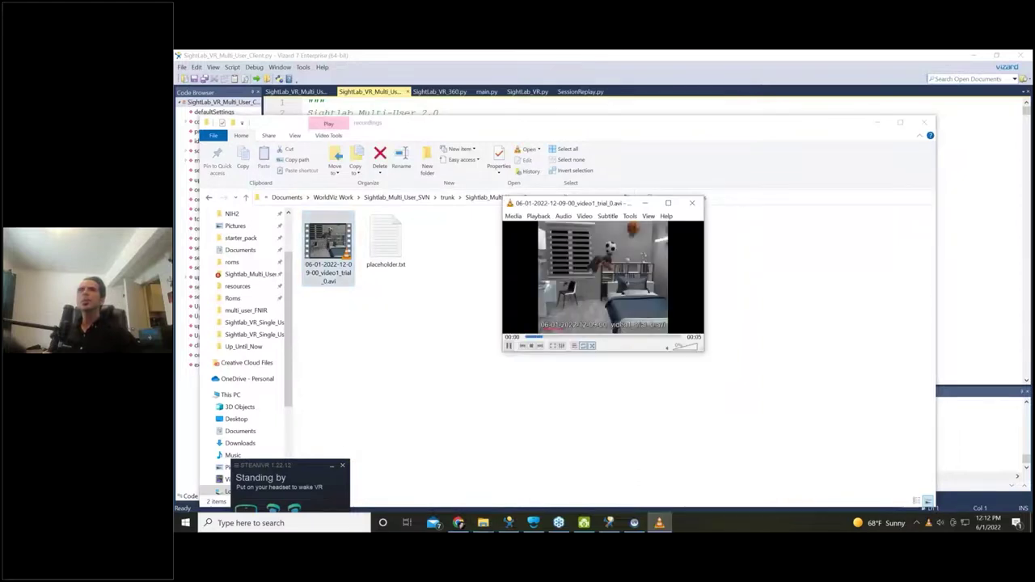
Step: Watch the video full screen, then close VLC and minimize the Explorer window
{"action": "left_click", "coordinate": [668, 202]}
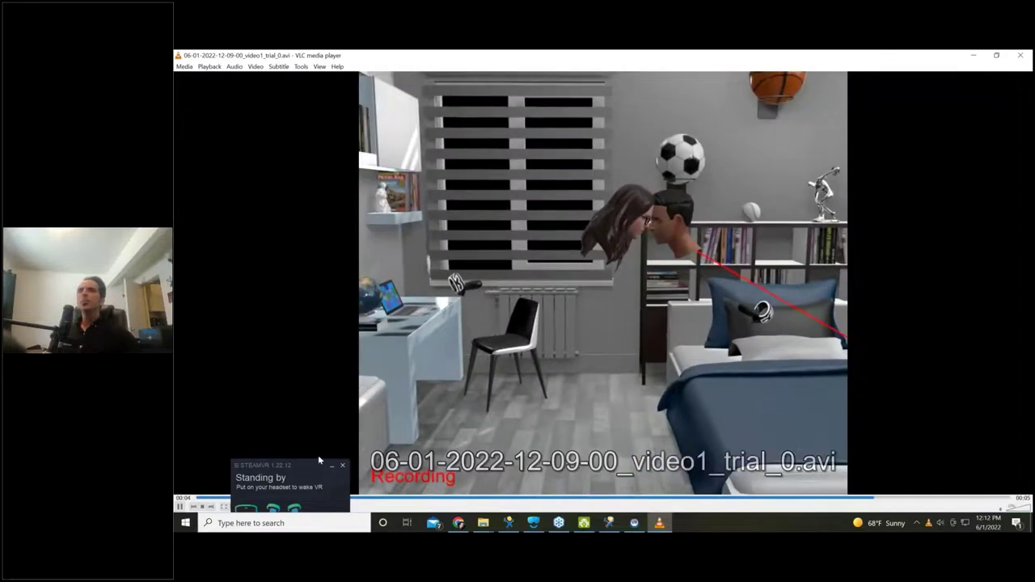
{"action": "left_click", "coordinate": [342, 466]}
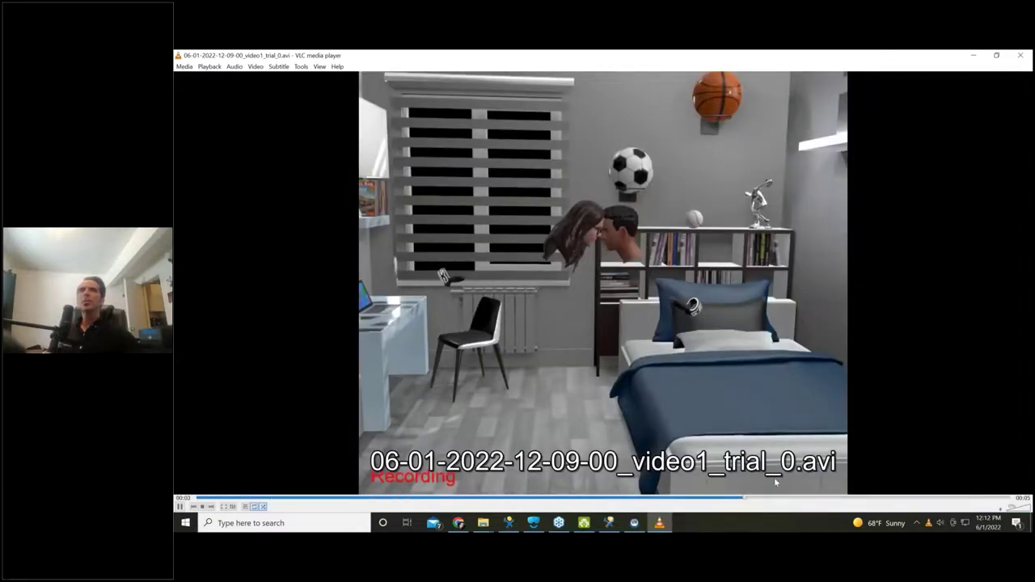
{"action": "left_click", "coordinate": [397, 502]}
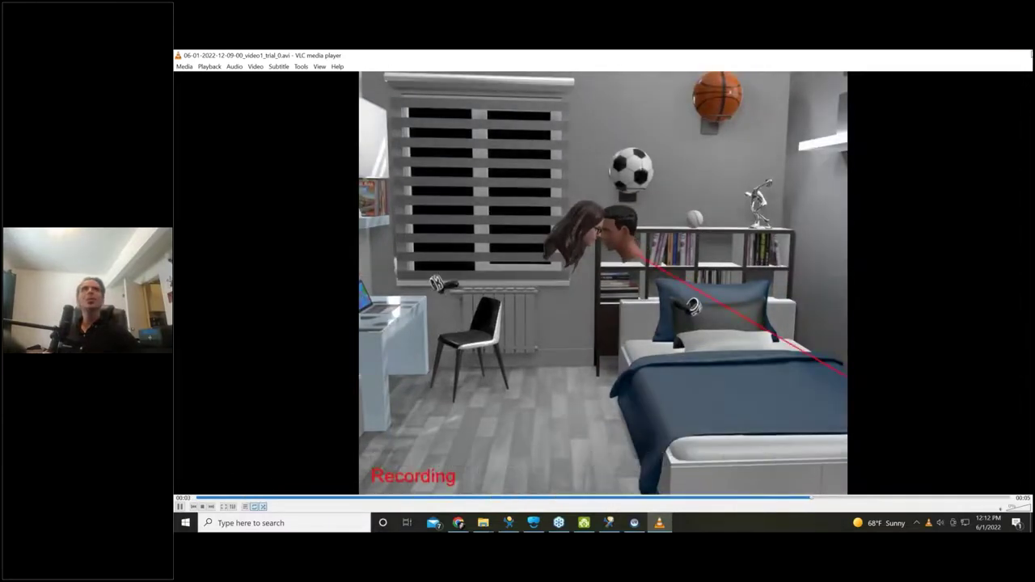
{"action": "left_click", "coordinate": [1020, 55]}
{"action": "left_click_drag", "start_coordinate": [646, 127], "coordinate": [525, 277]}
{"action": "left_click", "coordinate": [759, 274]}
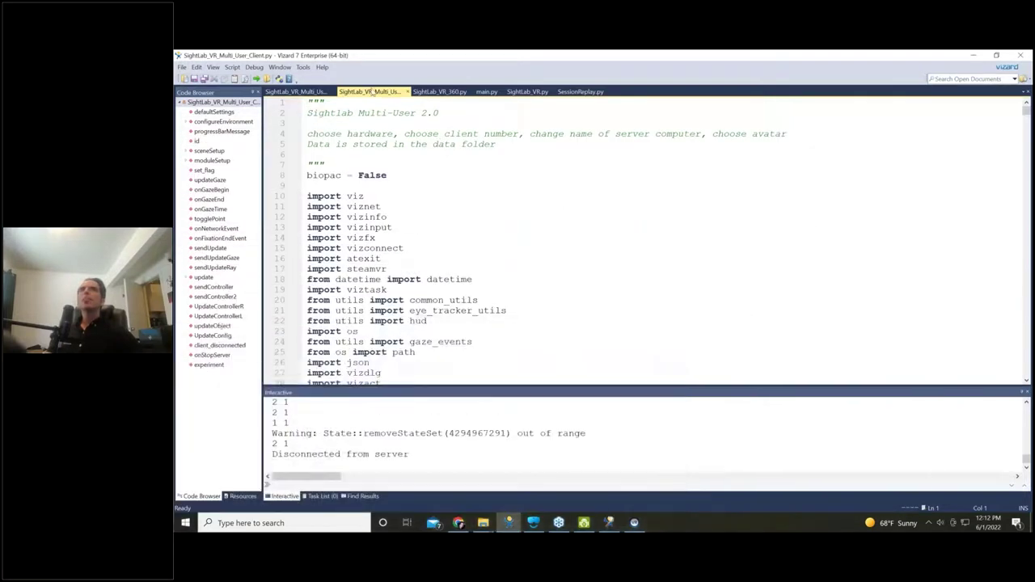
Step: Launch SightLab_VR_Multi_User_Server_360.py from the script's folder, then return to the Vizard editor
{"action": "right_click", "coordinate": [374, 91]}
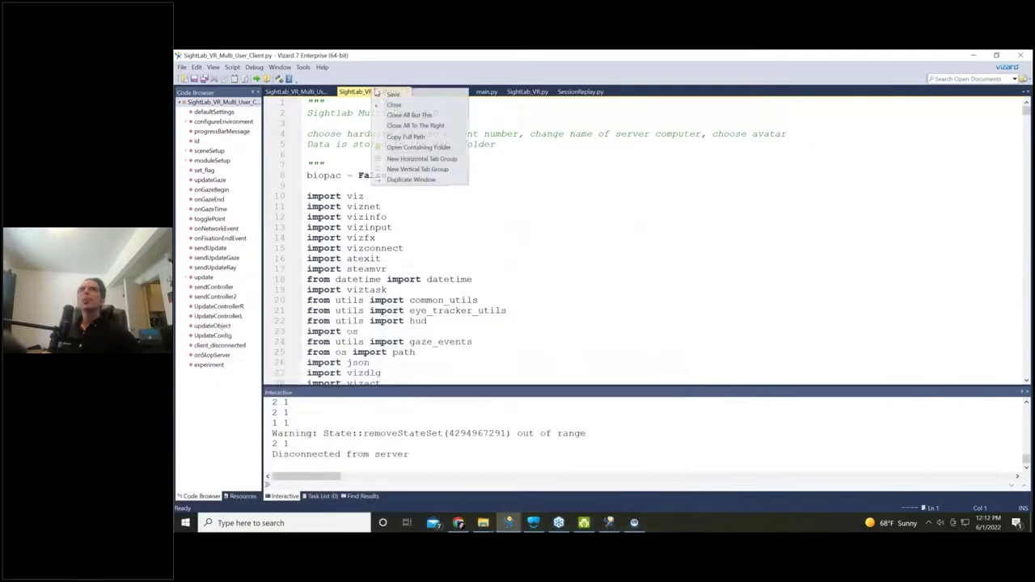
{"action": "left_click", "coordinate": [408, 148]}
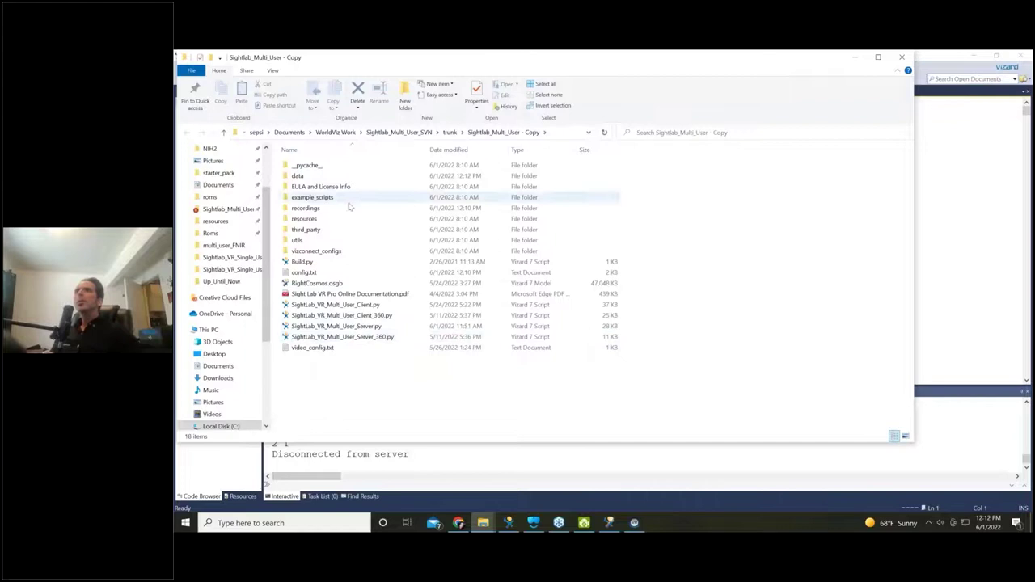
{"action": "left_click", "coordinate": [341, 338]}
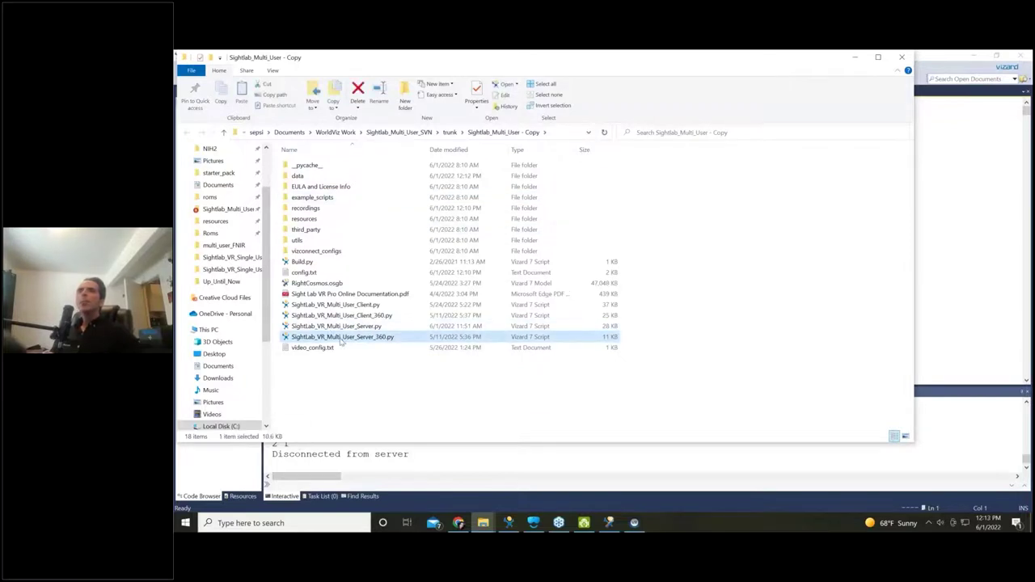
{"action": "double_click", "coordinate": [341, 336]}
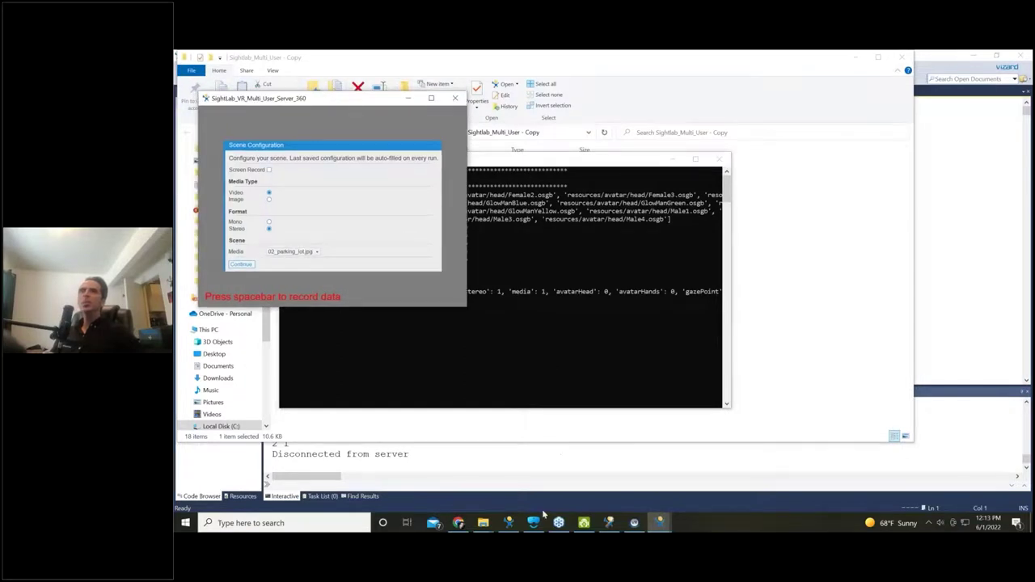
{"action": "left_click", "coordinate": [509, 522]}
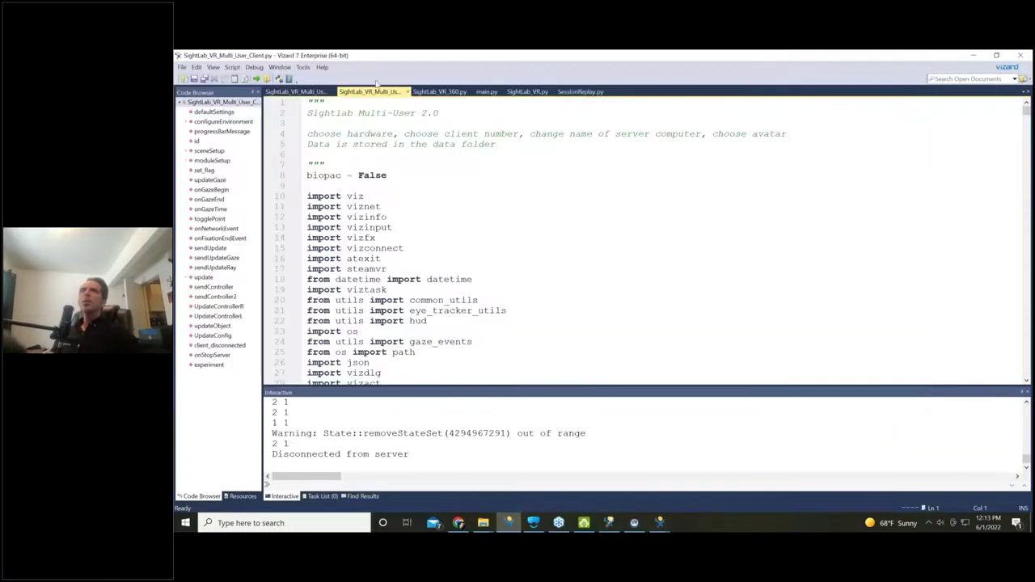
Step: Drag Sightlab_VR_Multi_User_Client_360.py from its folder into the Vizard editor
{"action": "right_click", "coordinate": [368, 95]}
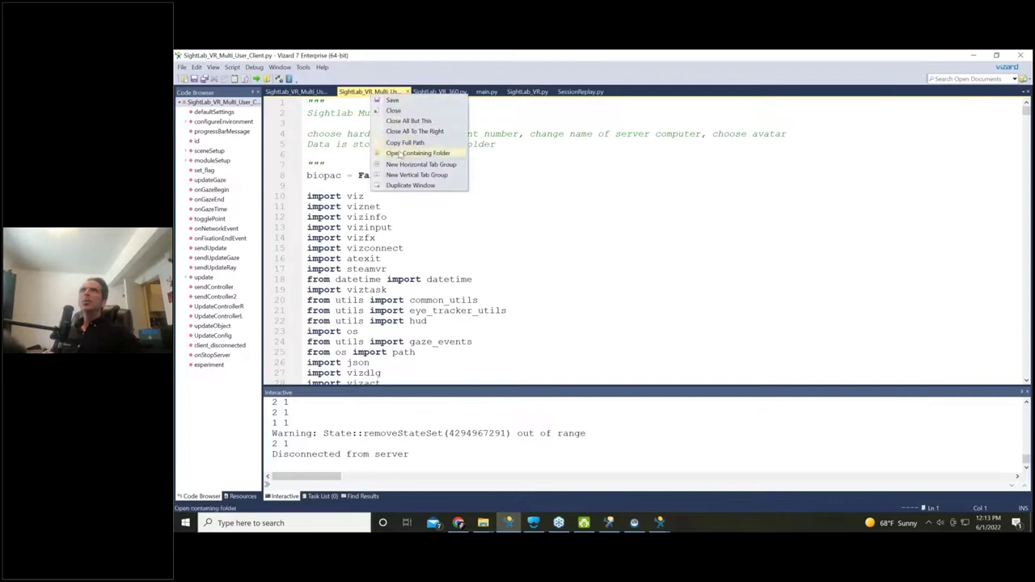
{"action": "left_click", "coordinate": [399, 153]}
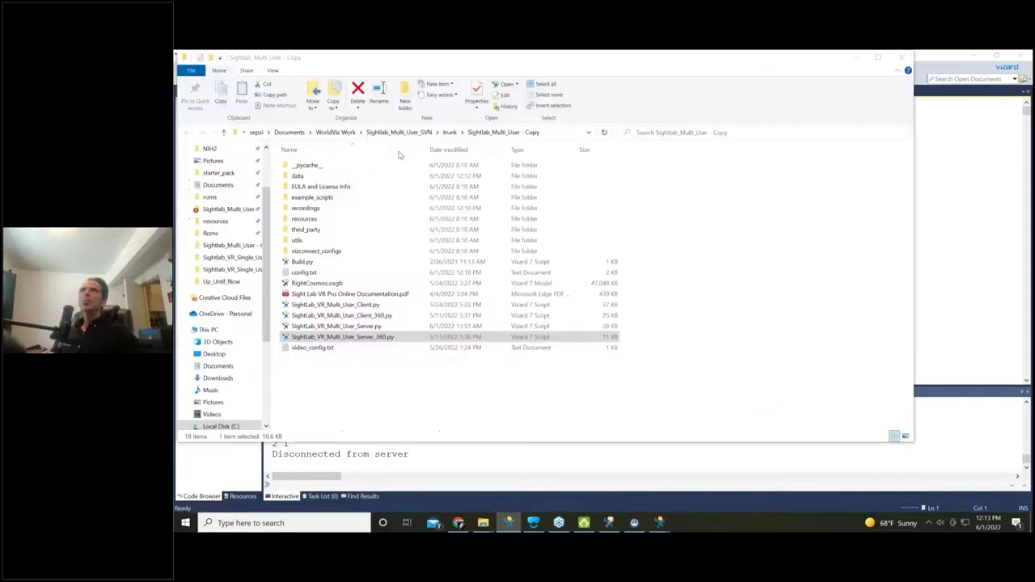
{"action": "left_click", "coordinate": [380, 315]}
{"action": "left_click_drag", "start_coordinate": [571, 62], "coordinate": [481, 202]}
{"action": "left_click_drag", "start_coordinate": [271, 456], "coordinate": [507, 173]}
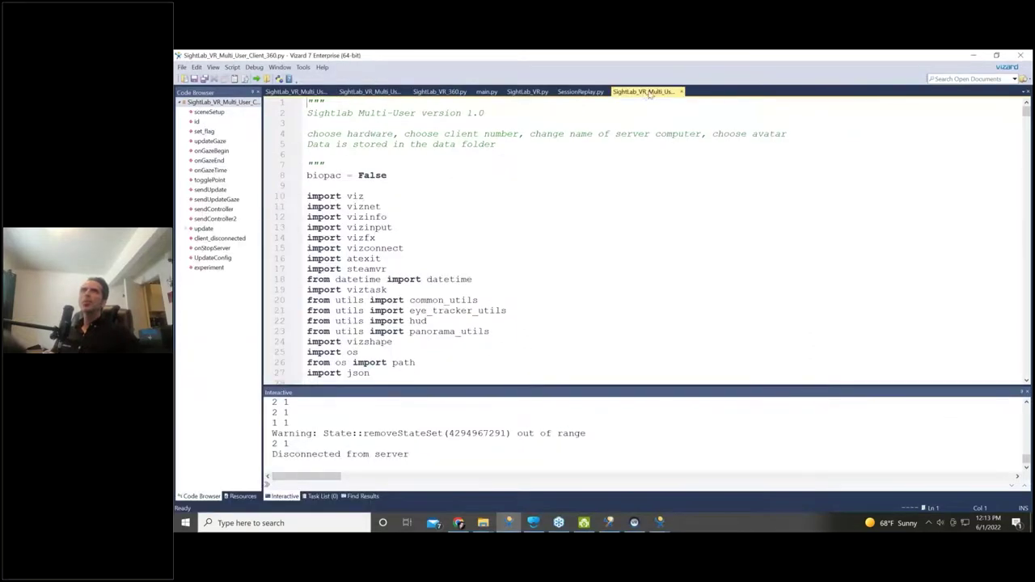
Step: Start the 360 client on Desktop, connecting with the pasted server name and chosen avatar
{"action": "left_click_drag", "start_coordinate": [649, 94], "coordinate": [437, 96]}
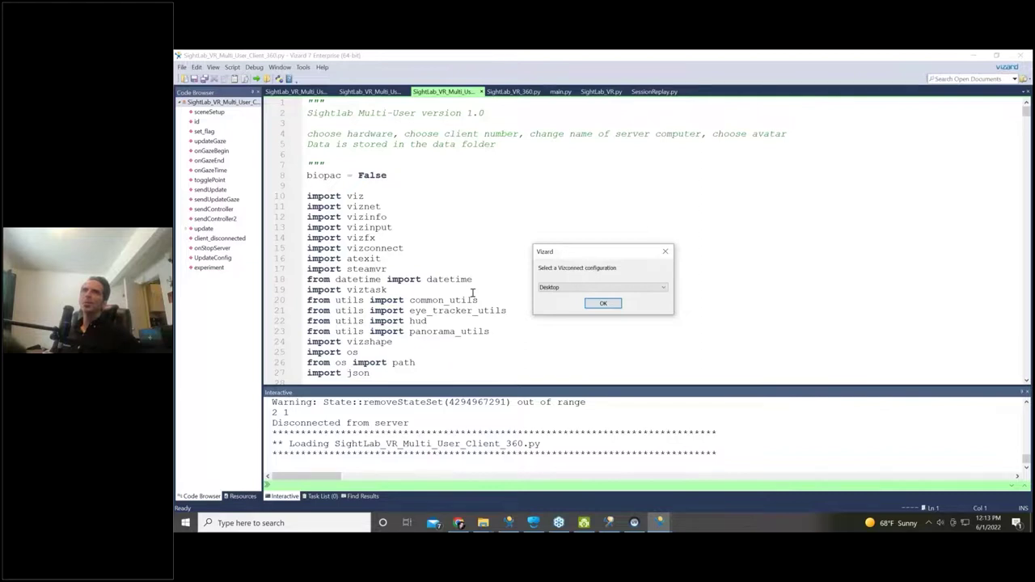
{"action": "left_click", "coordinate": [602, 303]}
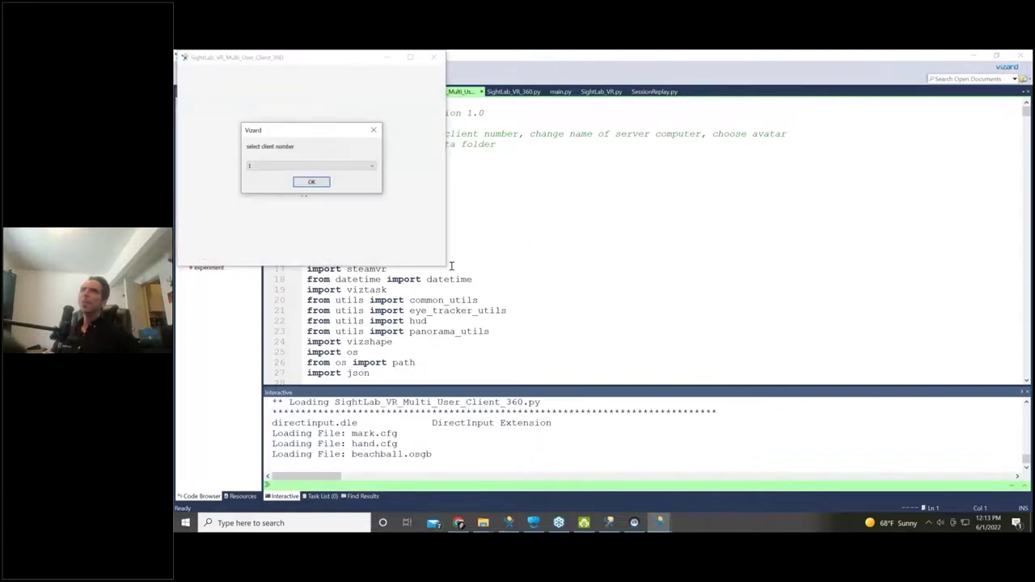
{"action": "left_click", "coordinate": [311, 182]}
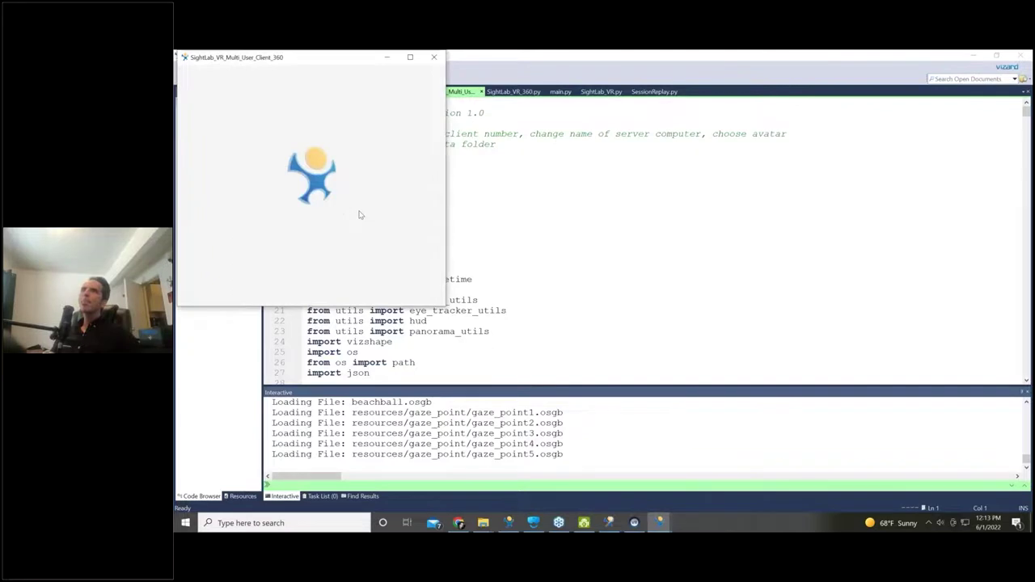
{"action": "key", "text": "super+v"}
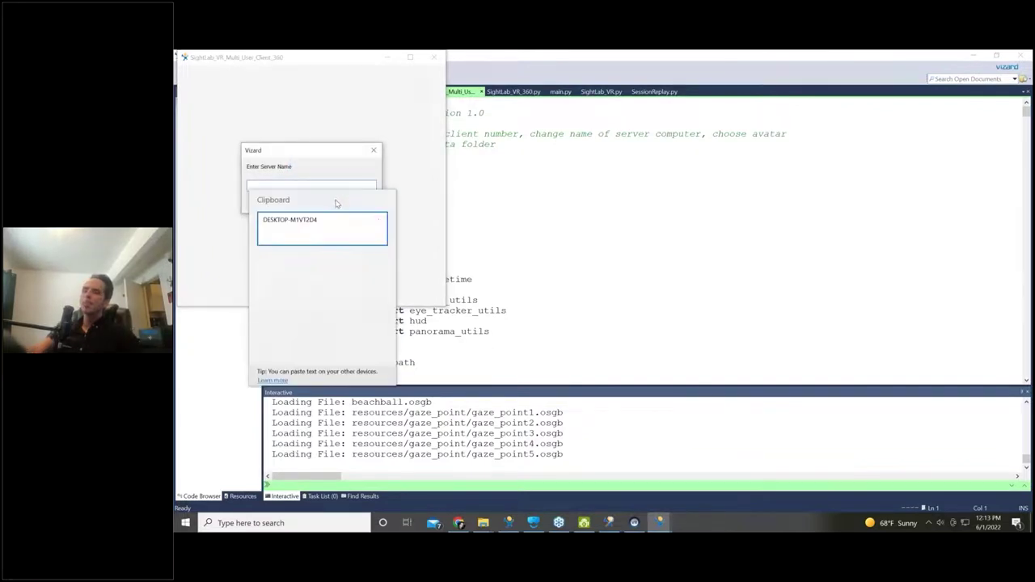
{"action": "left_click", "coordinate": [319, 224]}
{"action": "left_click", "coordinate": [315, 203]}
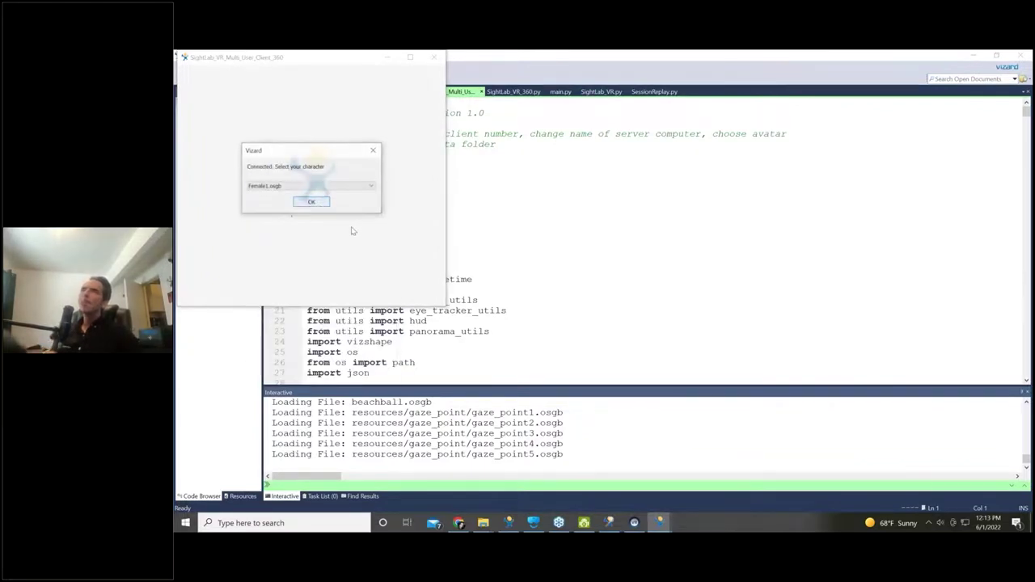
{"action": "left_click", "coordinate": [317, 203]}
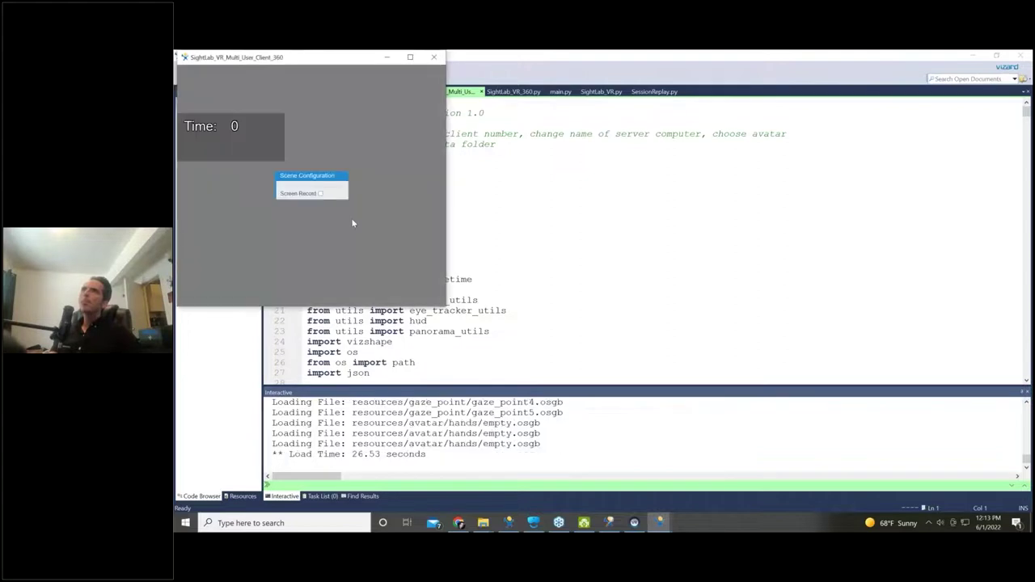
Step: Move the client aside and bring forward the server's Scene Configuration showing 02_parking_lot.jpg
{"action": "left_click_drag", "start_coordinate": [321, 62], "coordinate": [597, 152]}
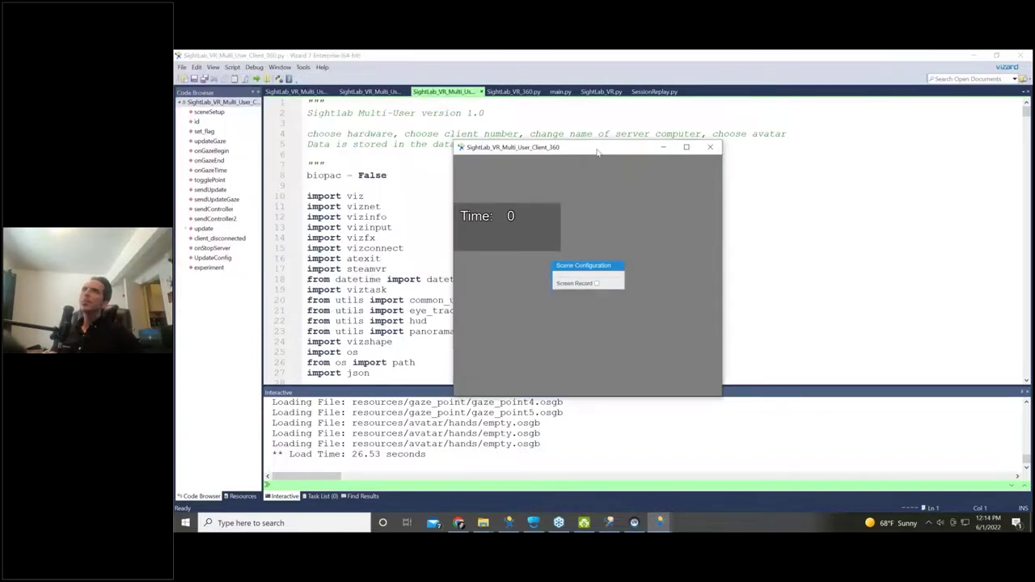
{"action": "left_click", "coordinate": [660, 522]}
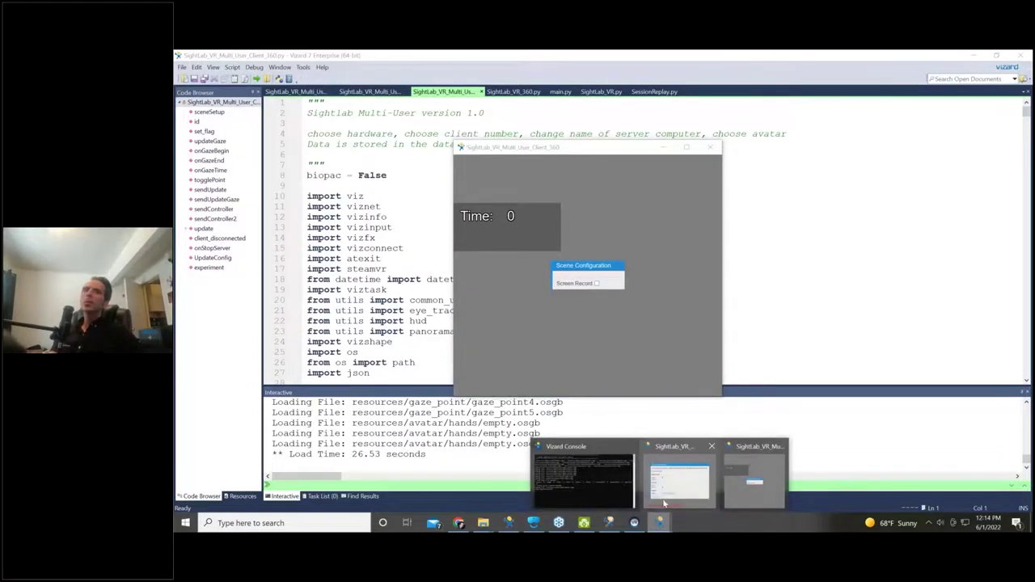
{"action": "left_click", "coordinate": [664, 503]}
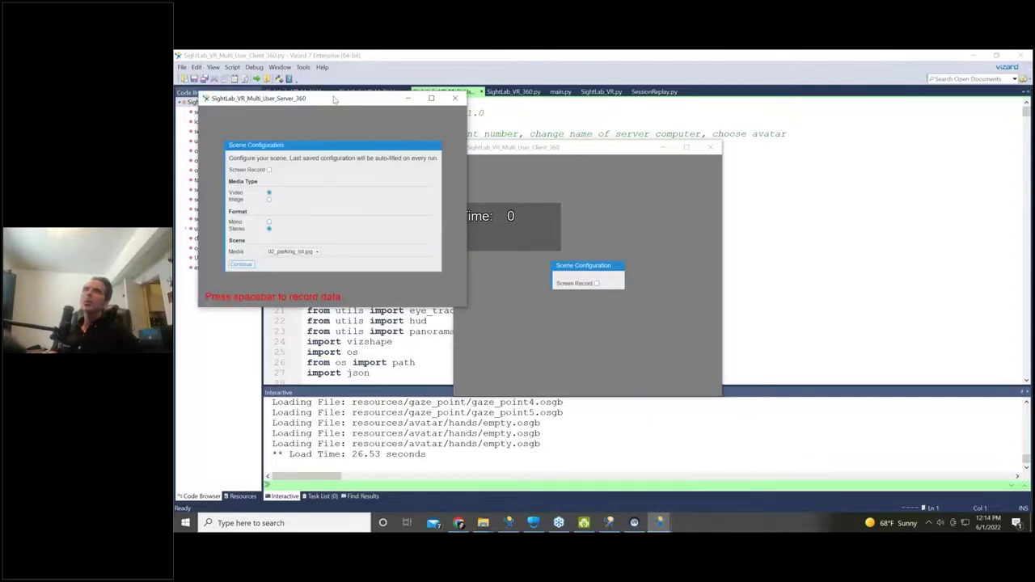
{"action": "left_click_drag", "start_coordinate": [328, 92], "coordinate": [320, 98]}
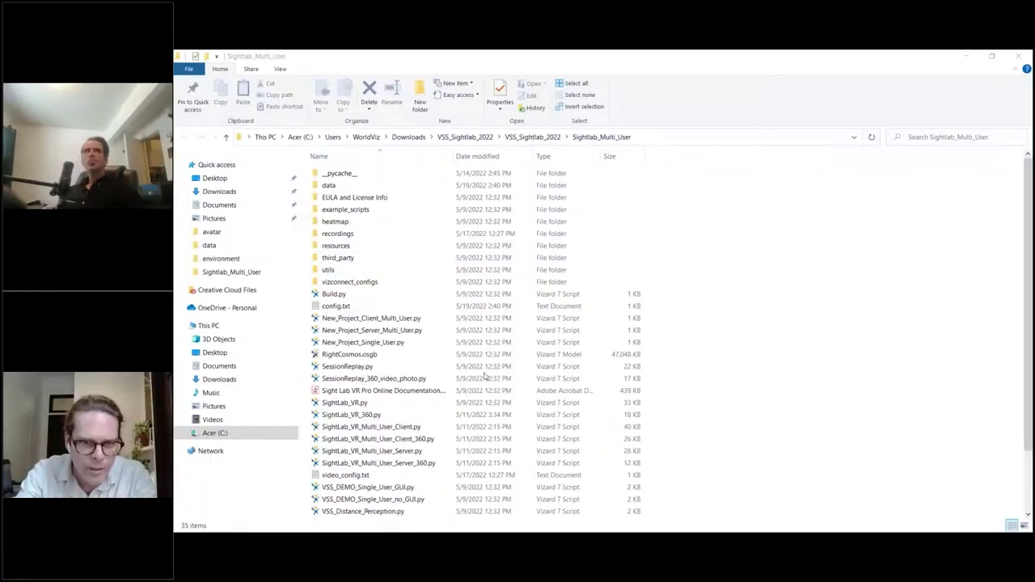
Step: Launch SightLab_VR_360.py on Desktop with Havasu.jpg kept as the scene media
{"action": "double_click", "coordinate": [380, 415]}
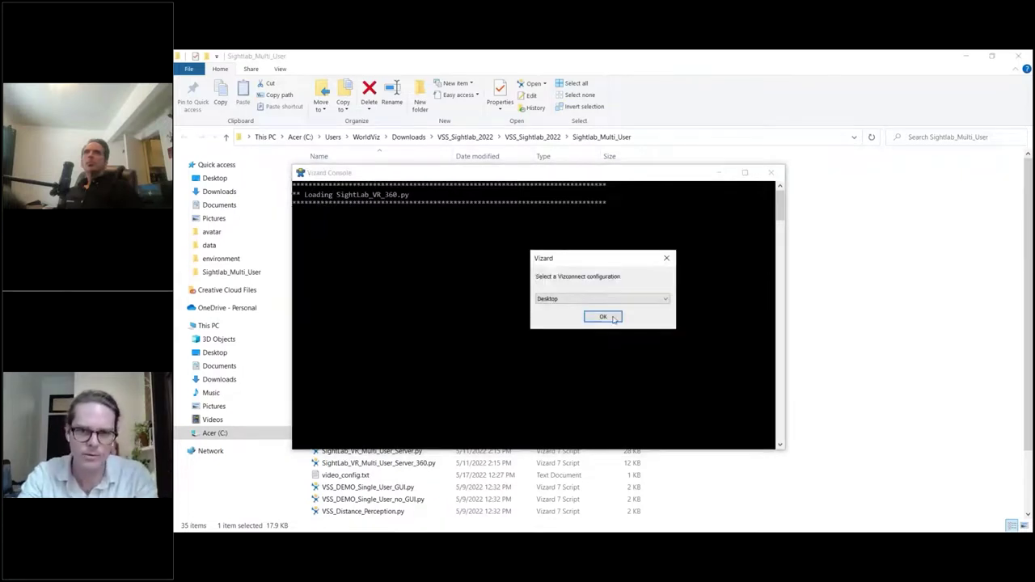
{"action": "left_click", "coordinate": [602, 316]}
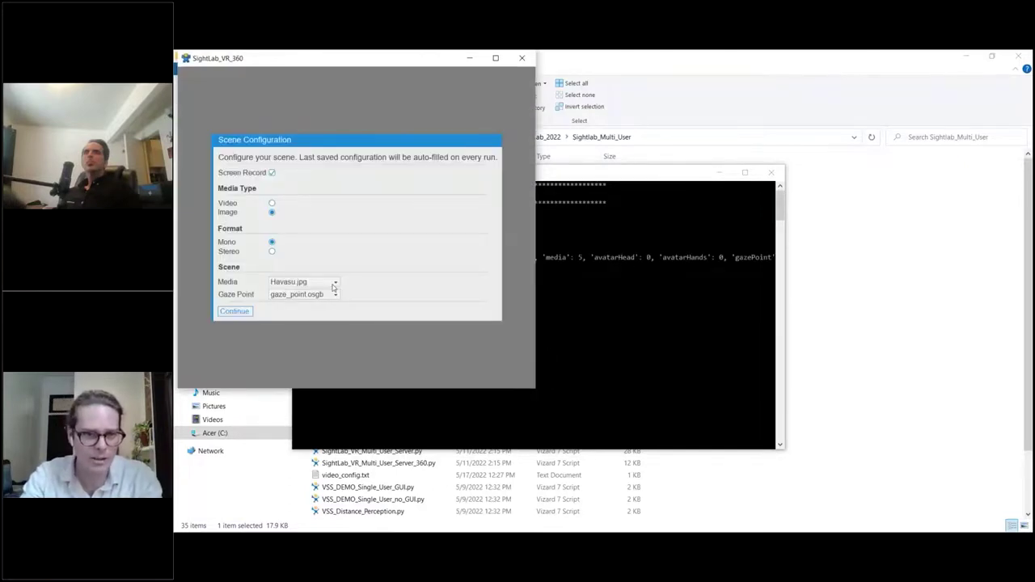
{"action": "left_click", "coordinate": [332, 287]}
{"action": "left_click", "coordinate": [326, 341]}
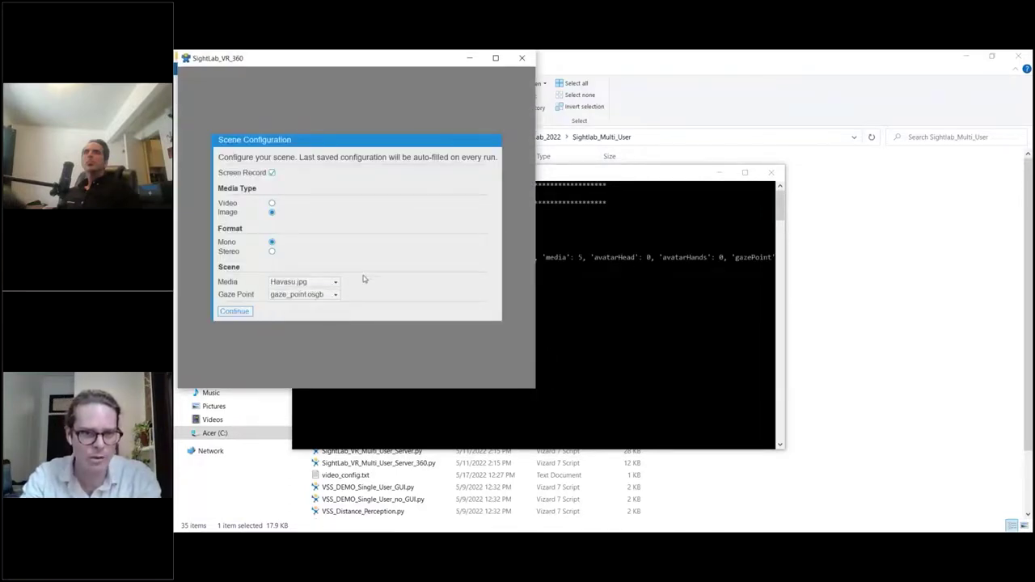
{"action": "left_click", "coordinate": [234, 312]}
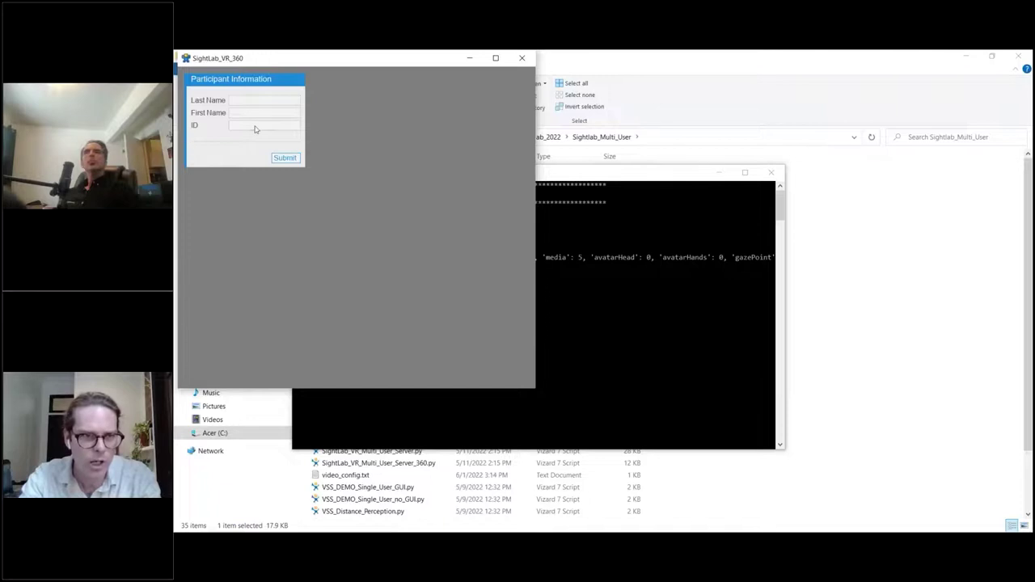
Step: Enter a participant ID, record about 13 seconds of gaze, then close the session
{"action": "left_click", "coordinate": [255, 127]}
{"action": "type", "text": "V-VSS"}
{"action": "left_click", "coordinate": [293, 157]}
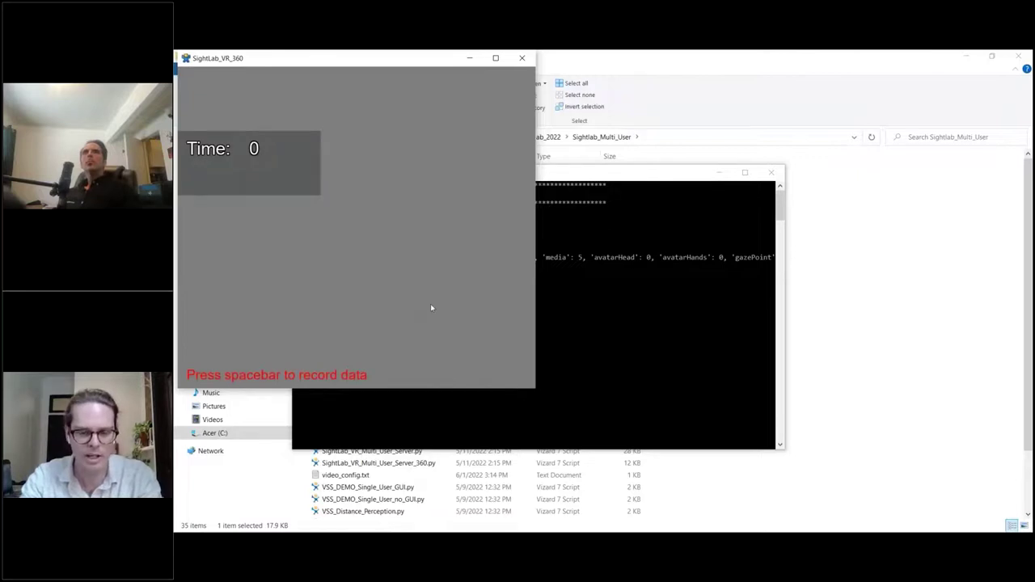
{"action": "key", "text": "space"}
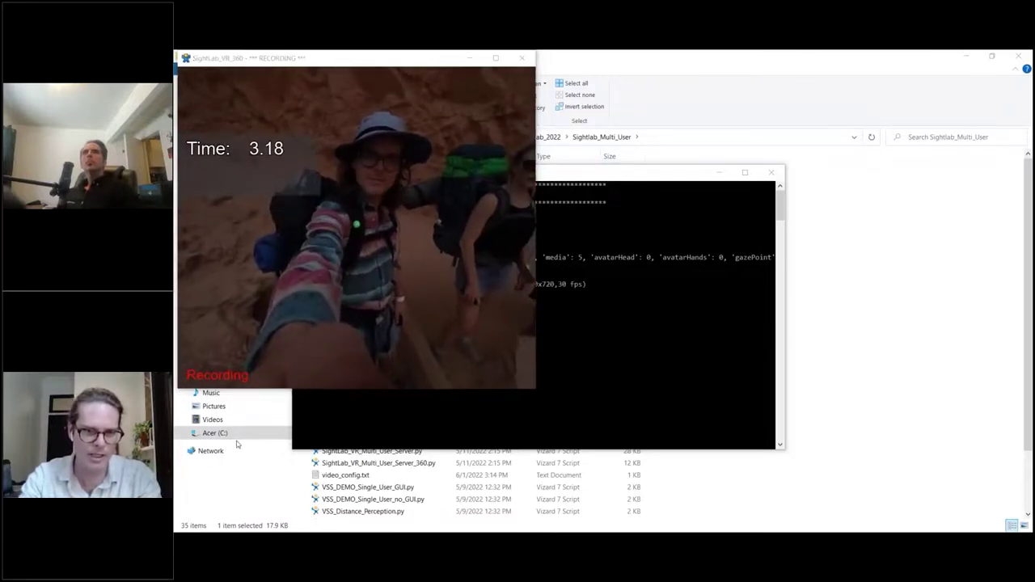
{"action": "left_click", "coordinate": [474, 215]}
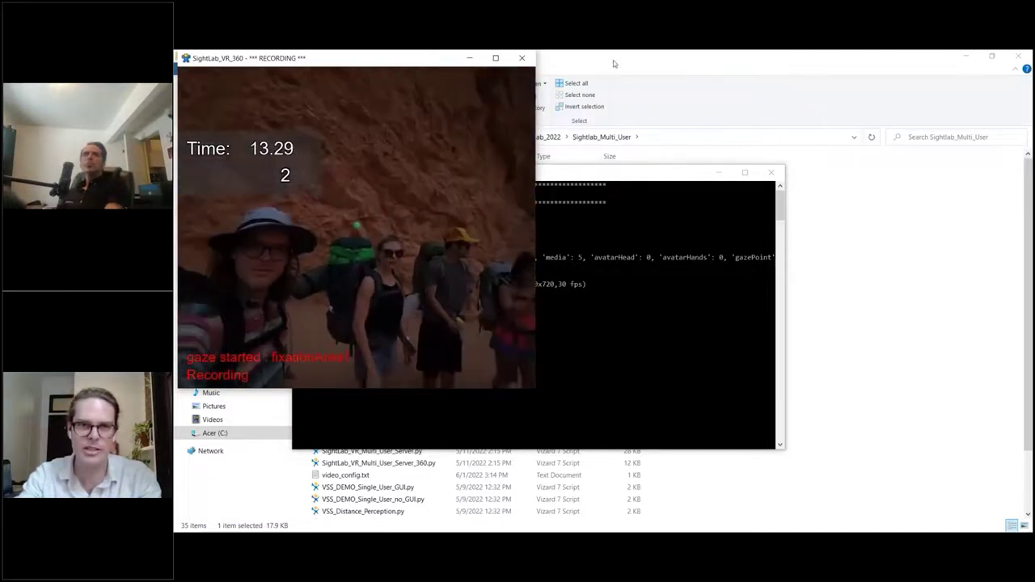
{"action": "left_click", "coordinate": [522, 58]}
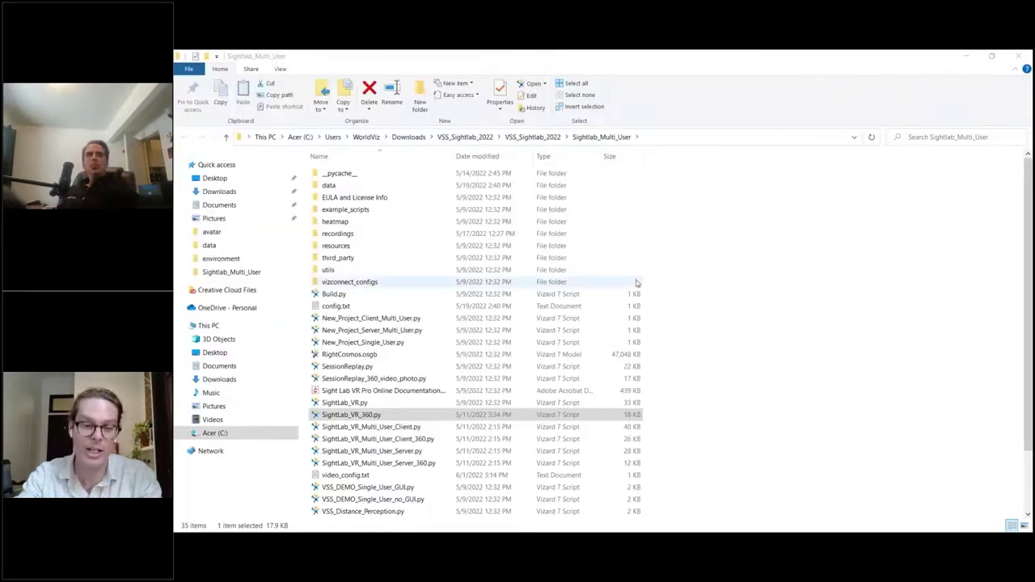
Step: Open SightLab_VR_360.py from File Explorer in the Vizard editor via Edit
{"action": "left_click", "coordinate": [380, 416]}
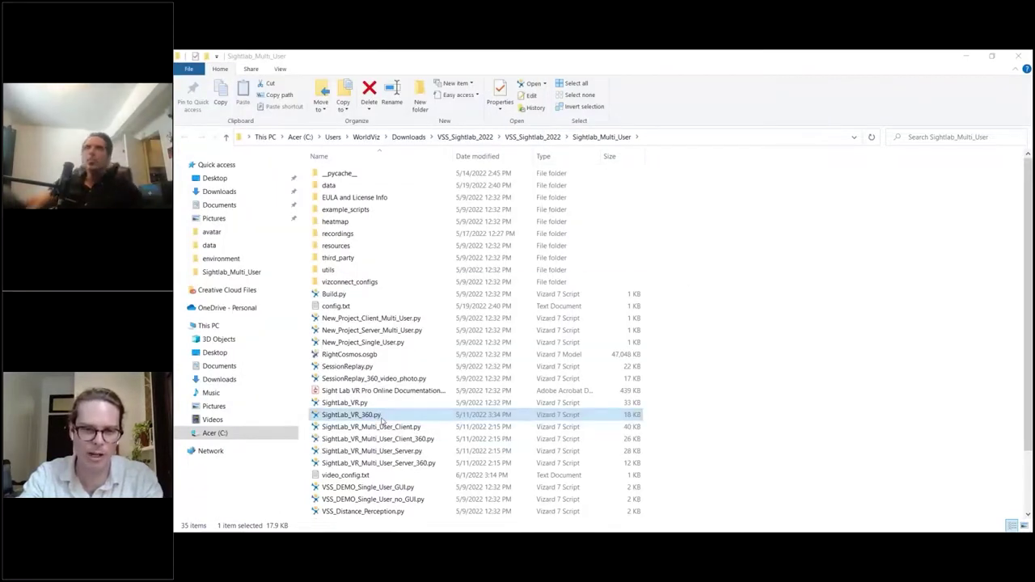
{"action": "right_click", "coordinate": [382, 418]}
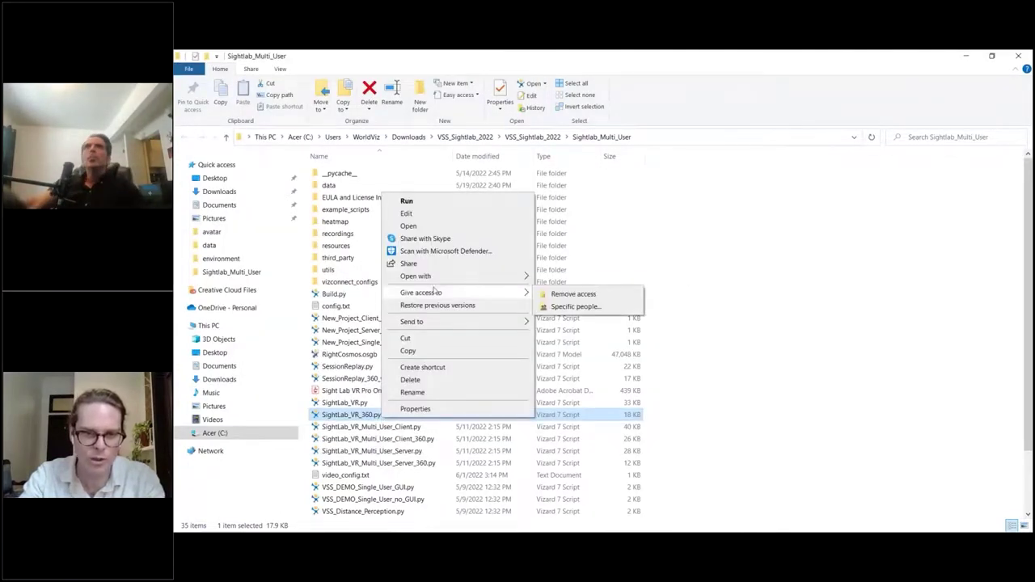
{"action": "left_click", "coordinate": [407, 214]}
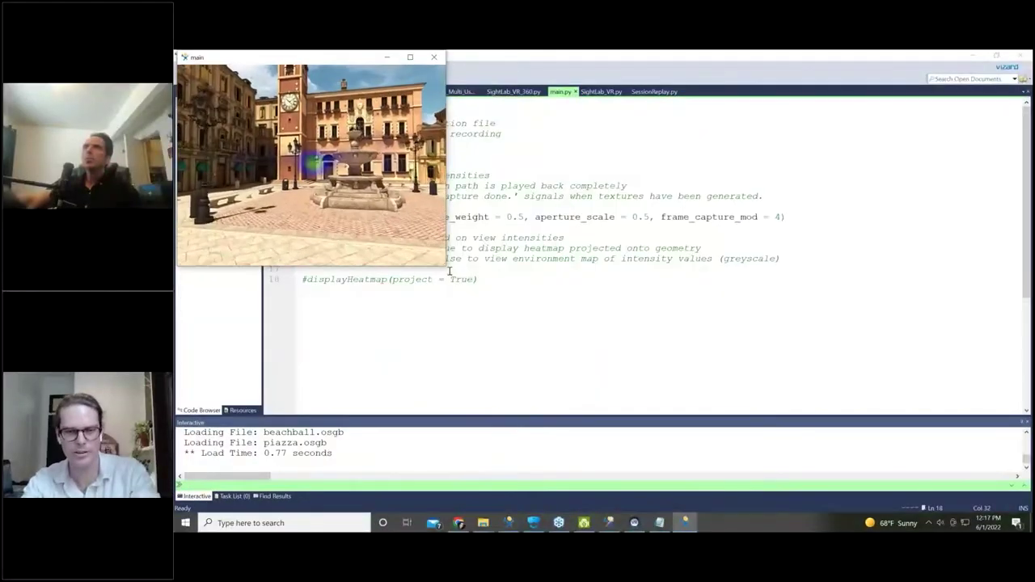
Step: Close the piazza playback after intensity capture and bring up 3_360_video_photo_tracking_data.txt
{"action": "left_click_drag", "start_coordinate": [492, 294], "coordinate": [593, 381]}
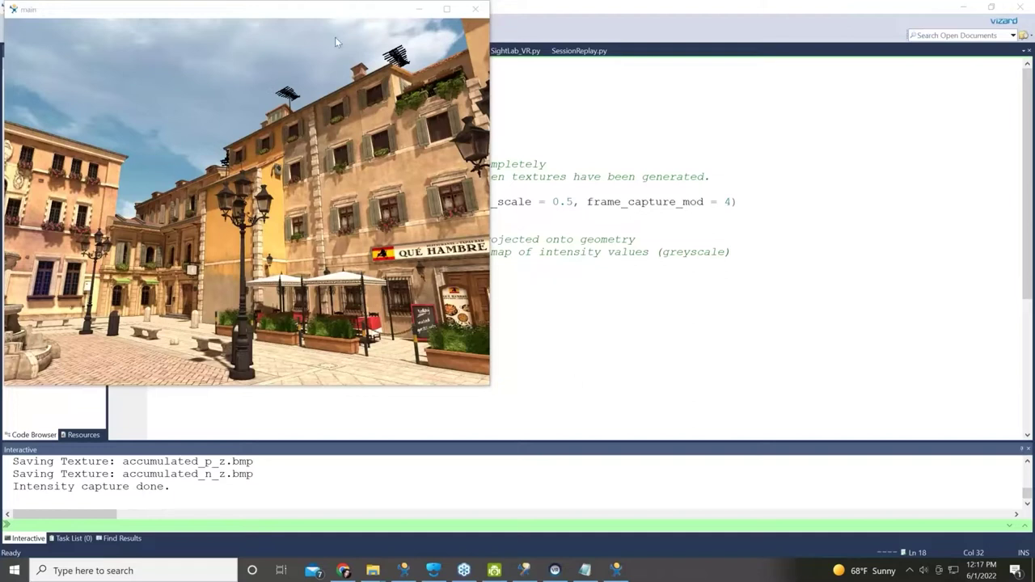
{"action": "left_click_drag", "start_coordinate": [336, 14], "coordinate": [339, 39]}
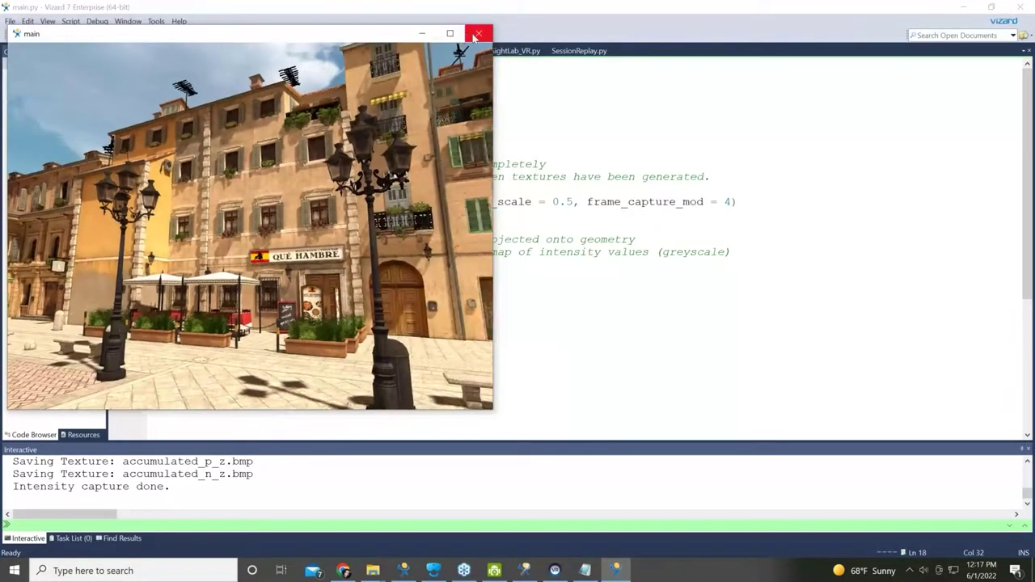
{"action": "left_click", "coordinate": [477, 34]}
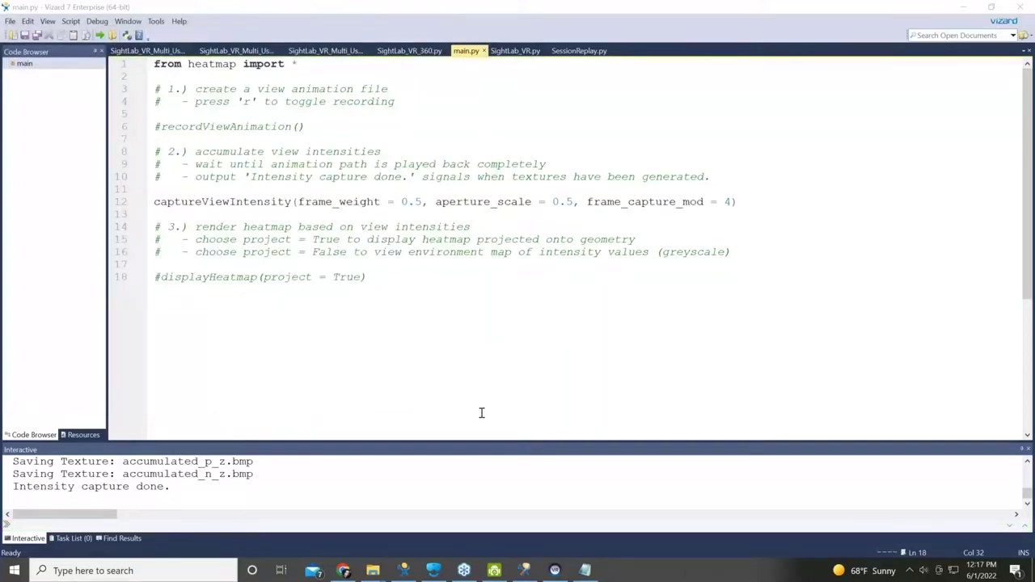
{"action": "left_click", "coordinate": [584, 570]}
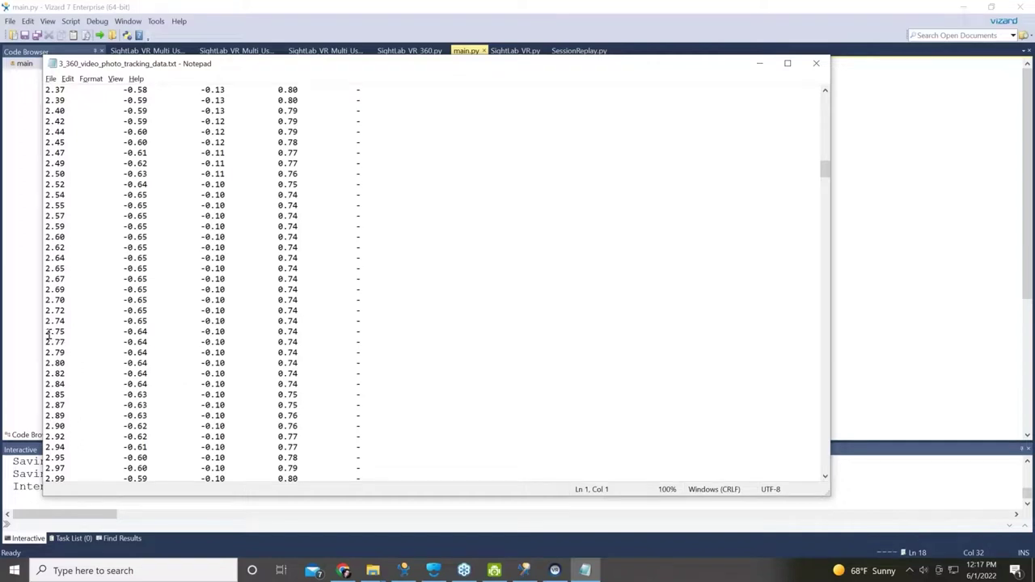
Step: Look over the 2.75 row's gaze values, then move Notepad aside and minimize it
{"action": "left_click_drag", "start_coordinate": [46, 332], "coordinate": [56, 336]}
{"action": "left_click_drag", "start_coordinate": [121, 332], "coordinate": [298, 332]}
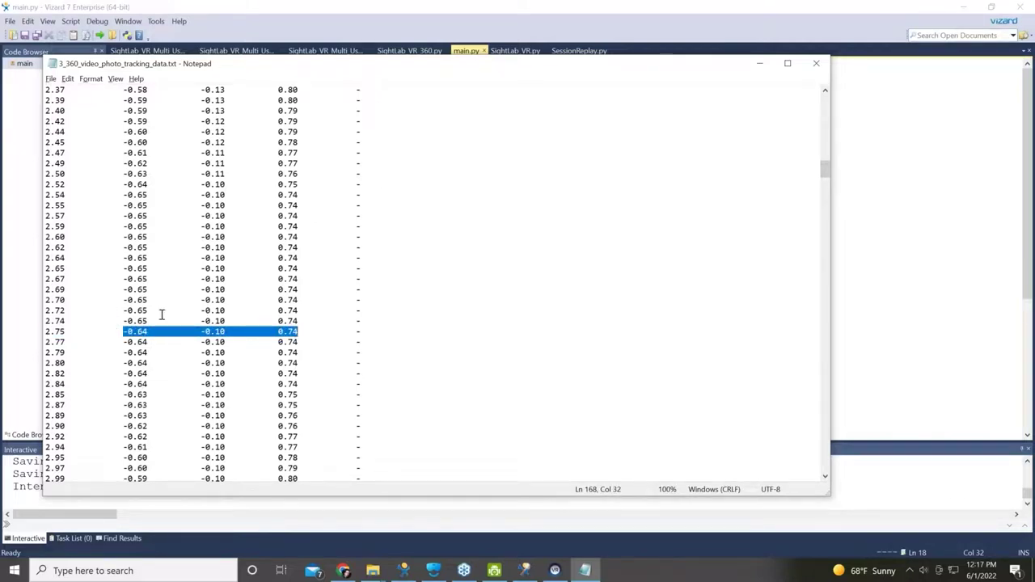
{"action": "left_click", "coordinate": [199, 331]}
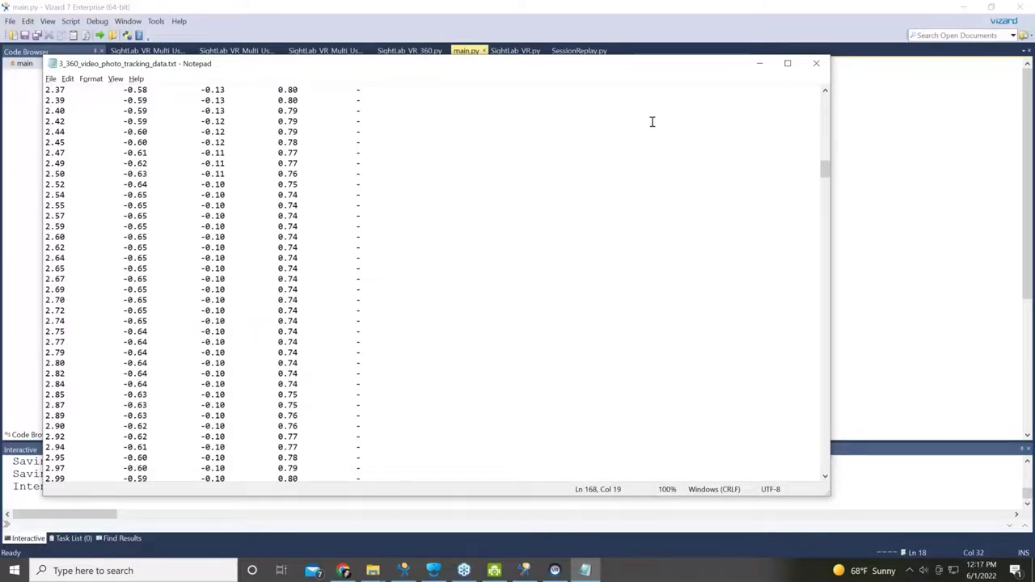
{"action": "left_click_drag", "start_coordinate": [655, 69], "coordinate": [677, 227]}
{"action": "left_click", "coordinate": [667, 219]}
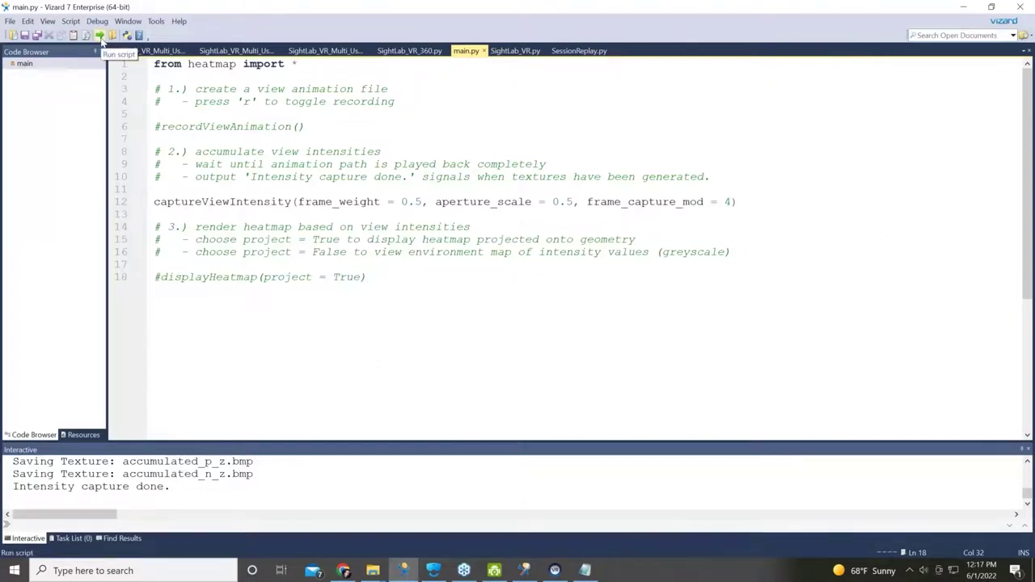
Step: Run the intensity capture, then comment out captureViewIntensity and uncomment displayHeatmap
{"action": "left_click", "coordinate": [100, 36]}
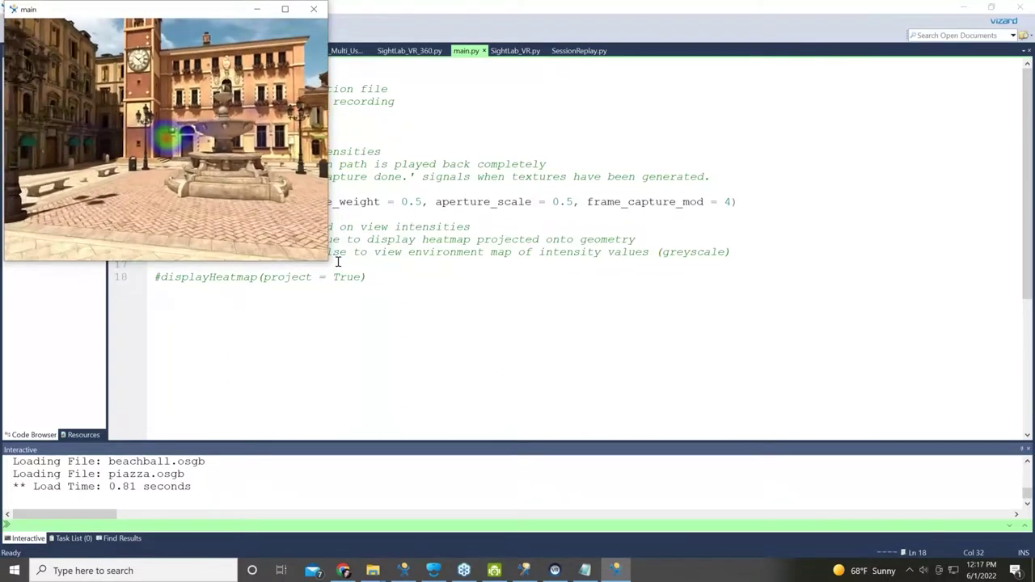
{"action": "left_click", "coordinate": [264, 201]}
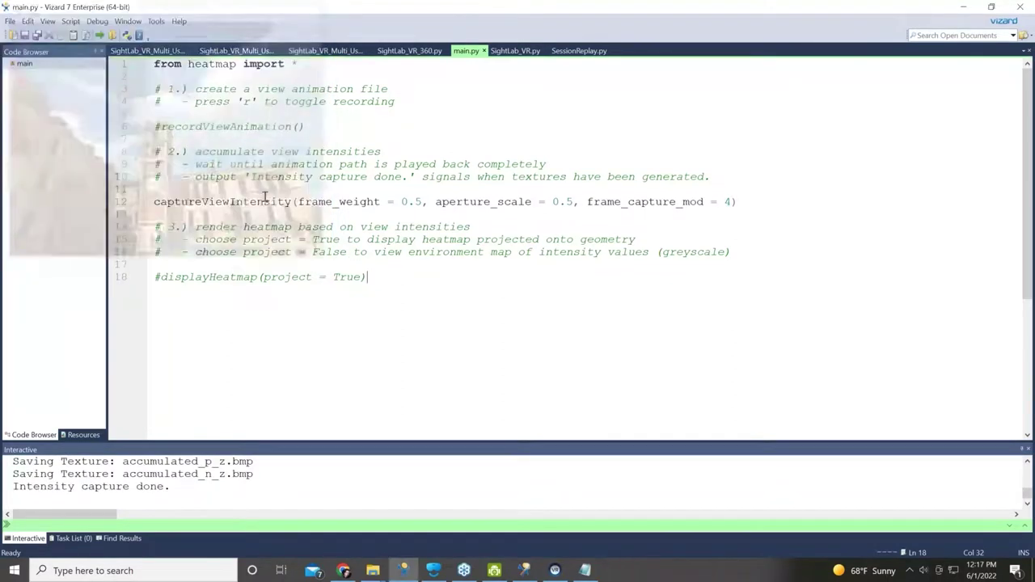
{"action": "triple_click", "coordinate": [263, 200]}
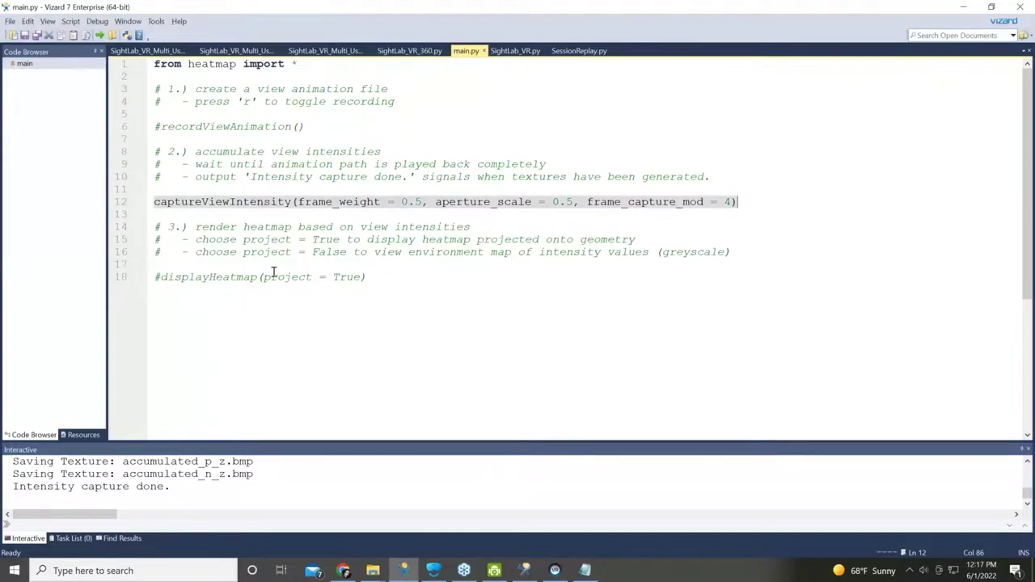
{"action": "left_click", "coordinate": [267, 208]}
{"action": "key", "text": "alt+3"}
{"action": "left_click", "coordinate": [259, 277]}
{"action": "key", "text": "alt+4"}
Step: Run the script in Desktop configuration to view the piazza heatmap, then close the viewer
{"action": "key", "text": "F5"}
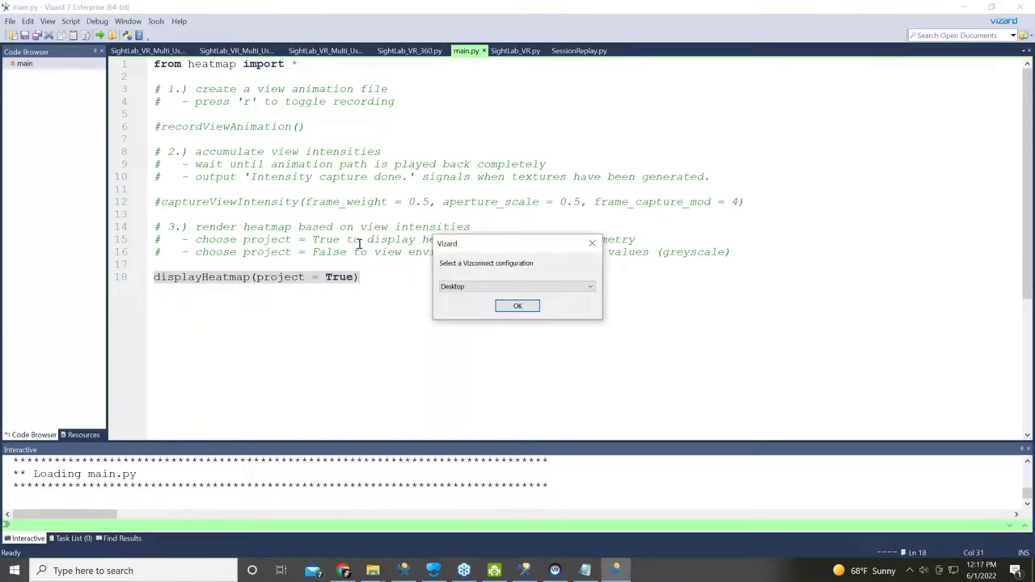
{"action": "left_click", "coordinate": [526, 309]}
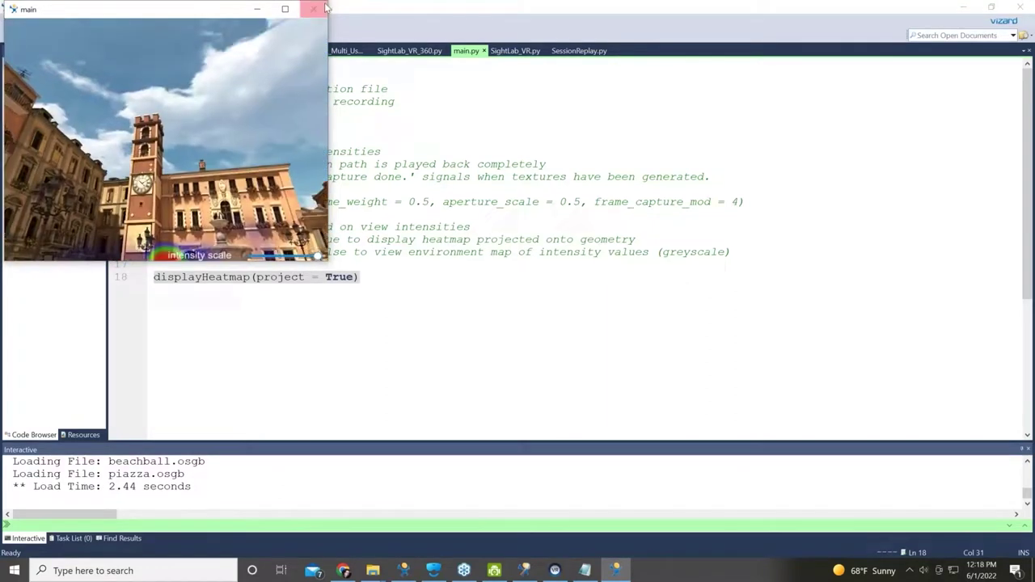
{"action": "key", "text": "Escape"}
Step: Comment out displayHeatmap(project = True) and uncomment recordViewAnimation()
{"action": "type", "text": "#"}
{"action": "left_click", "coordinate": [253, 277]}
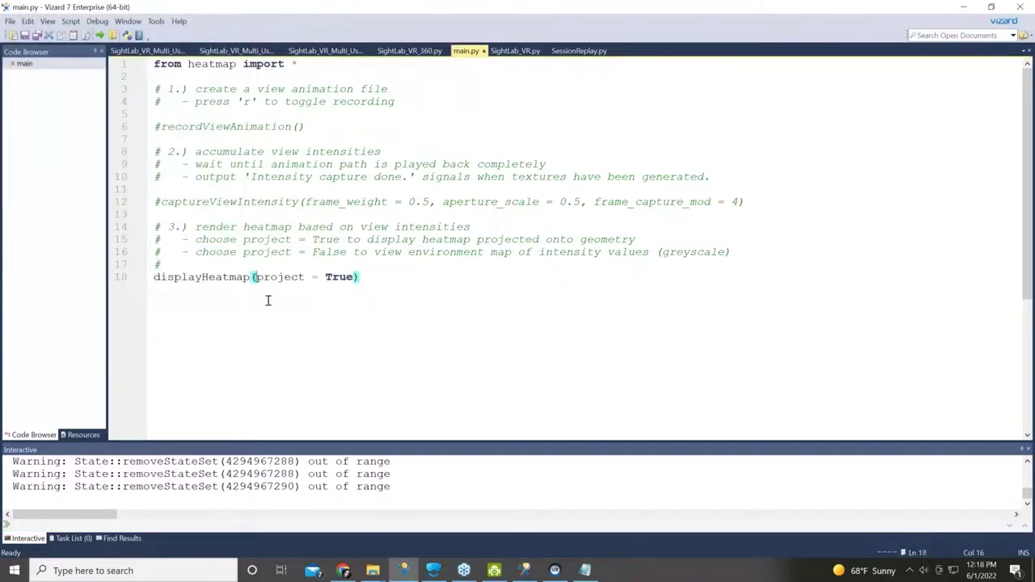
{"action": "triple_click", "coordinate": [266, 300]}
{"action": "key", "text": "alt+3"}
{"action": "left_click", "coordinate": [225, 127]}
{"action": "triple_click", "coordinate": [225, 129]}
{"action": "key", "text": "alt+4"}
{"action": "left_click", "coordinate": [442, 276]}
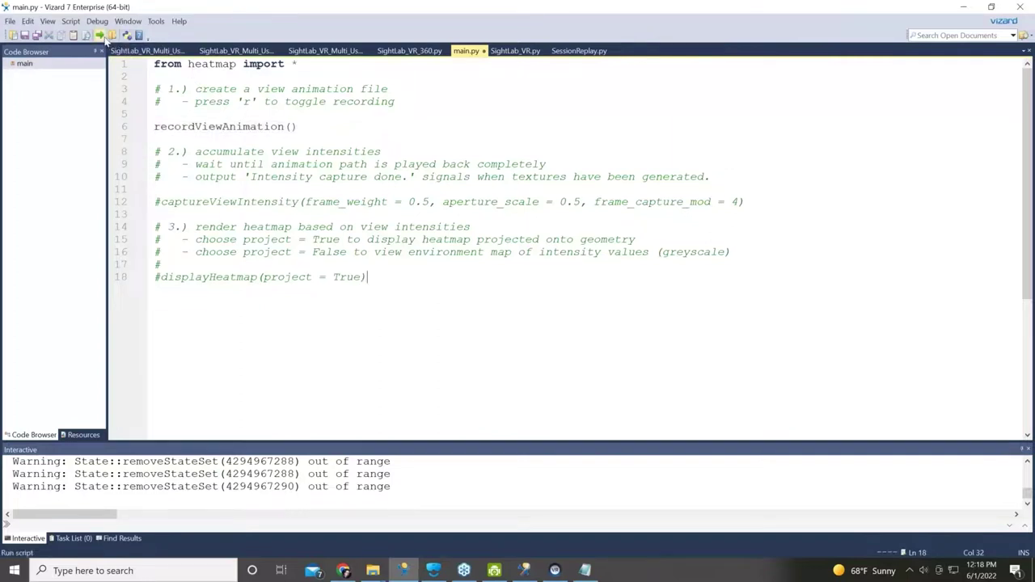
Step: Record a look-around of the piazza toward the fountain and clock tower, saved to test_animation.txt
{"action": "left_click", "coordinate": [100, 36]}
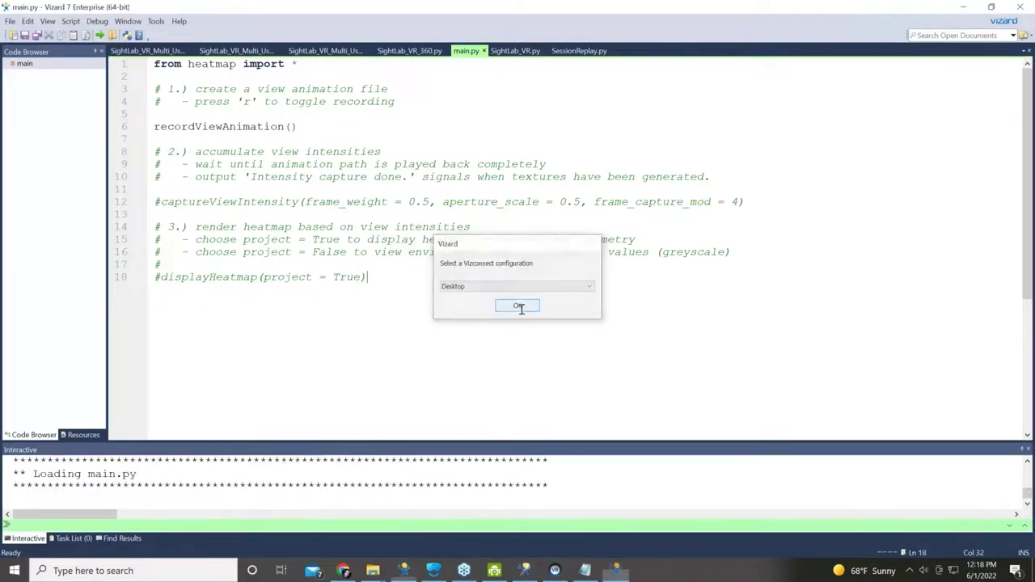
{"action": "left_click", "coordinate": [518, 306]}
{"action": "left_click_drag", "start_coordinate": [326, 260], "coordinate": [606, 430]}
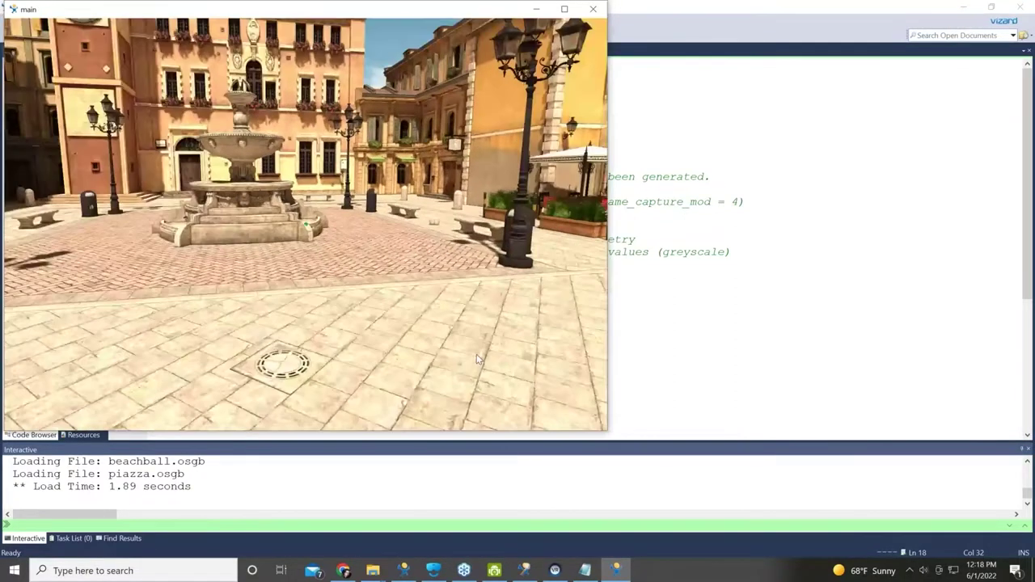
{"action": "key", "text": "r"}
{"action": "key", "text": "Up"}
{"action": "key", "text": "Left"}
{"action": "key", "text": "Right"}
{"action": "key", "text": "Right"}
{"action": "key", "text": "Left"}
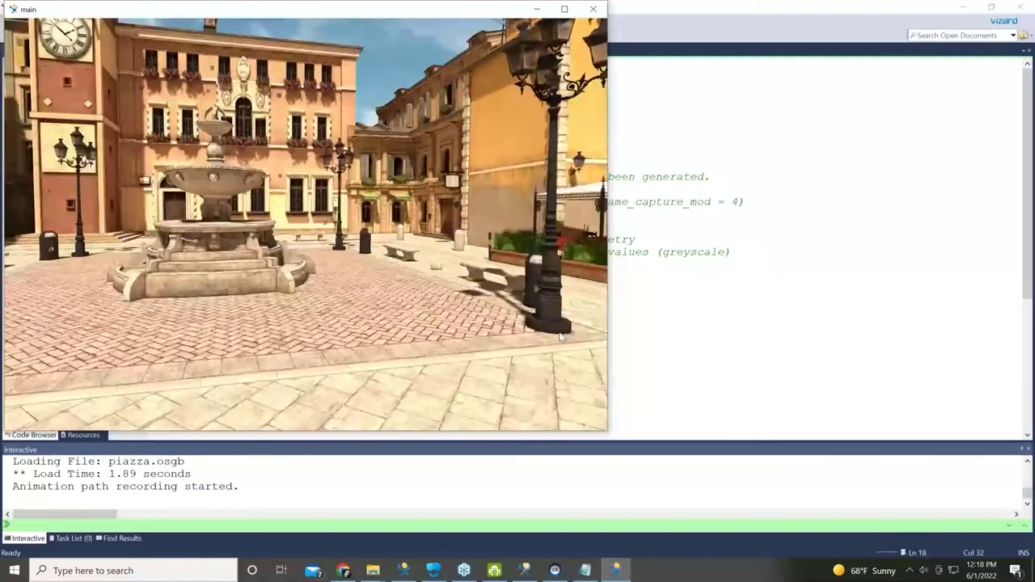
{"action": "key", "text": "Left"}
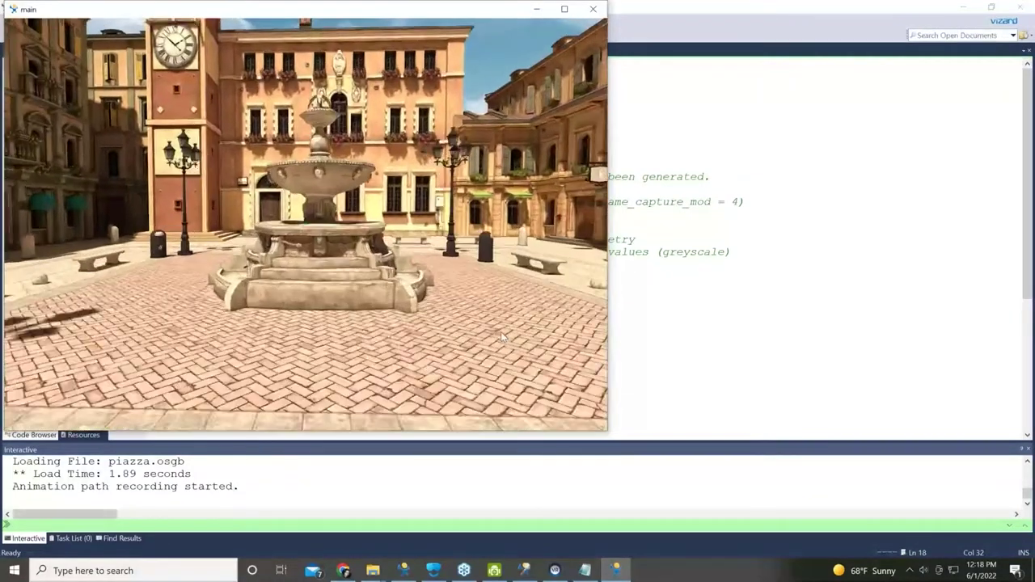
{"action": "key", "text": "s"}
Step: Re-enable captureViewIntensity and rerun the script until intensity capture finishes, then close the viewer
{"action": "left_click", "coordinate": [591, 14]}
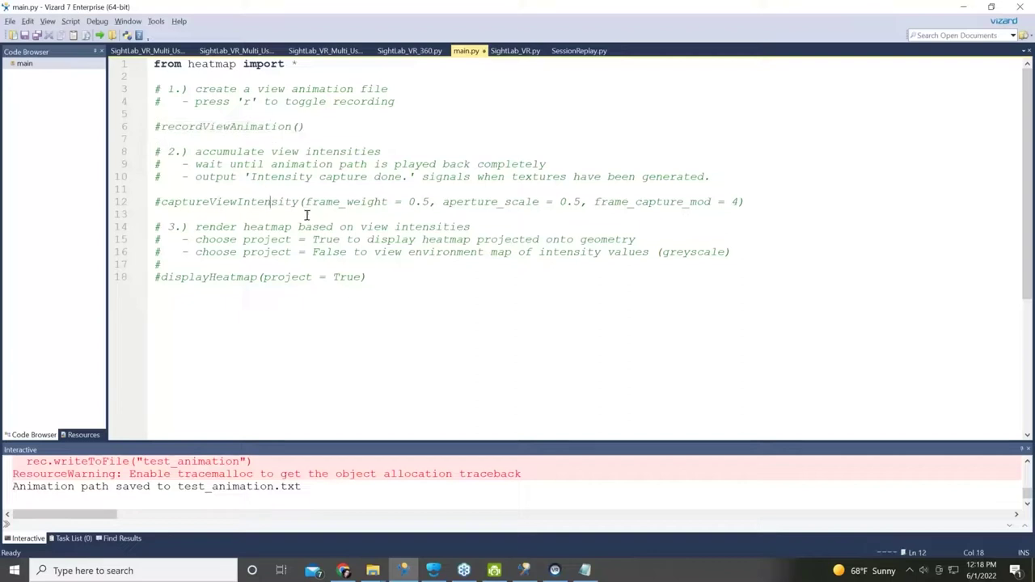
{"action": "key", "text": "alt+4"}
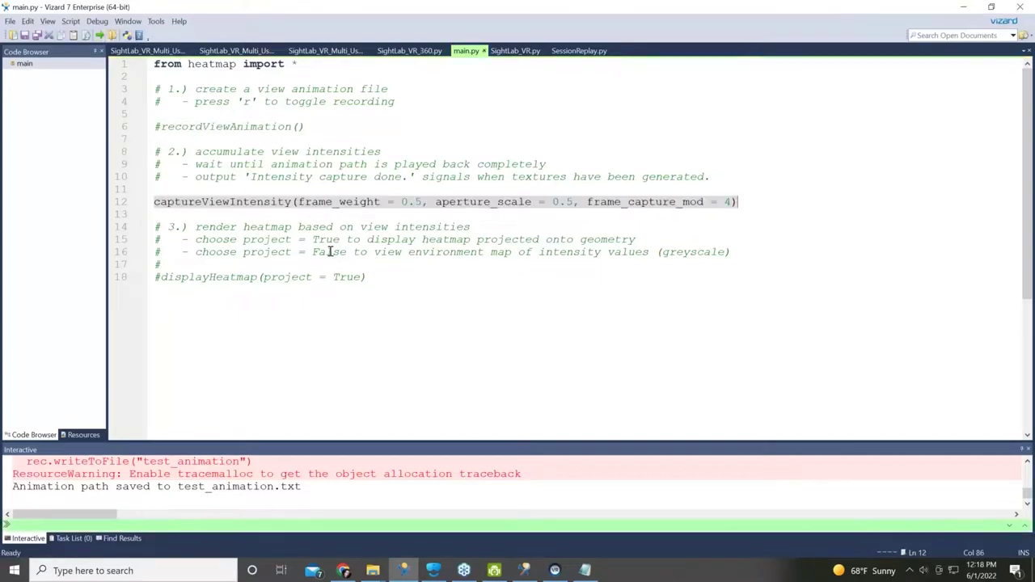
{"action": "key", "text": "F5"}
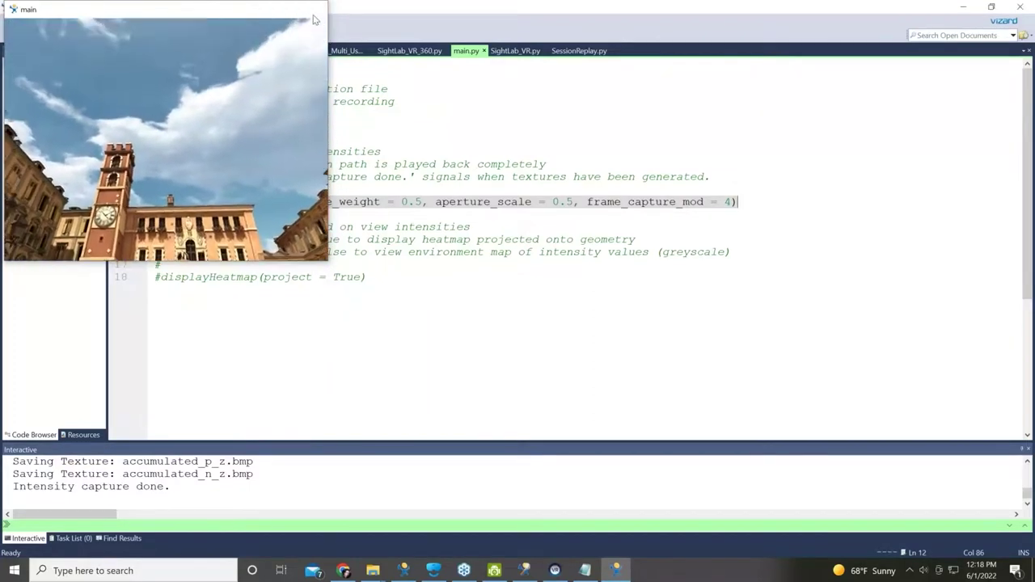
{"action": "left_click", "coordinate": [316, 10]}
{"action": "left_click", "coordinate": [427, 304]}
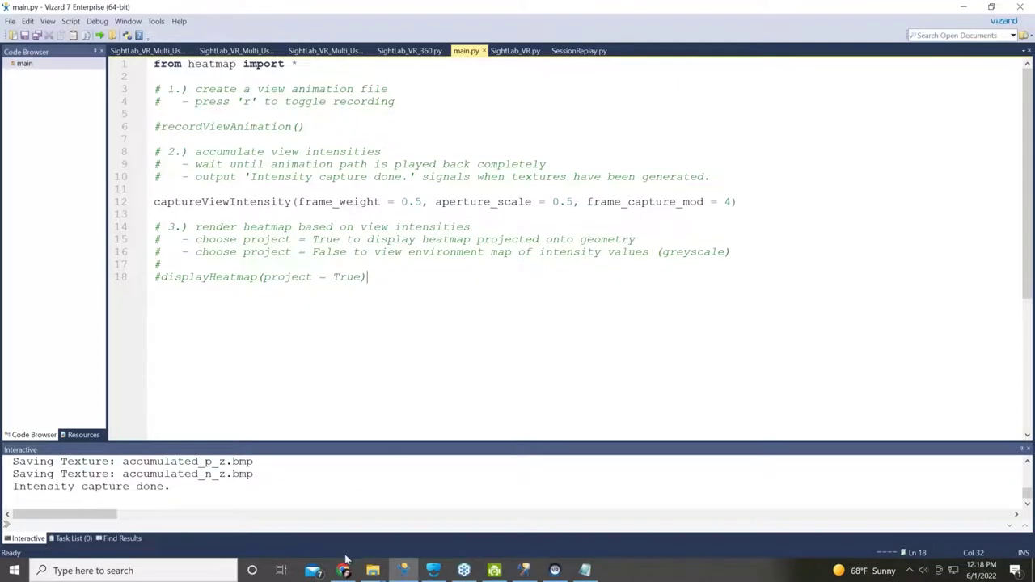
Step: Switch to the Sightlab VR Documentation site in Chrome and scroll its sidebar
{"action": "left_click", "coordinate": [344, 570]}
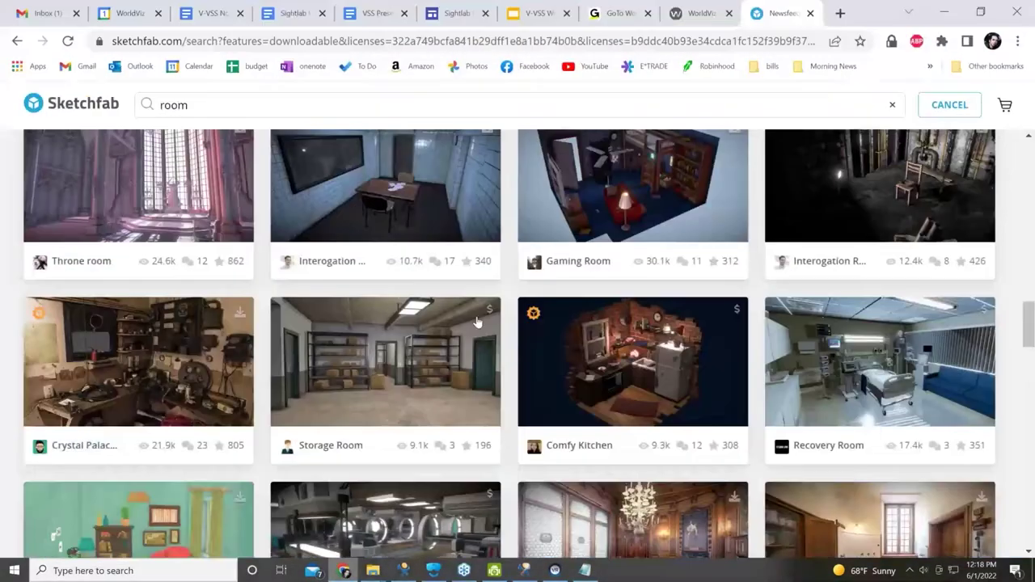
{"action": "left_click", "coordinate": [457, 13]}
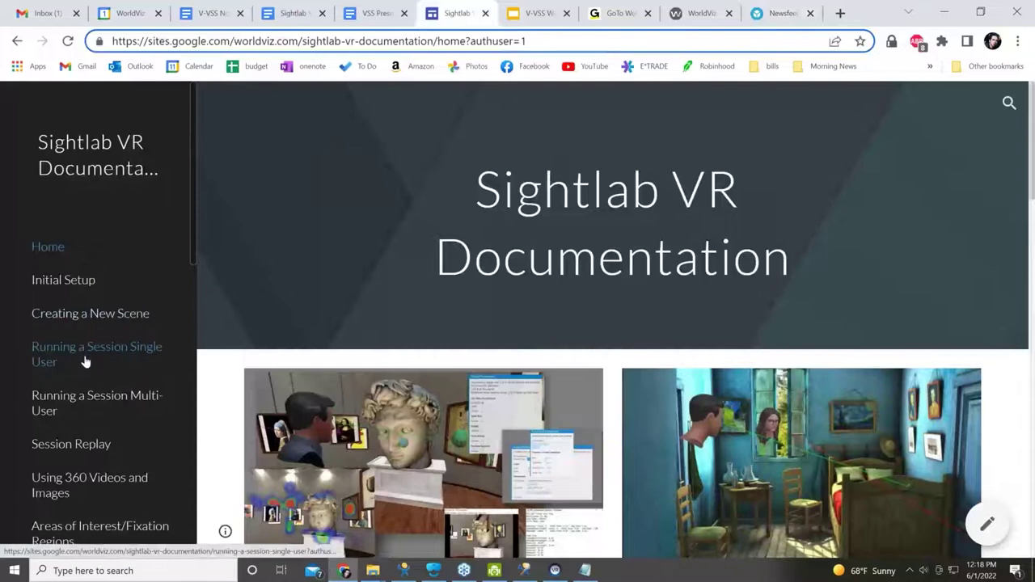
{"action": "scroll", "coordinate": [89, 364], "scroll_direction": "down", "scroll_amount": 3}
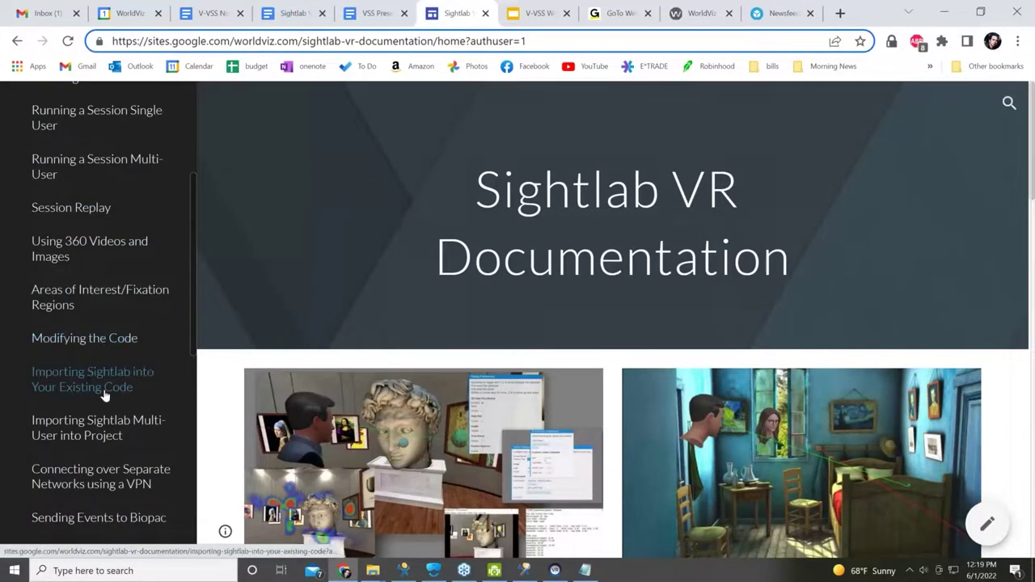
{"action": "scroll", "coordinate": [103, 397], "scroll_direction": "down", "scroll_amount": 1}
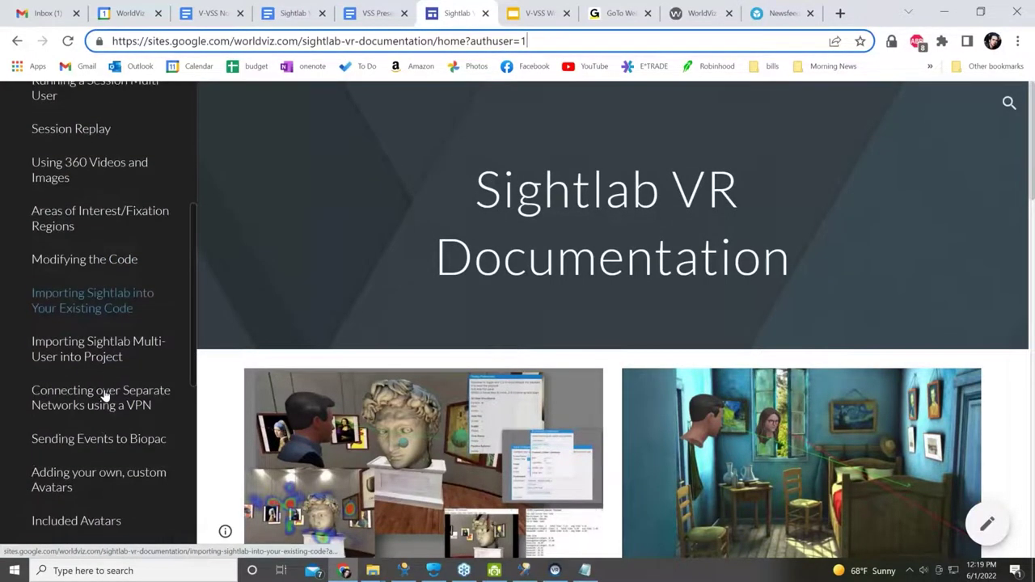
Step: Read through the Sending Events to Biopac page down to the Acqknowledge autosave instructions
{"action": "left_click", "coordinate": [93, 439]}
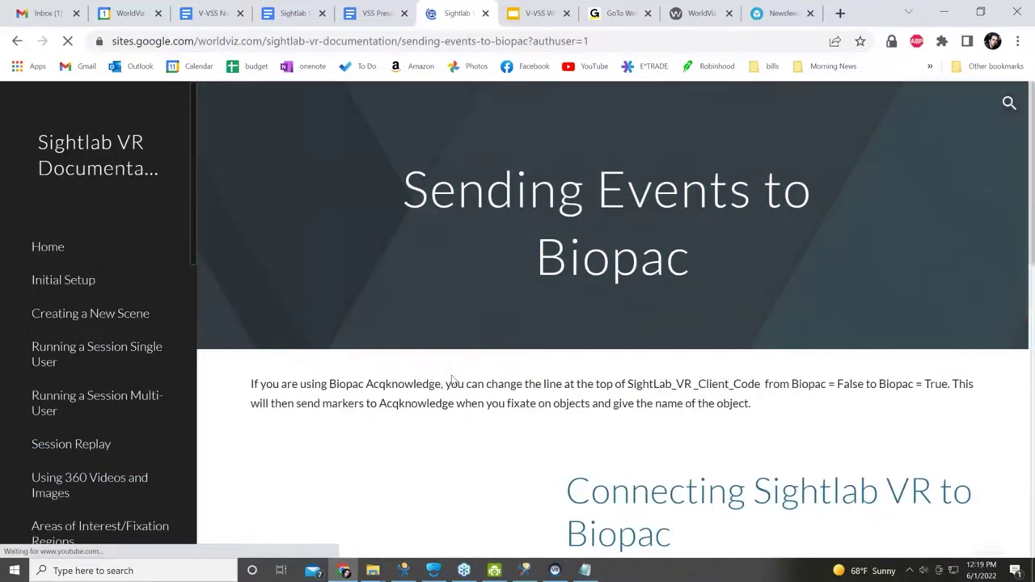
{"action": "scroll", "coordinate": [452, 379], "scroll_direction": "down", "scroll_amount": 4}
{"action": "scroll", "coordinate": [436, 340], "scroll_direction": "down", "scroll_amount": 1}
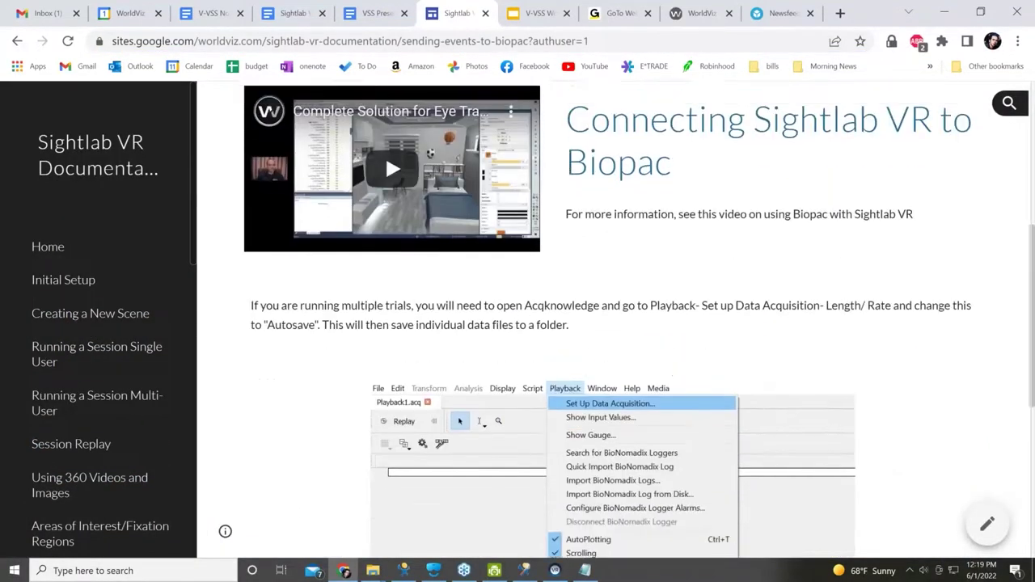
{"action": "scroll", "coordinate": [356, 210], "scroll_direction": "up", "scroll_amount": 1}
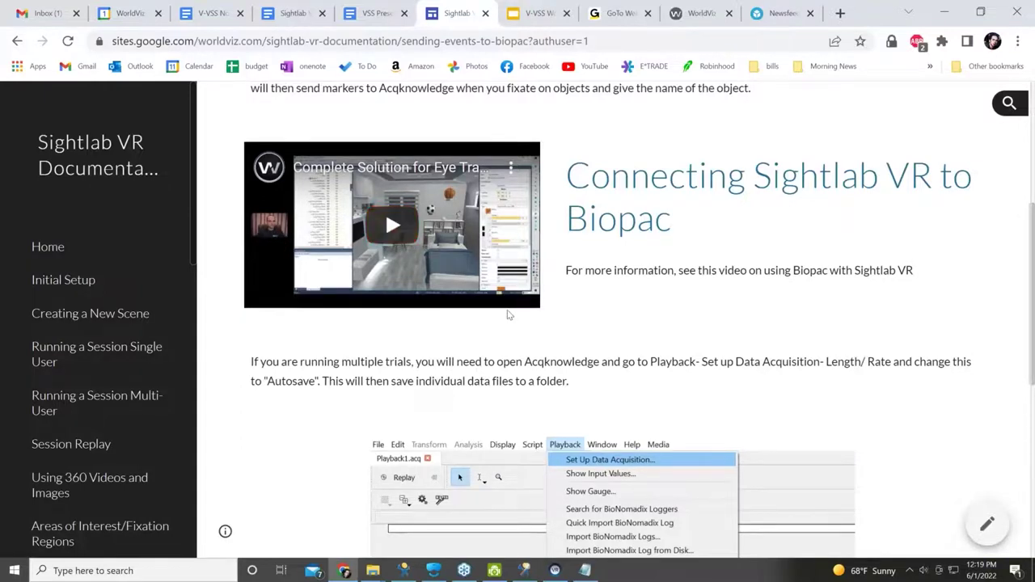
{"action": "scroll", "coordinate": [510, 316], "scroll_direction": "down", "scroll_amount": 1}
{"action": "scroll", "coordinate": [526, 347], "scroll_direction": "down", "scroll_amount": 2}
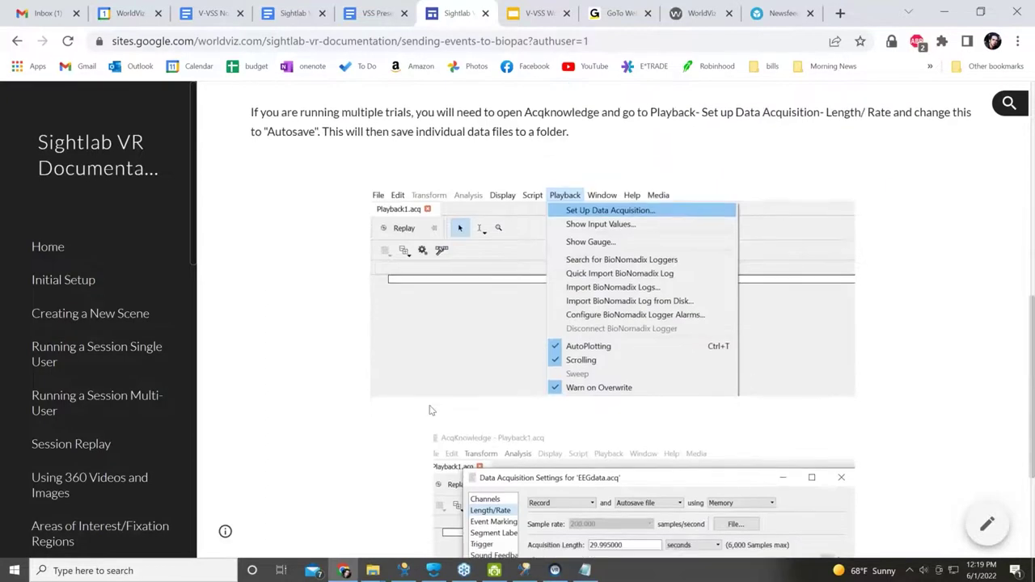
{"action": "scroll", "coordinate": [538, 364], "scroll_direction": "down", "scroll_amount": 2}
{"action": "scroll", "coordinate": [428, 409], "scroll_direction": "up", "scroll_amount": 5}
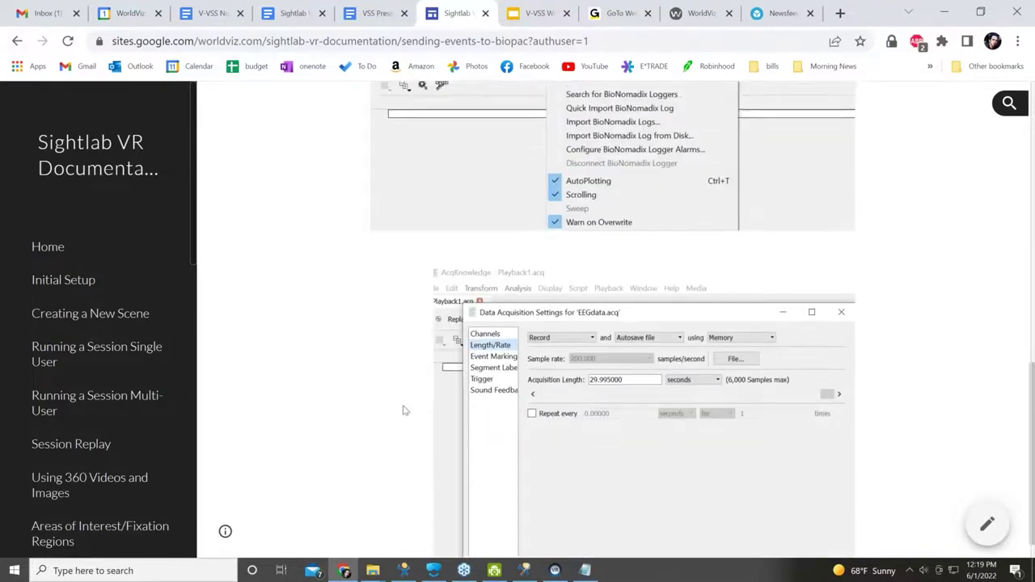
{"action": "scroll", "coordinate": [109, 414], "scroll_direction": "down", "scroll_amount": 2}
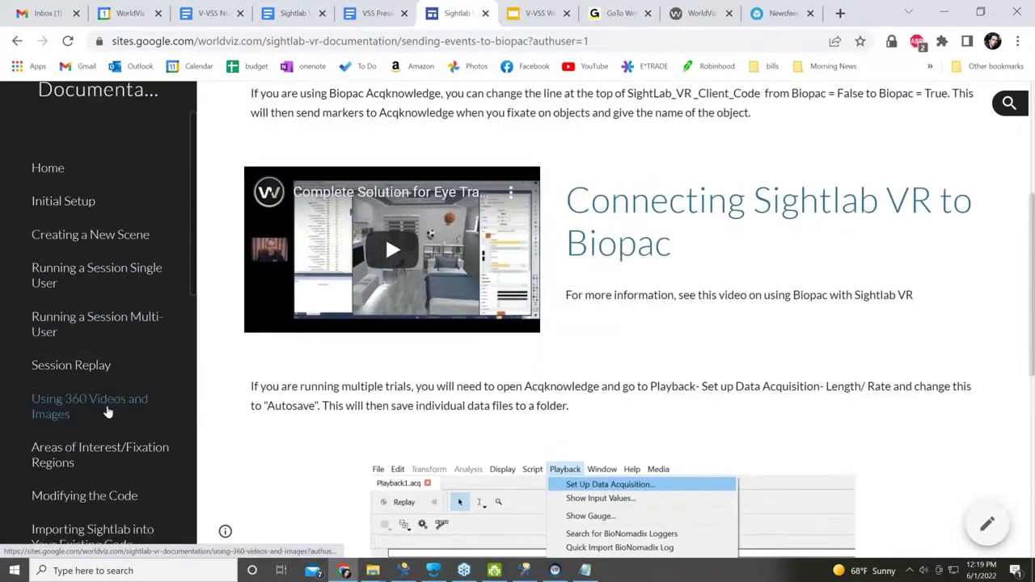
{"action": "scroll", "coordinate": [115, 422], "scroll_direction": "down", "scroll_amount": 2}
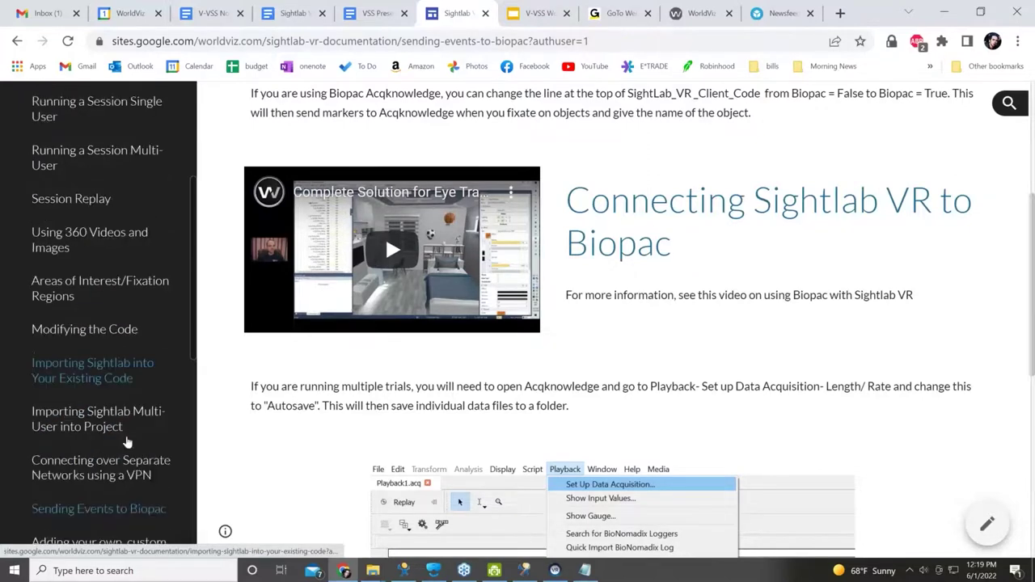
{"action": "scroll", "coordinate": [116, 412], "scroll_direction": "down", "scroll_amount": 1}
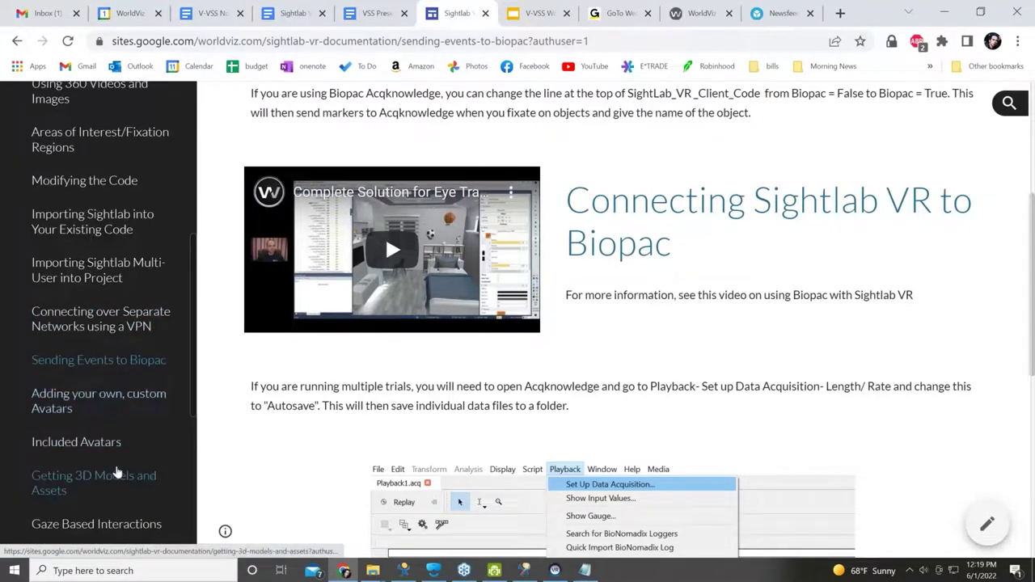
{"action": "scroll", "coordinate": [74, 411], "scroll_direction": "down", "scroll_amount": 2}
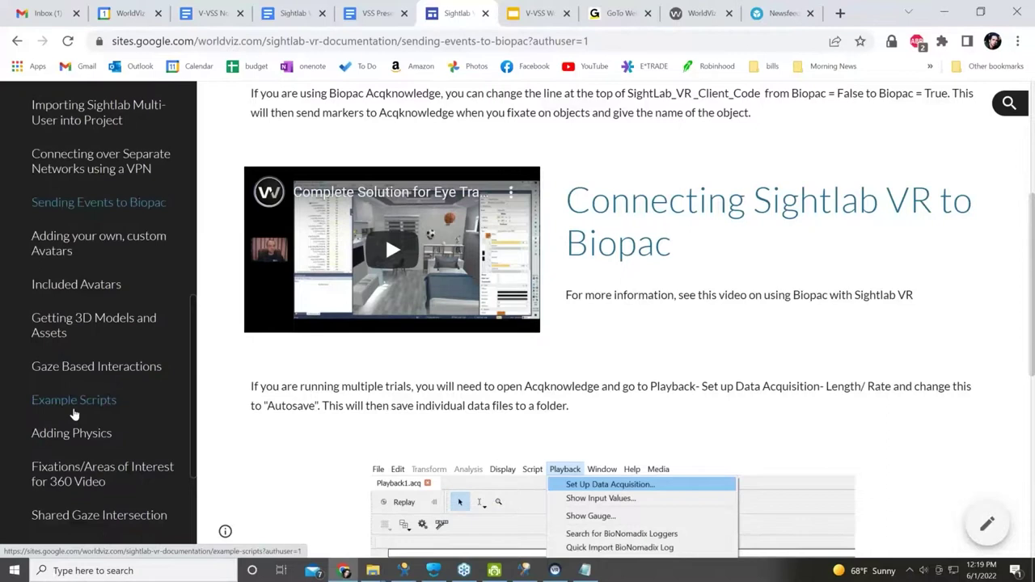